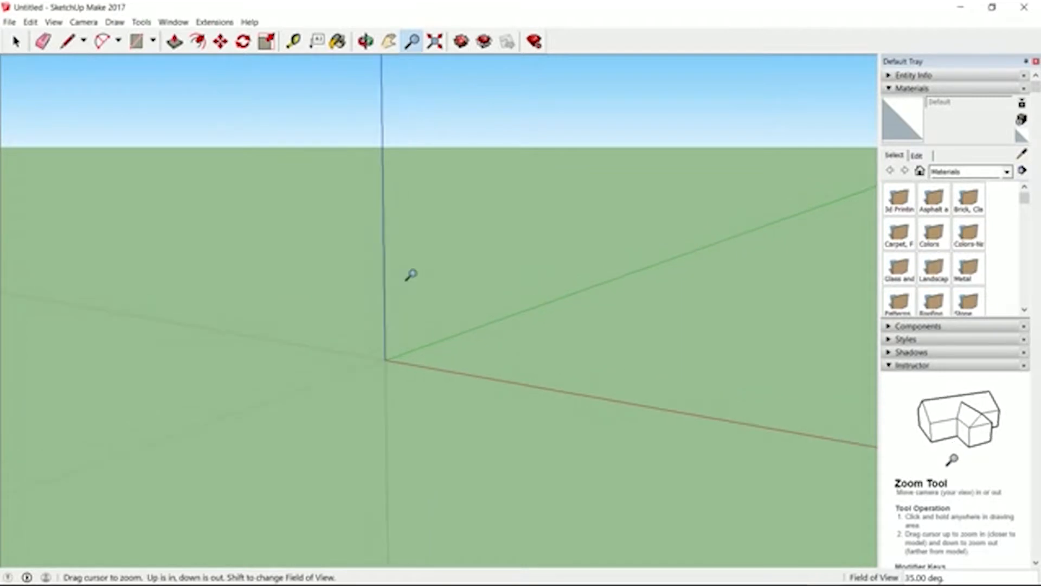
# - Draw an 8 by 6 inch vertical rectangle starting on the blue axis above the origin, in the red-blue plane
pyautogui.moveTo(358, 400); pyautogui.dragTo(147, 58)
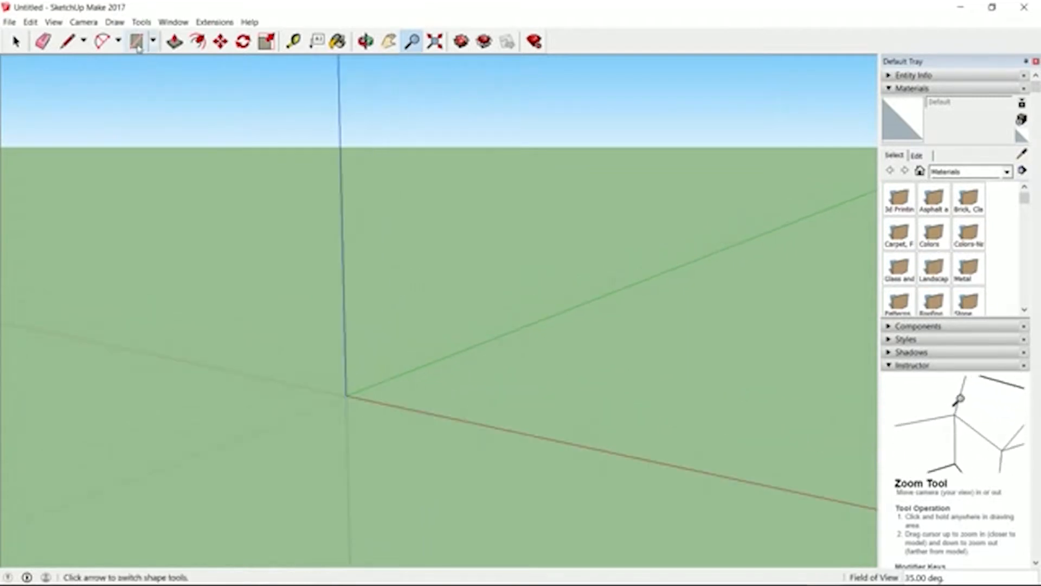
pyautogui.click(136, 41)
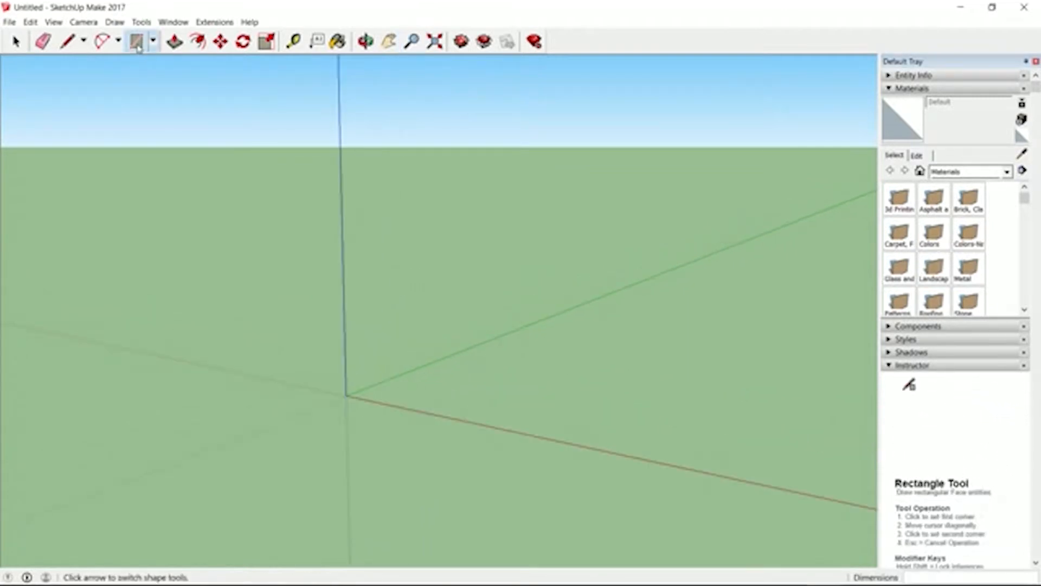
pyautogui.click(345, 333)
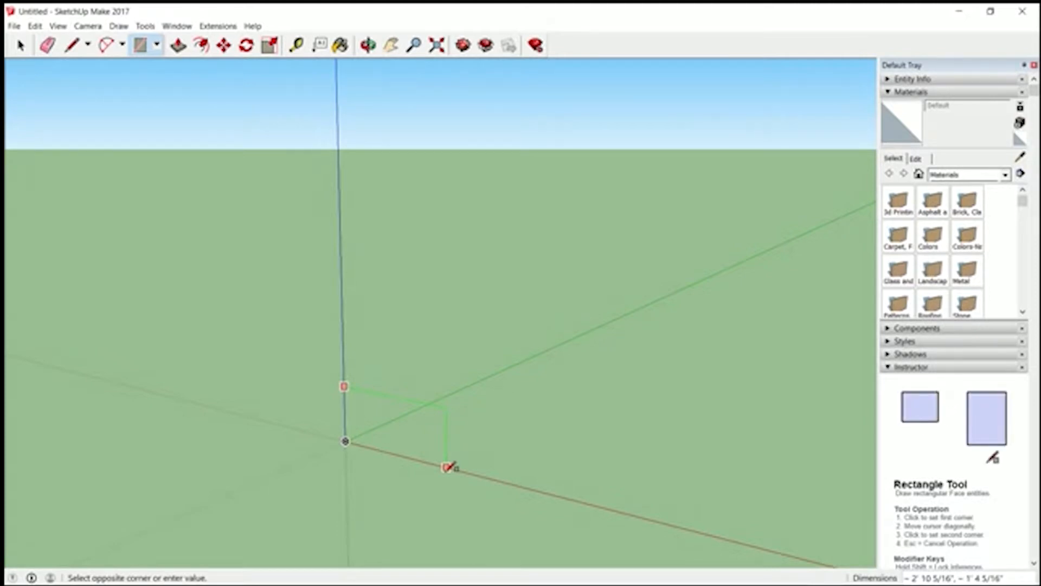
pyautogui.write('8')
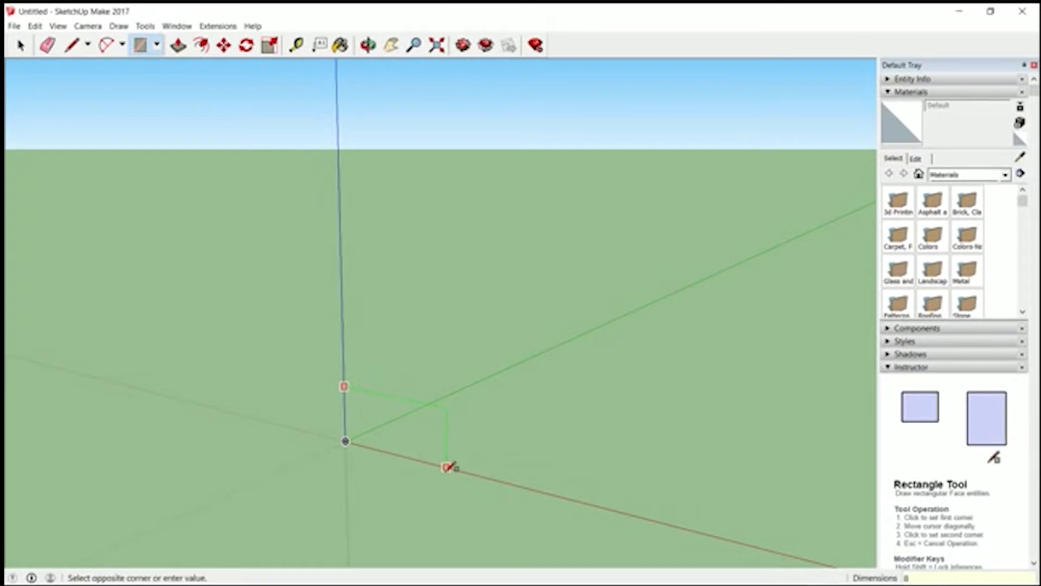
pyautogui.write(',6')
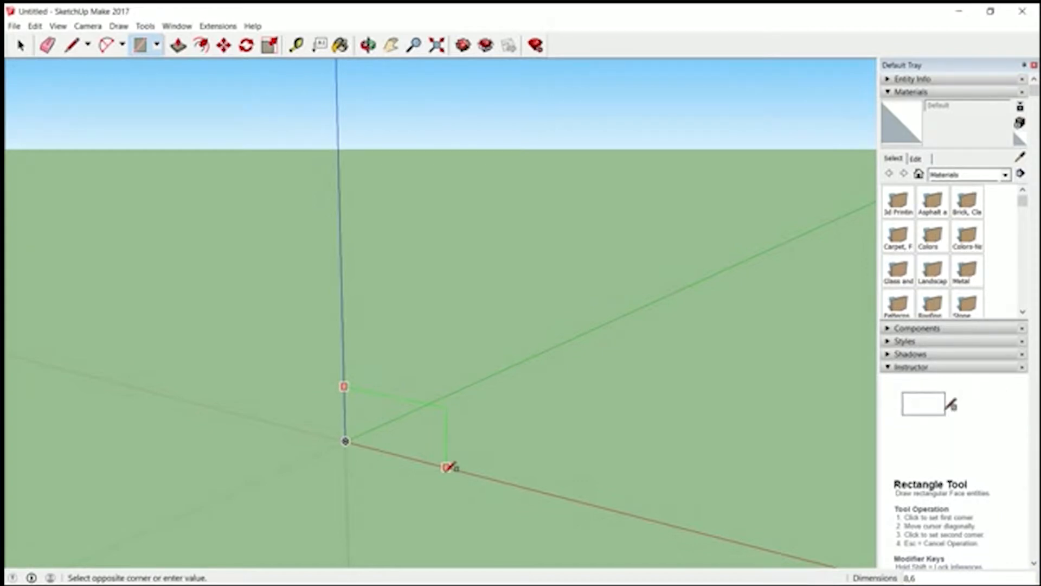
pyautogui.press('Return')
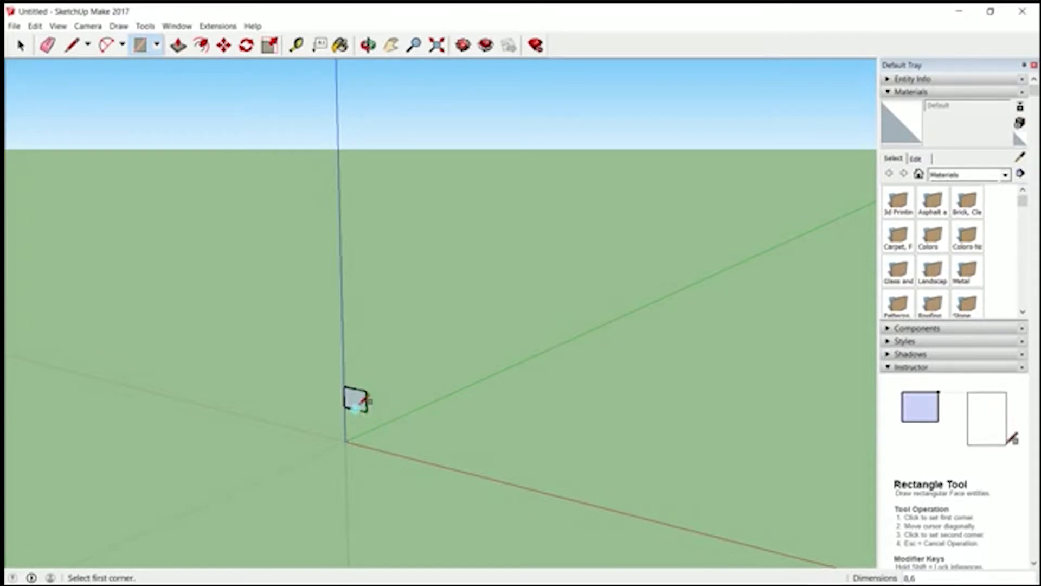
# - Push/Pull the vertical rectangle's face out by 1 inch to form a solid panel
pyautogui.press('z')
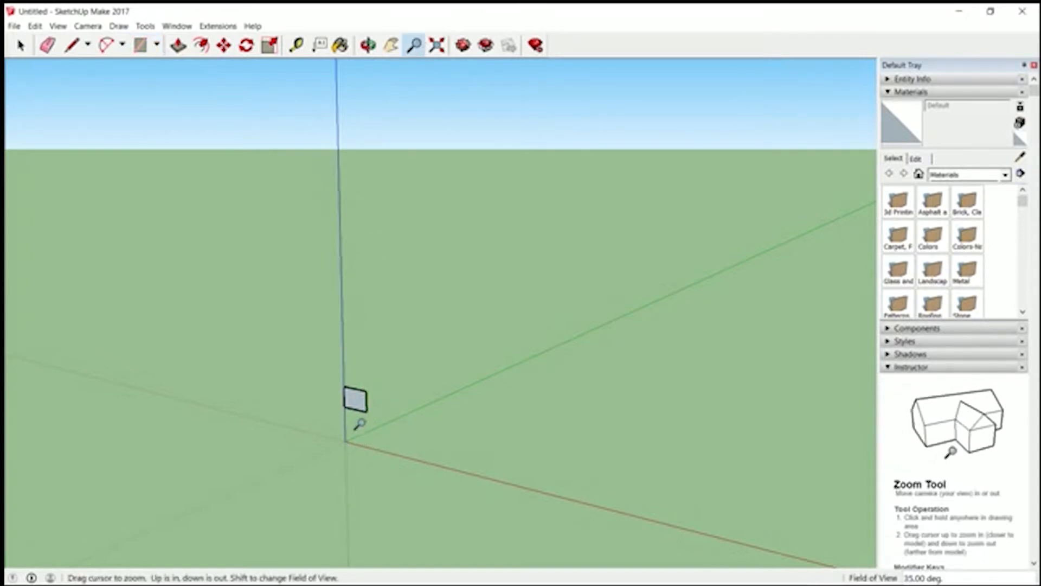
pyautogui.doubleClick(353, 399)
pyautogui.moveTo(446, 420); pyautogui.dragTo(451, 138)
pyautogui.moveTo(453, 450); pyautogui.dragTo(458, 369)
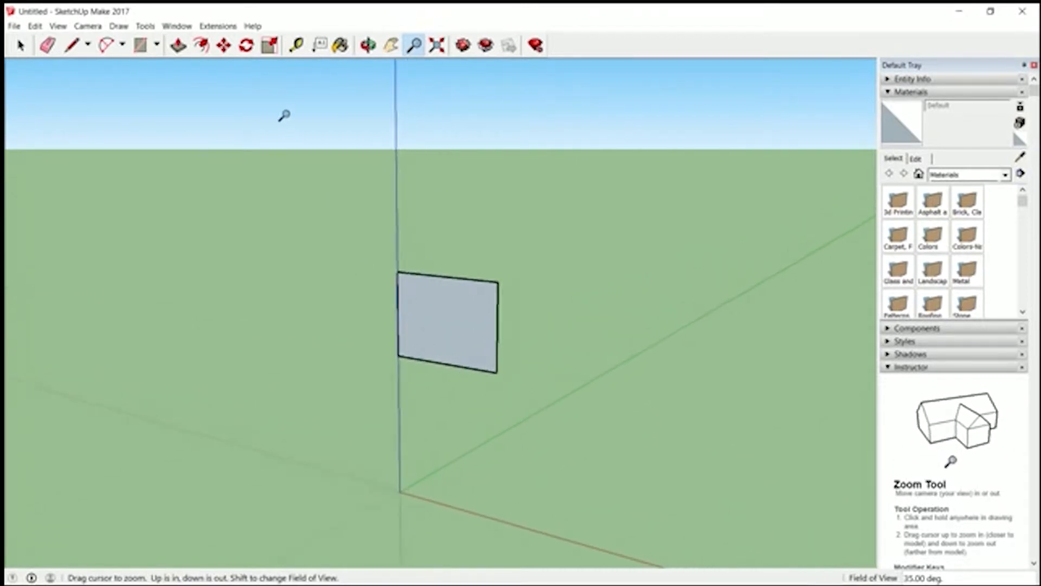
pyautogui.click(391, 45)
pyautogui.moveTo(423, 283); pyautogui.dragTo(336, 194)
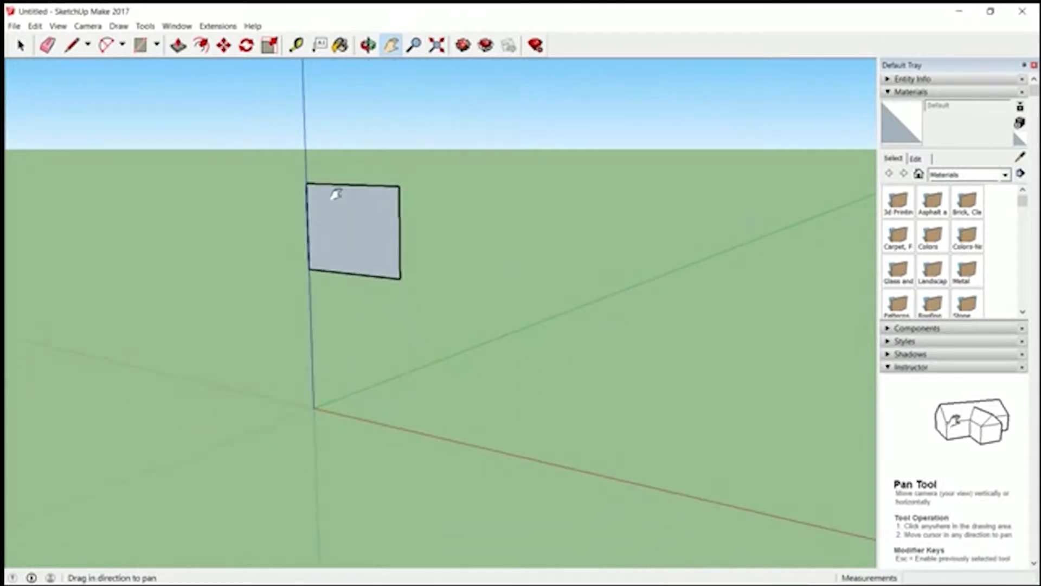
pyautogui.click(368, 45)
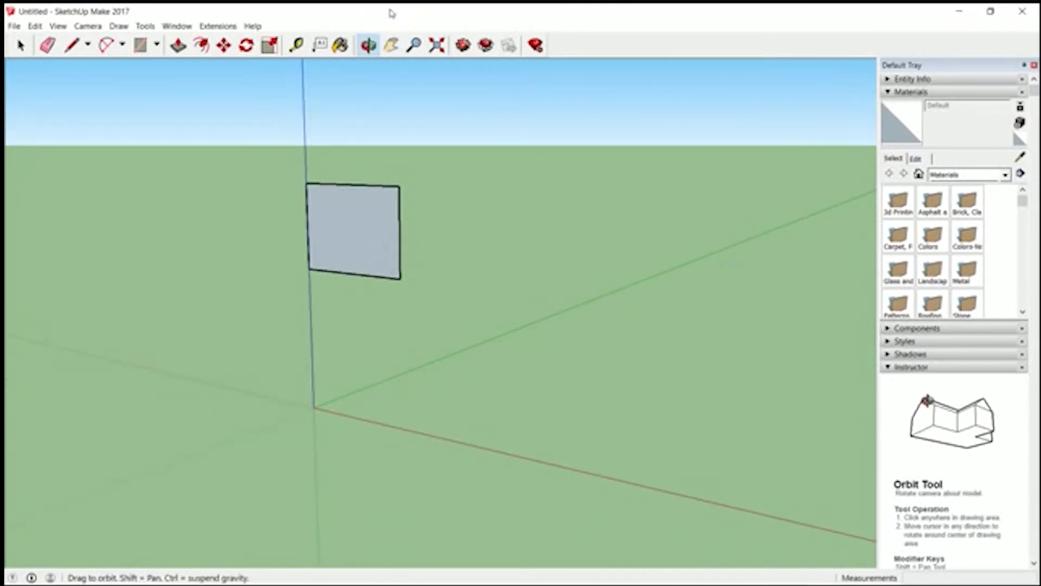
pyautogui.moveTo(353, 197); pyautogui.dragTo(200, 243)
pyautogui.moveTo(457, 299); pyautogui.dragTo(342, 310)
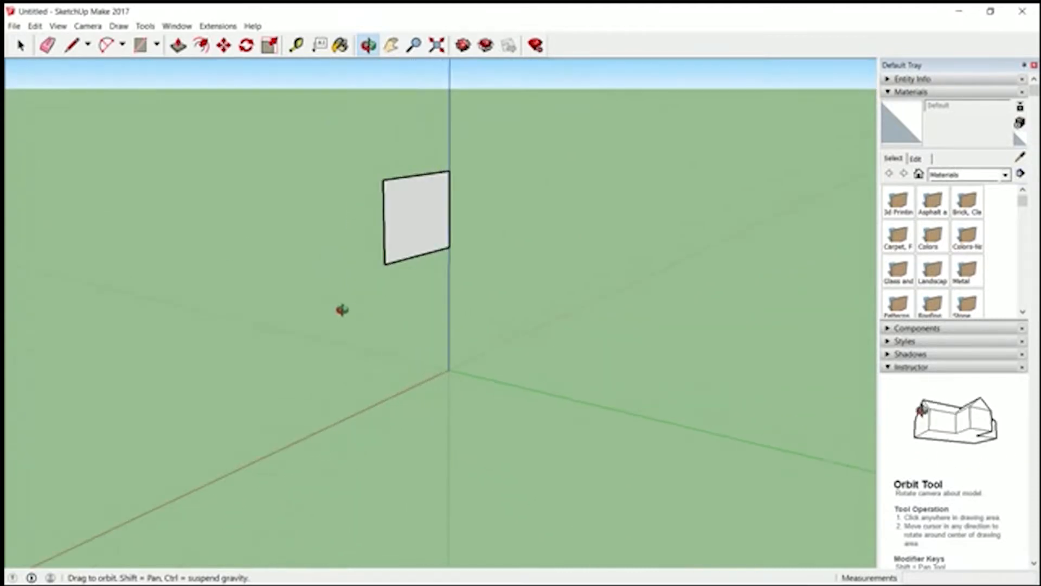
pyautogui.moveTo(494, 328); pyautogui.dragTo(443, 228)
pyautogui.press('p')
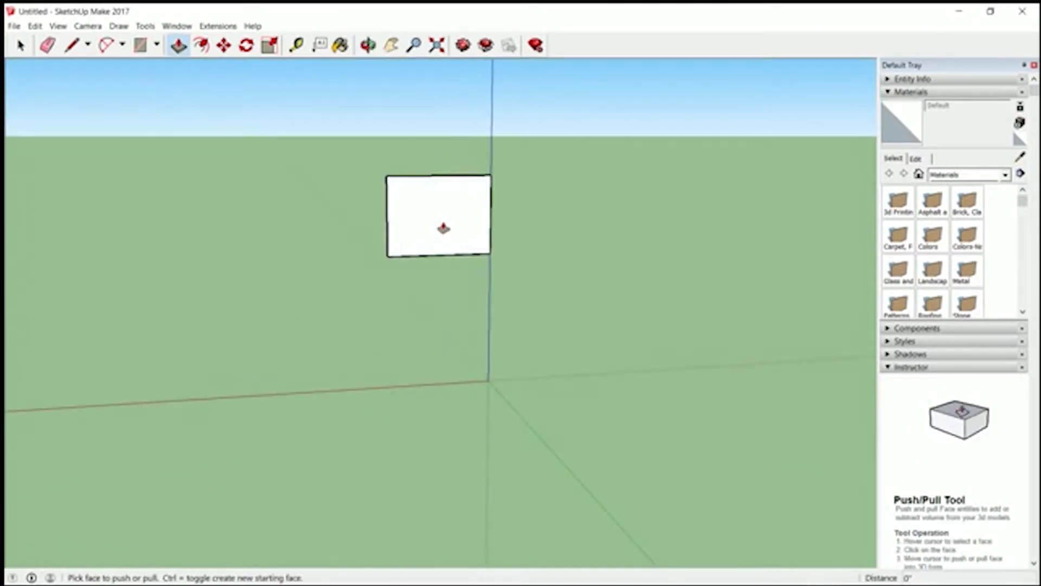
pyautogui.click(369, 45)
pyautogui.moveTo(402, 209); pyautogui.dragTo(665, 240)
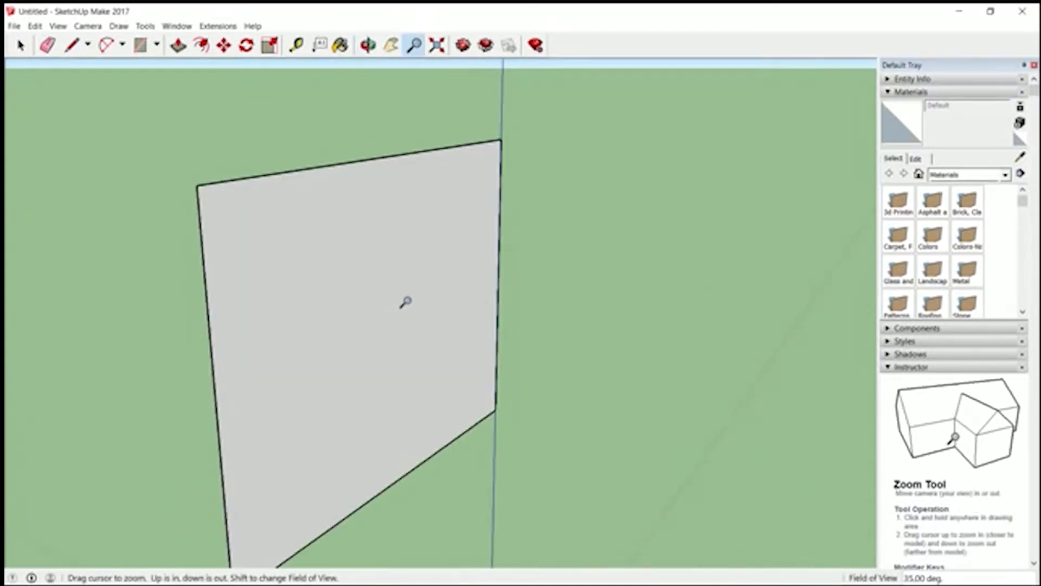
pyautogui.moveTo(405, 302); pyautogui.dragTo(404, 367)
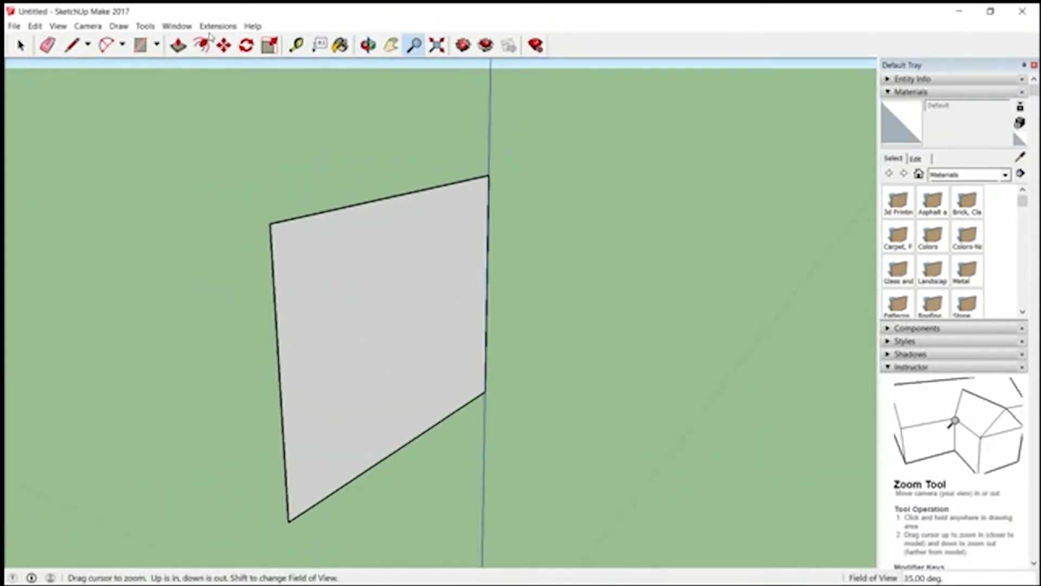
pyautogui.click(177, 45)
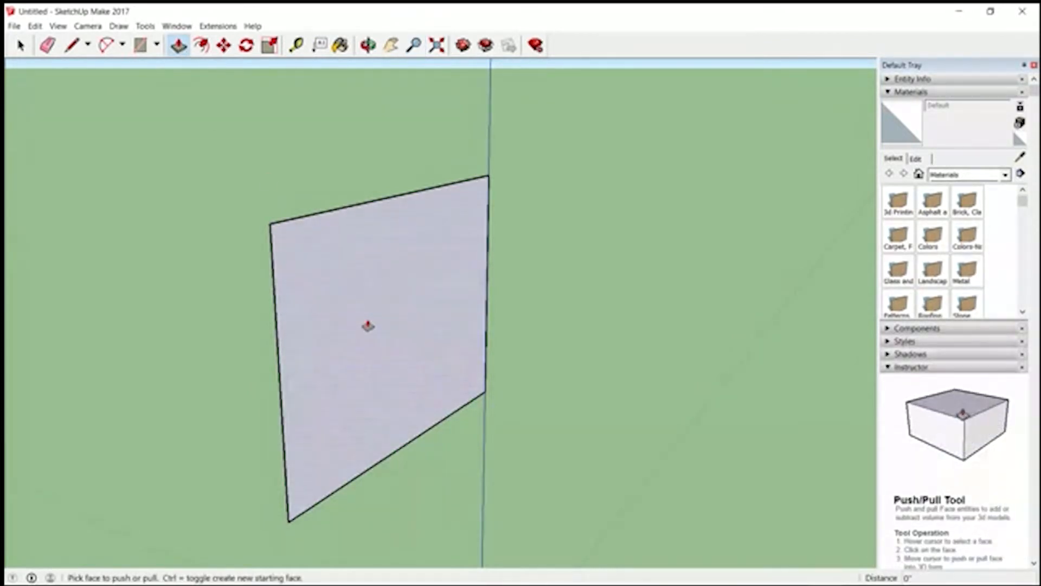
pyautogui.click(368, 325)
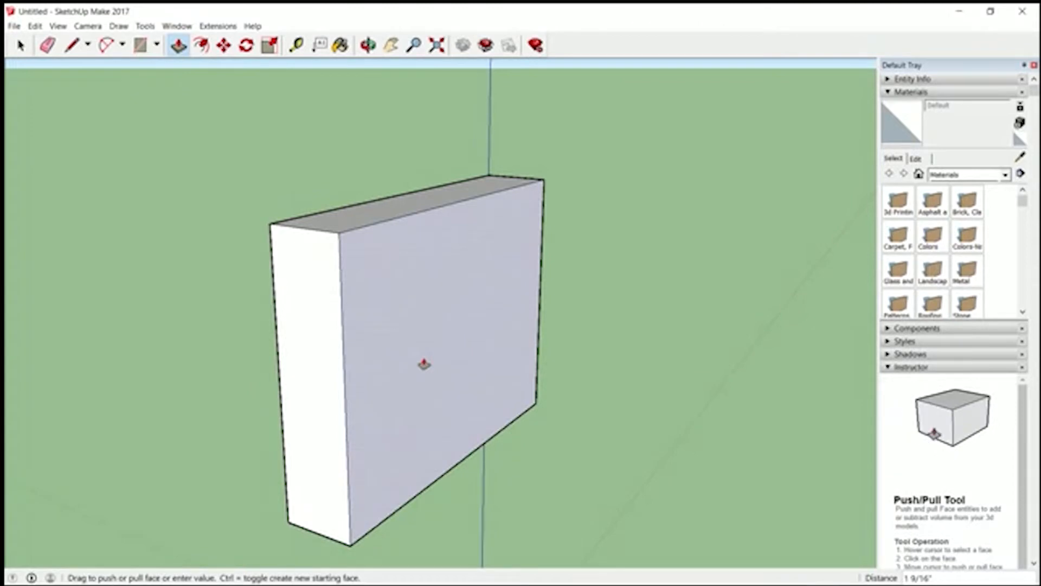
pyautogui.press('Return')
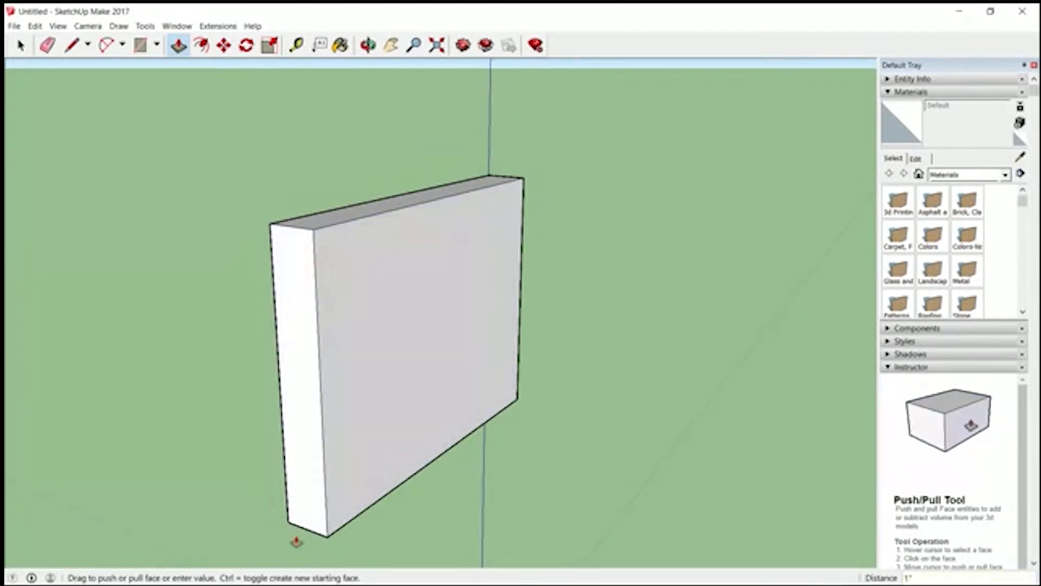
# - Try to move the panel by its lower long edge while the geometry is still ungrouped
pyautogui.click(413, 45)
pyautogui.moveTo(418, 296); pyautogui.dragTo(426, 467)
pyautogui.click(391, 45)
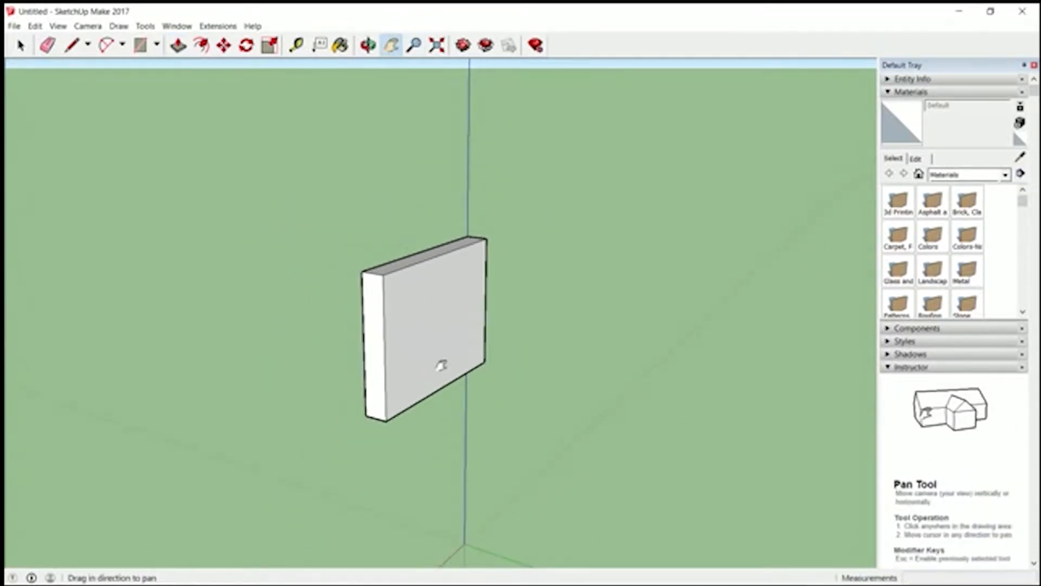
pyautogui.moveTo(452, 385); pyautogui.dragTo(400, 238)
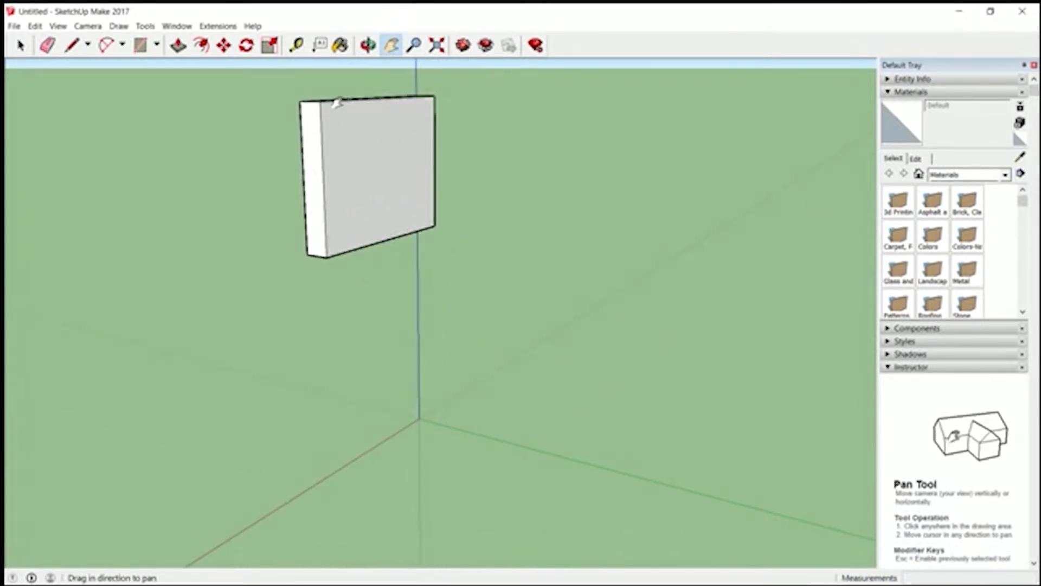
pyautogui.press('m')
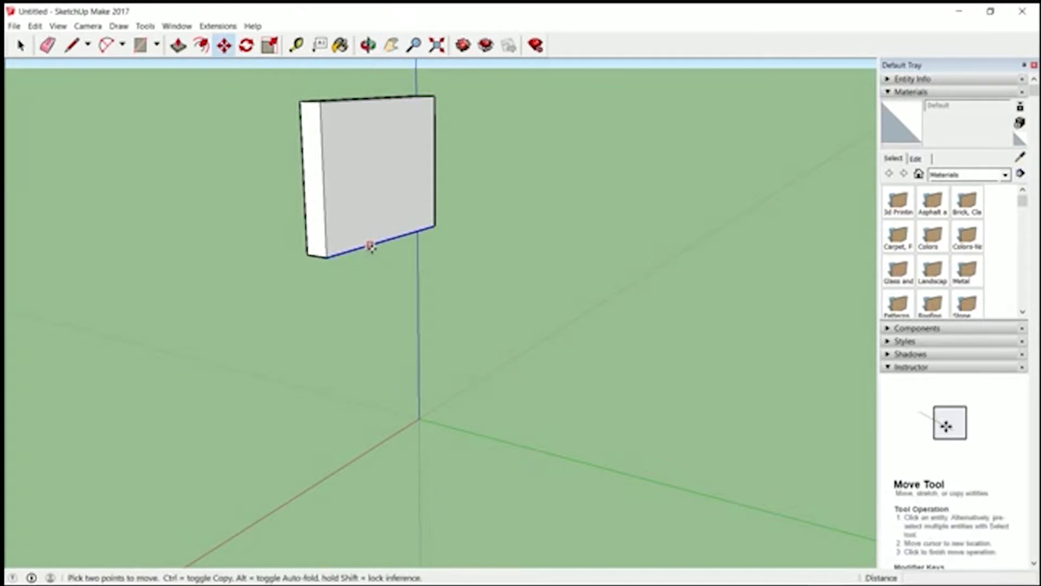
pyautogui.click(372, 245)
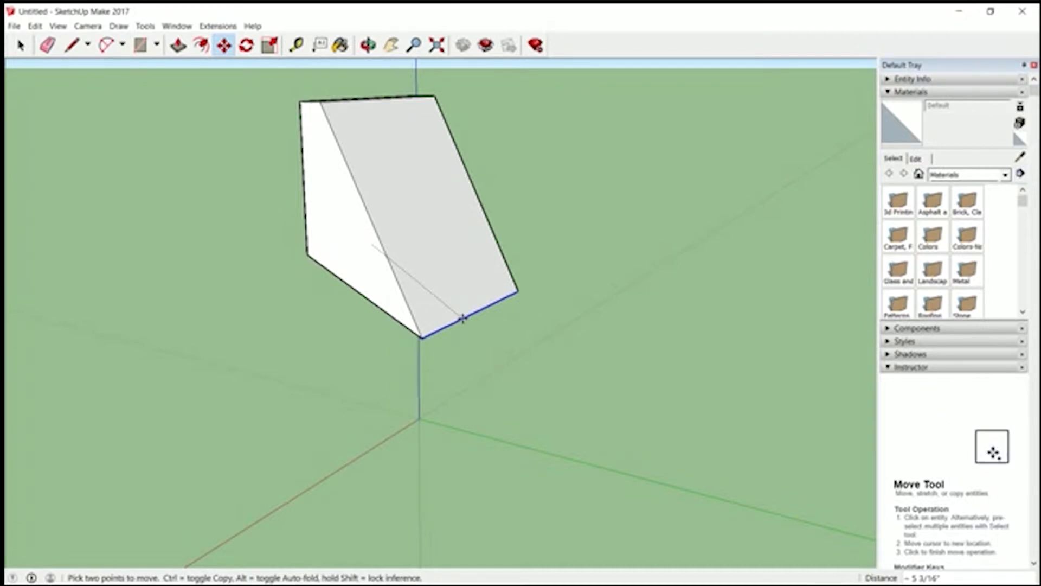
pyautogui.press('Escape')
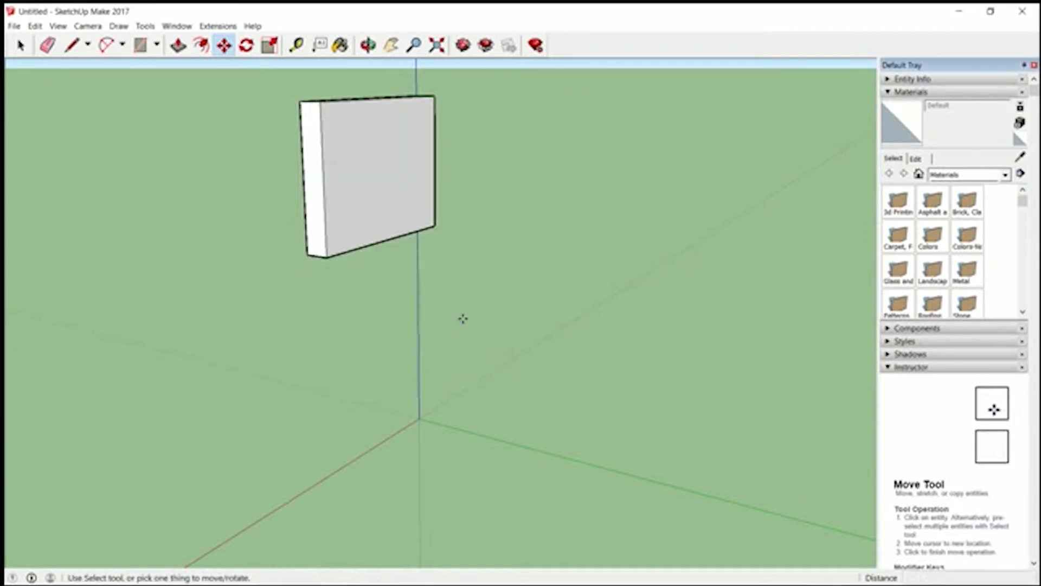
# - Select the whole panel and make it a component named "End panel", replacing the selection with the component
pyautogui.click(21, 45)
pyautogui.tripleClick(383, 176)
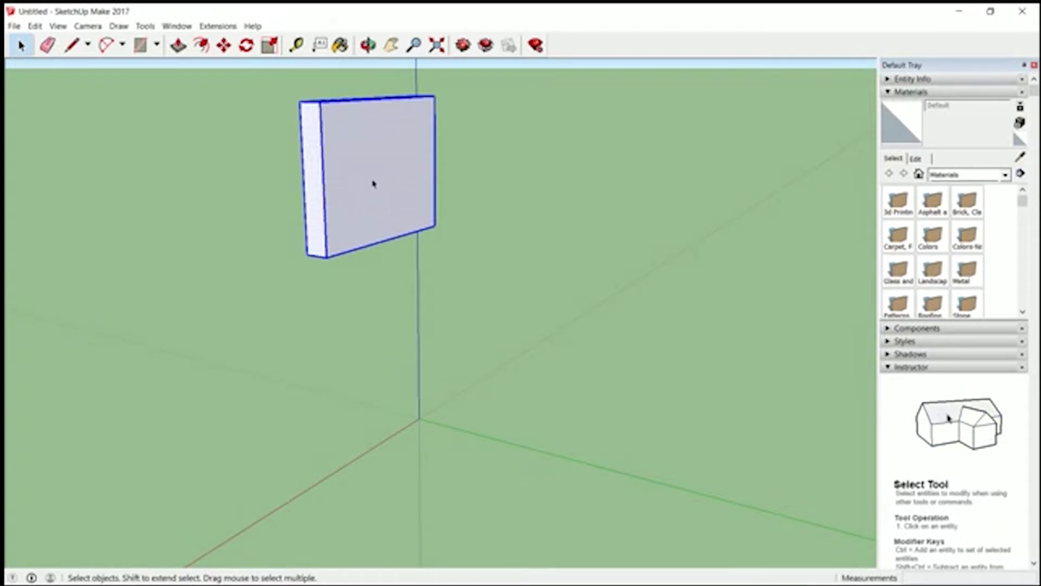
pyautogui.click(34, 26)
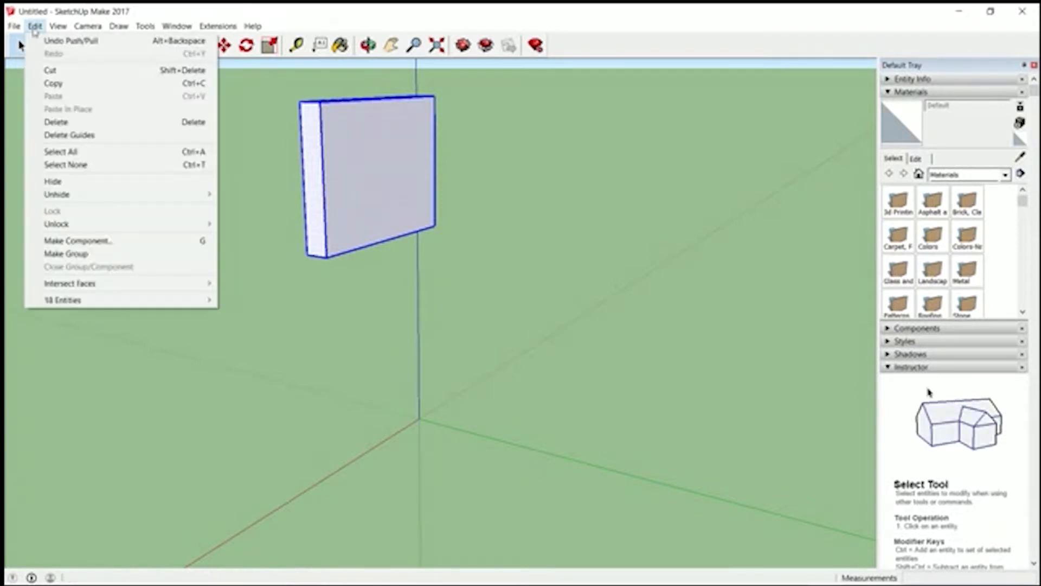
pyautogui.click(83, 245)
pyautogui.moveTo(470, 192); pyautogui.dragTo(470, 138)
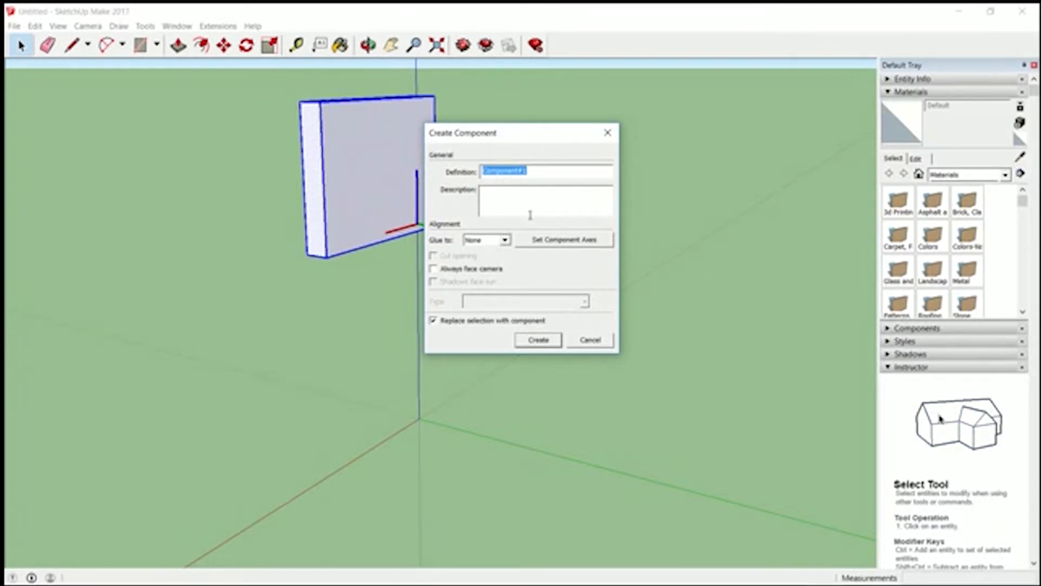
pyautogui.write('End panel')
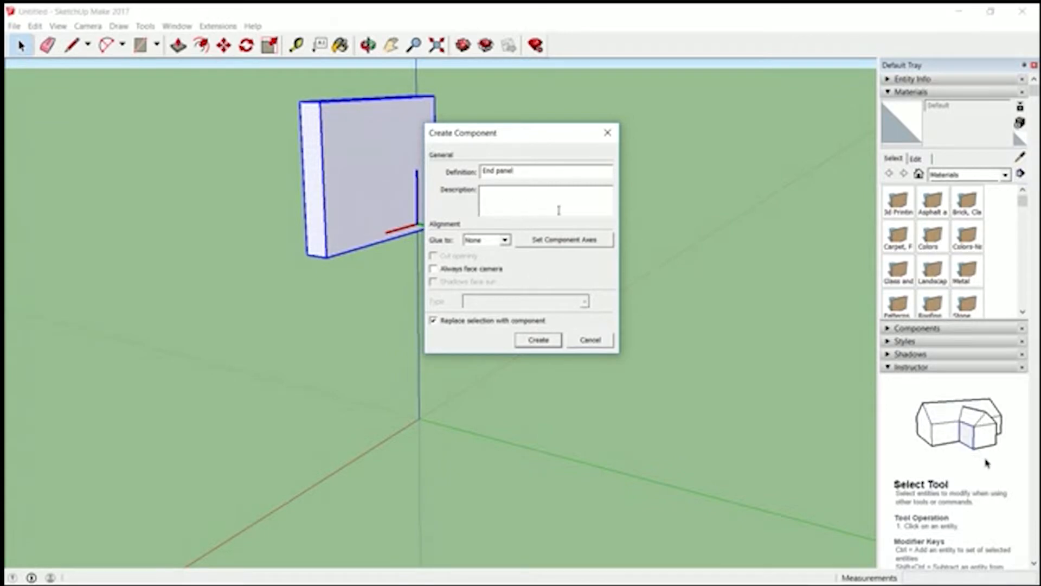
pyautogui.click(539, 340)
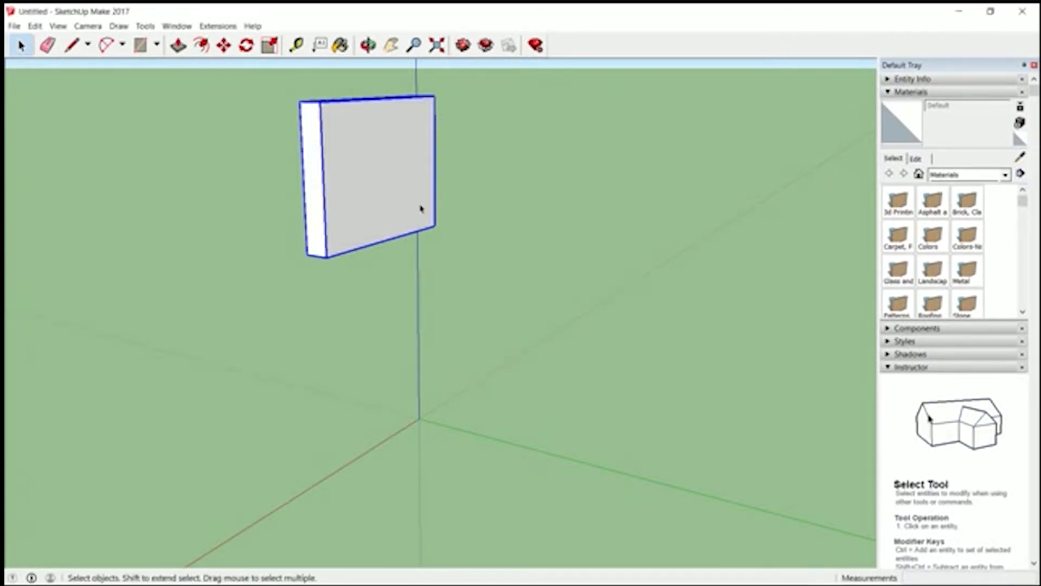
# - Move the End panel component 1 inch along the green axis so its lower outer corner sits on the blue axis
pyautogui.press('m')
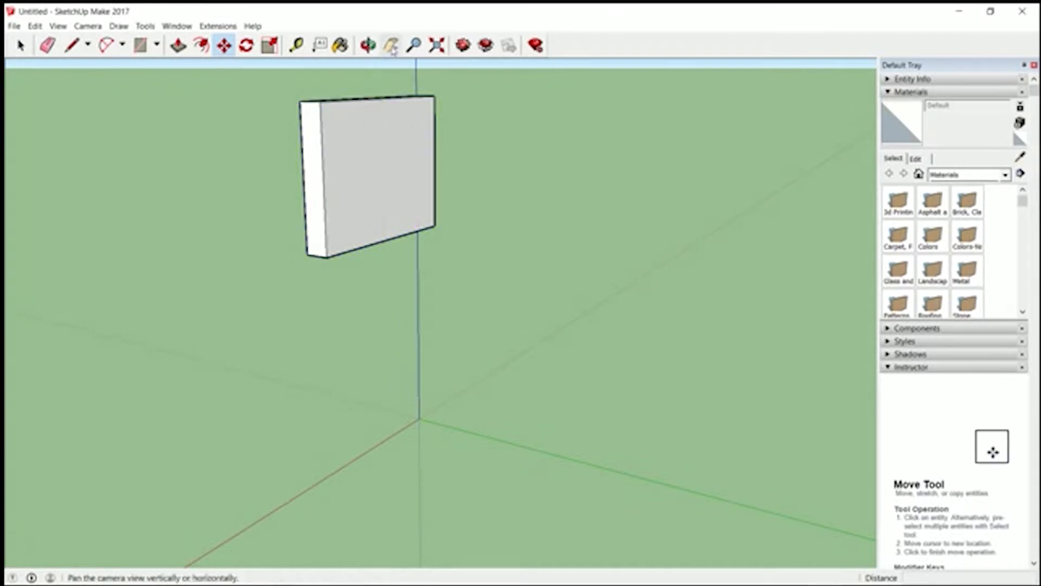
pyautogui.click(368, 45)
pyautogui.moveTo(314, 309); pyautogui.dragTo(568, 172)
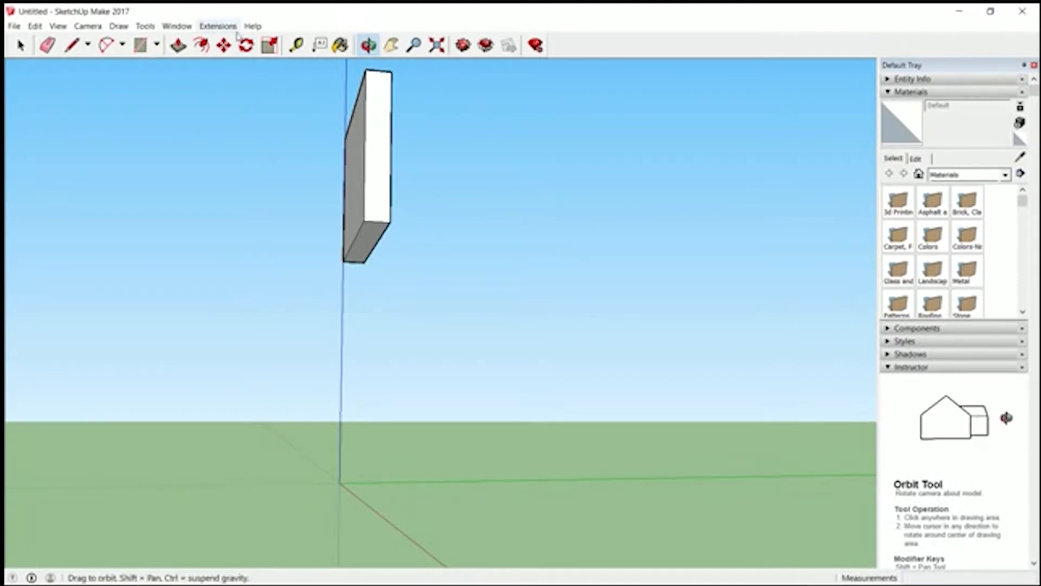
pyautogui.click(224, 45)
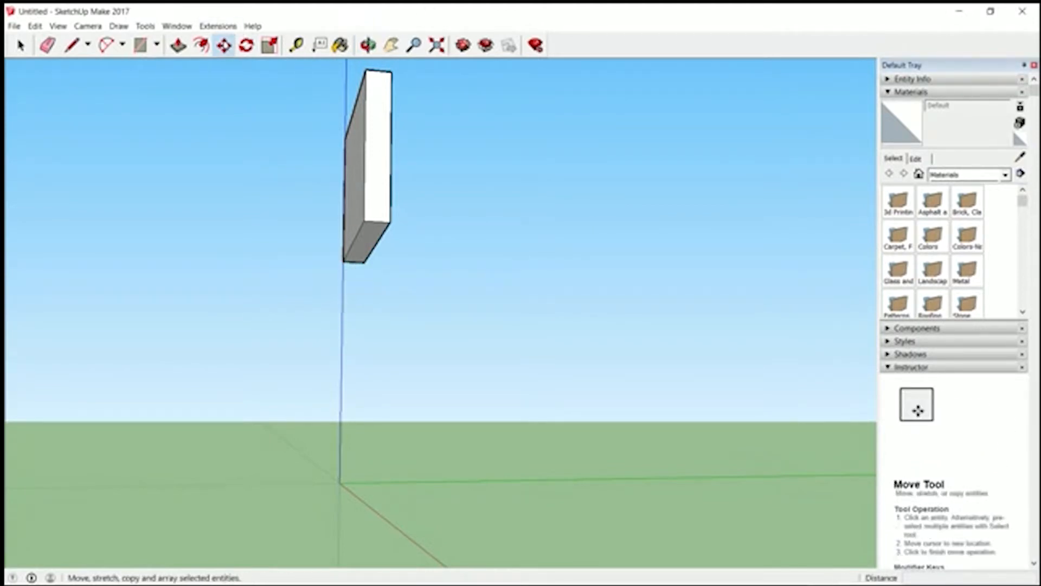
pyautogui.click(363, 263)
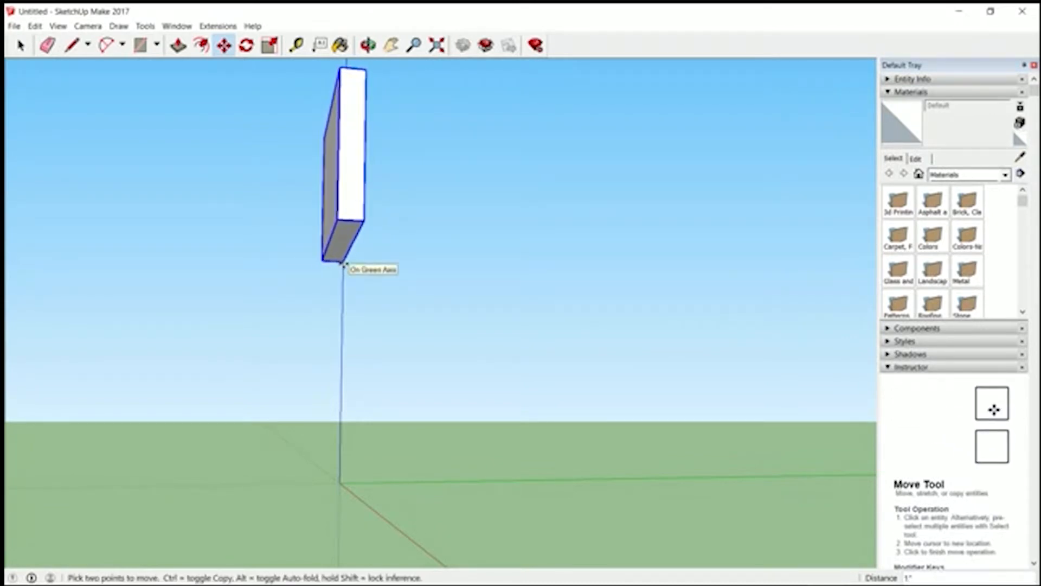
pyautogui.click(342, 264)
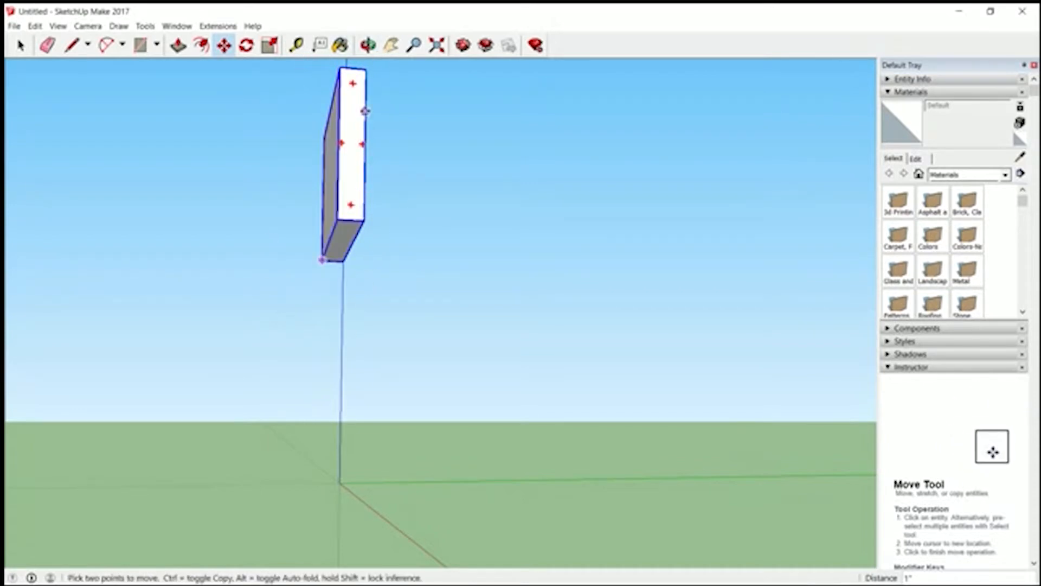
# - Paint the End panel component with the Wood Cherry Original material from the Wood collection
pyautogui.click(369, 45)
pyautogui.moveTo(374, 235); pyautogui.dragTo(132, 433)
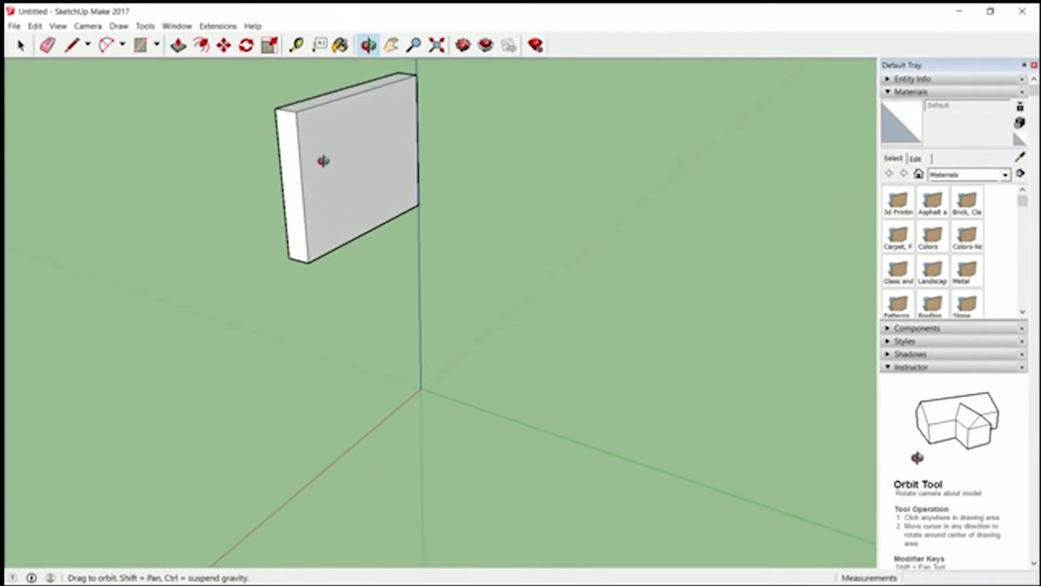
pyautogui.click(1005, 175)
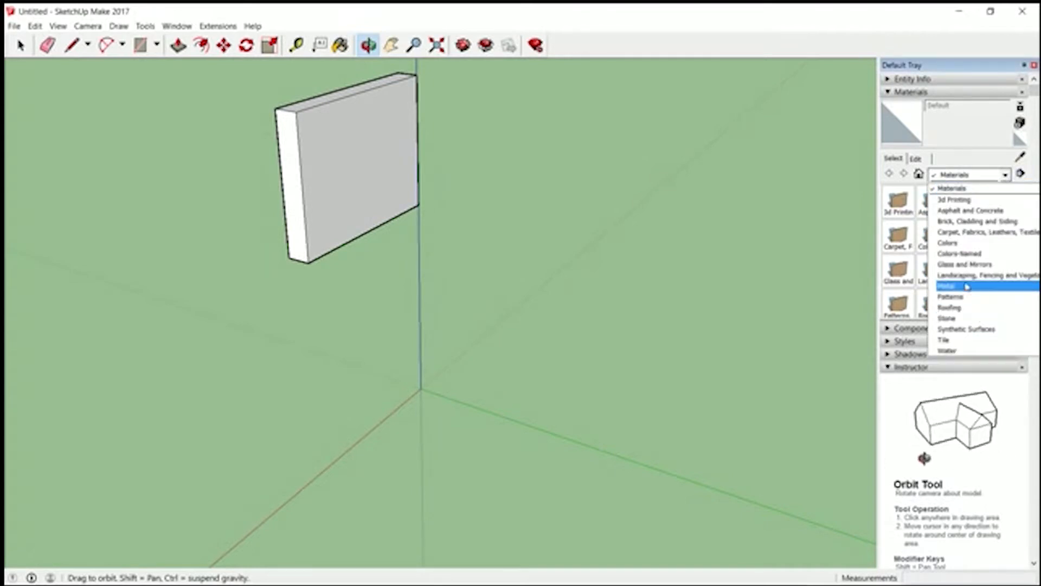
pyautogui.click(951, 296)
pyautogui.click(1004, 175)
pyautogui.scroll(-1, 950, 347)
pyautogui.click(950, 353)
pyautogui.click(968, 201)
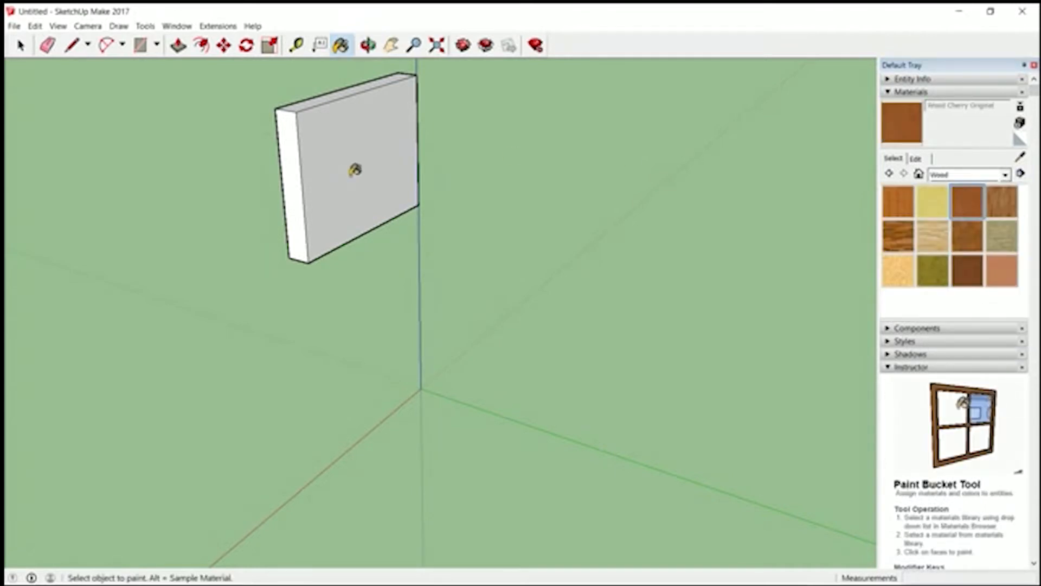
pyautogui.click(355, 170)
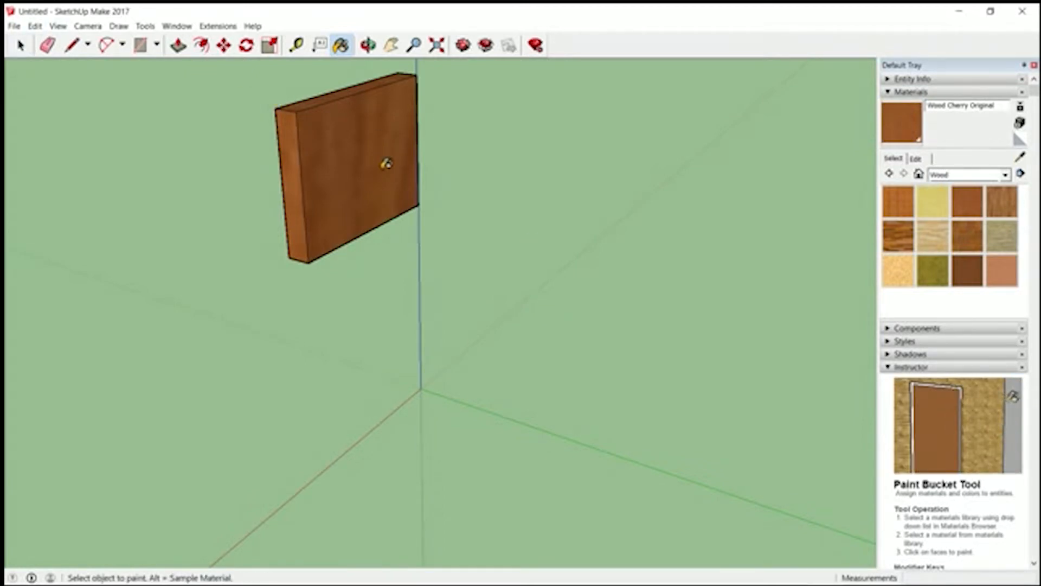
# - Move the End panel down the blue axis so its lower corner on that axis sits at the origin
pyautogui.click(414, 46)
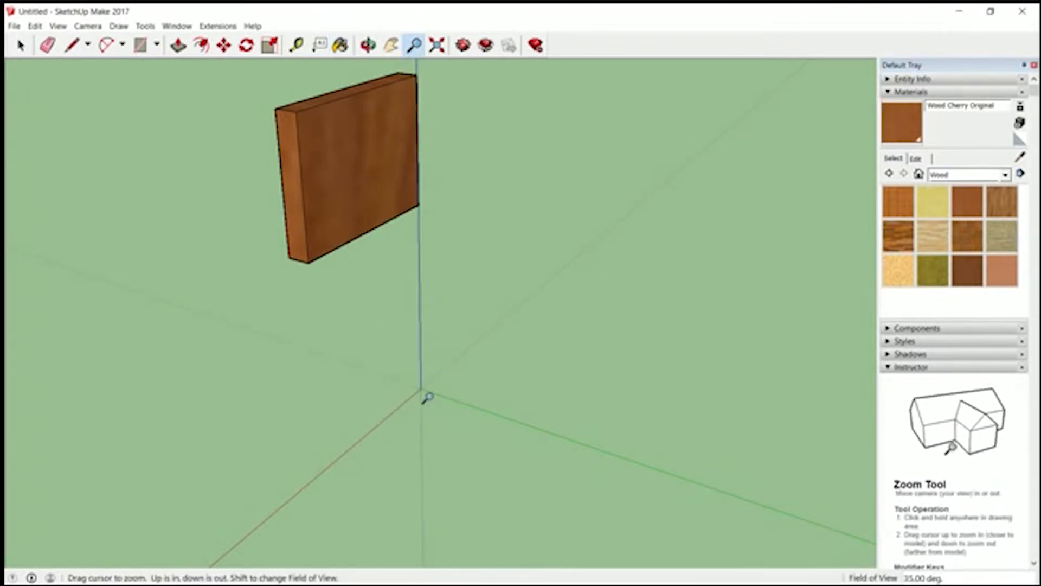
pyautogui.scroll(2, 427, 397)
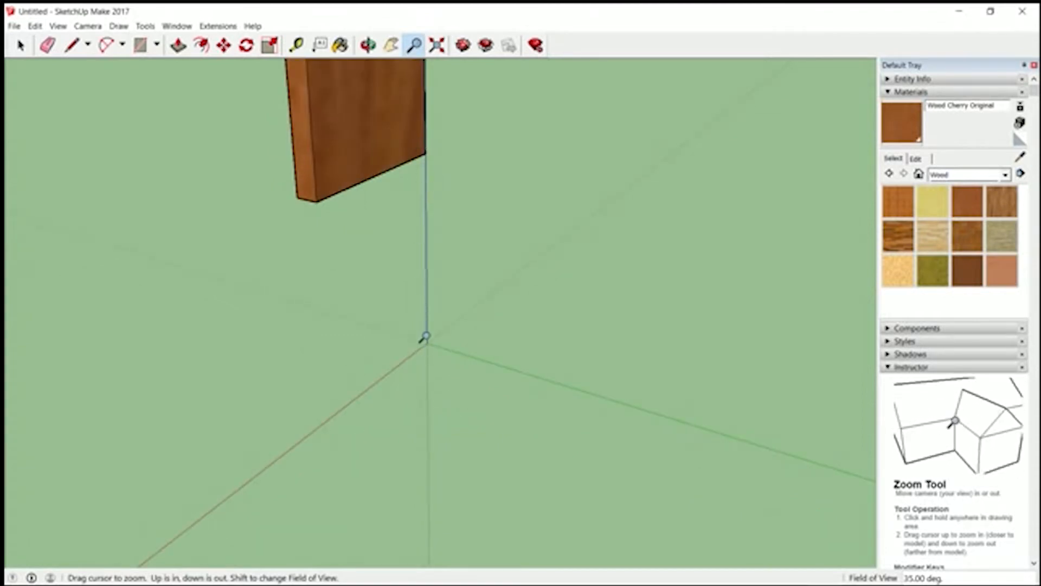
pyautogui.click(224, 45)
pyautogui.click(426, 154)
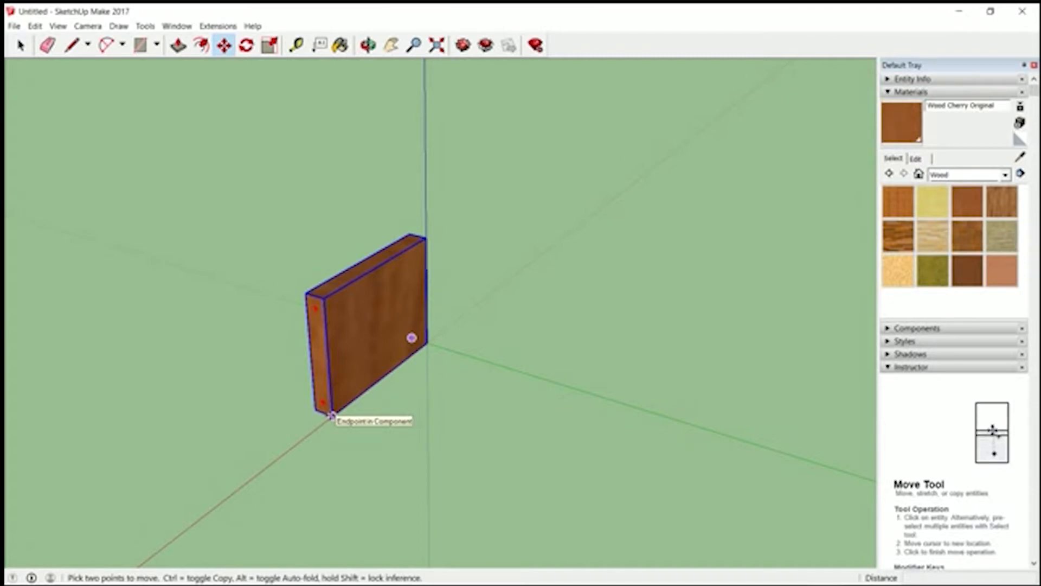
# - Copy the End panel about 5 7/16 inches along the green axis, using its lower front corner as the base point
pyautogui.click(331, 416)
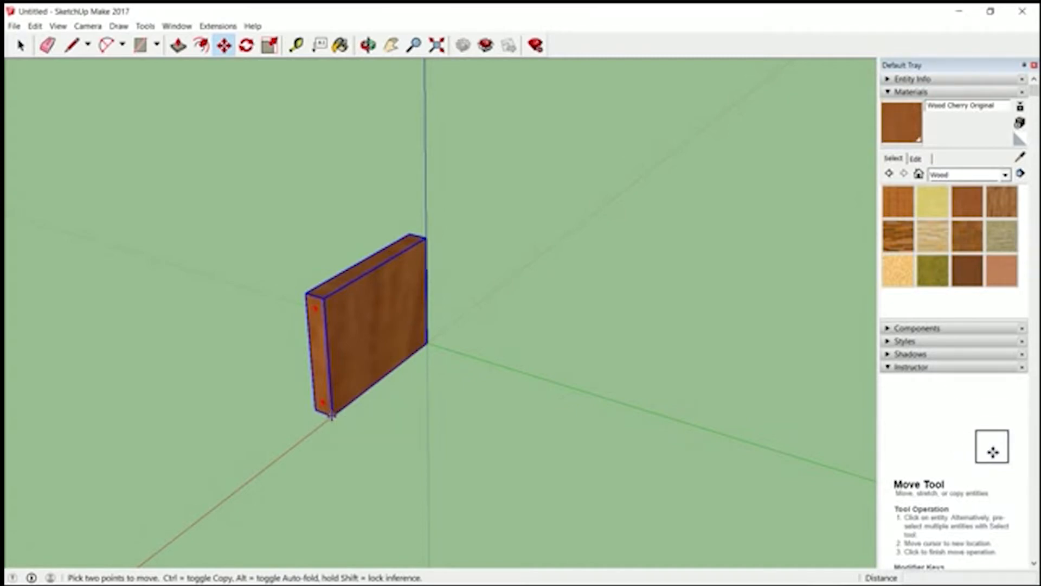
pyautogui.press('ctrl')
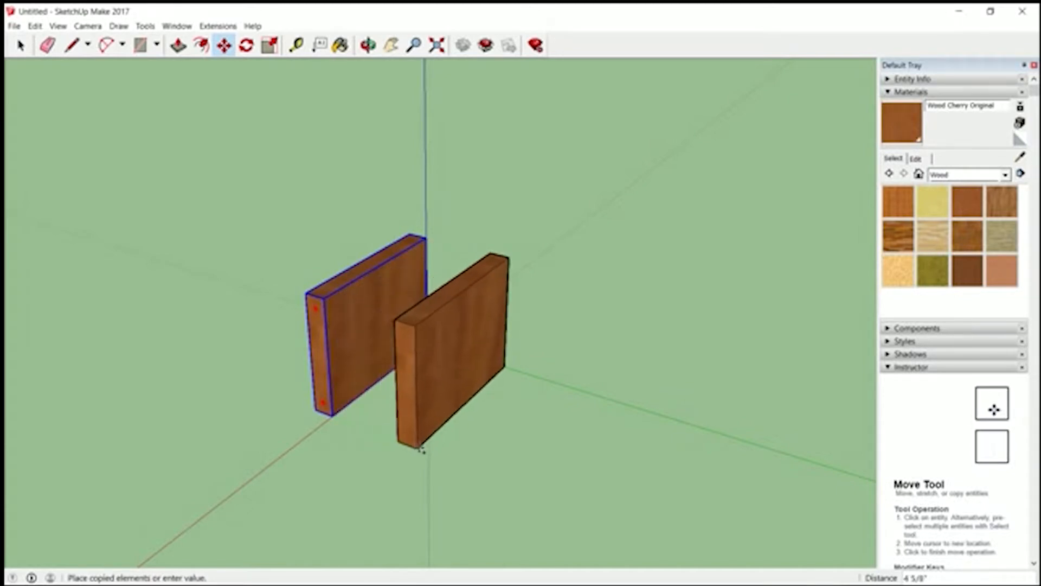
pyautogui.click(434, 454)
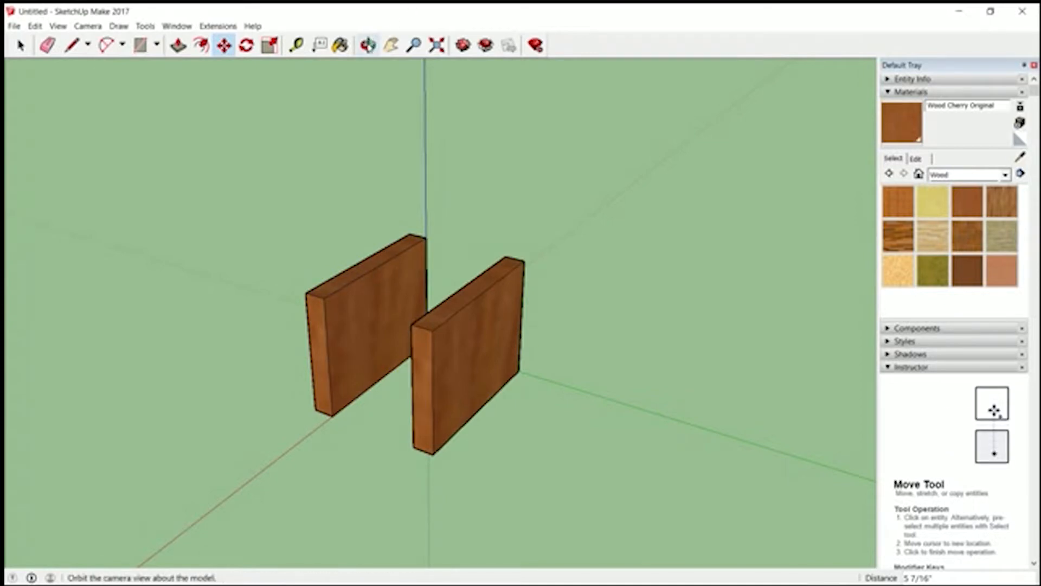
# - Rotate the copied panel 90 degrees horizontally about its centre so it runs parallel to the green axis
pyautogui.click(367, 45)
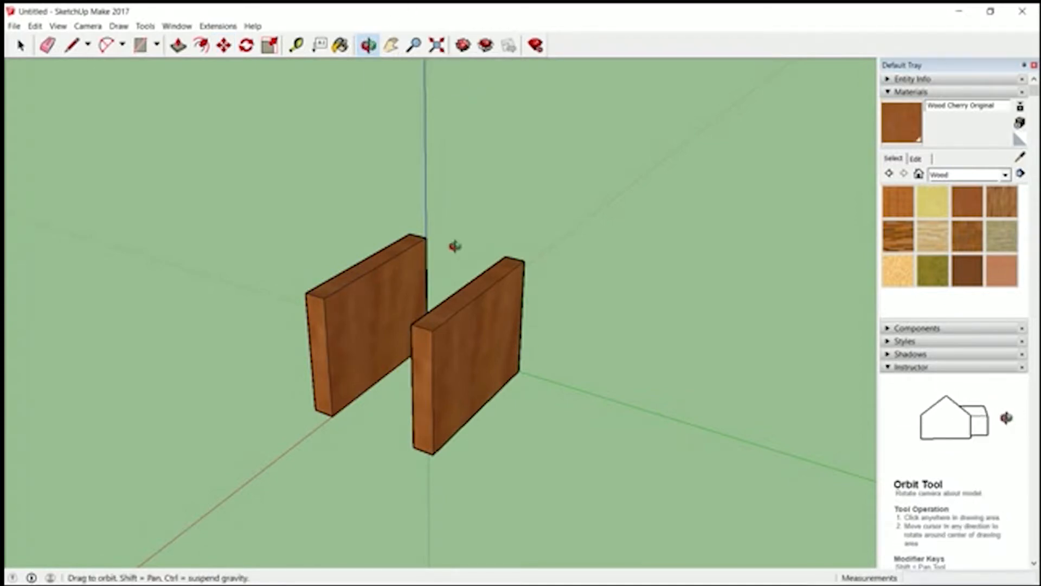
pyautogui.moveTo(446, 279); pyautogui.dragTo(440, 505)
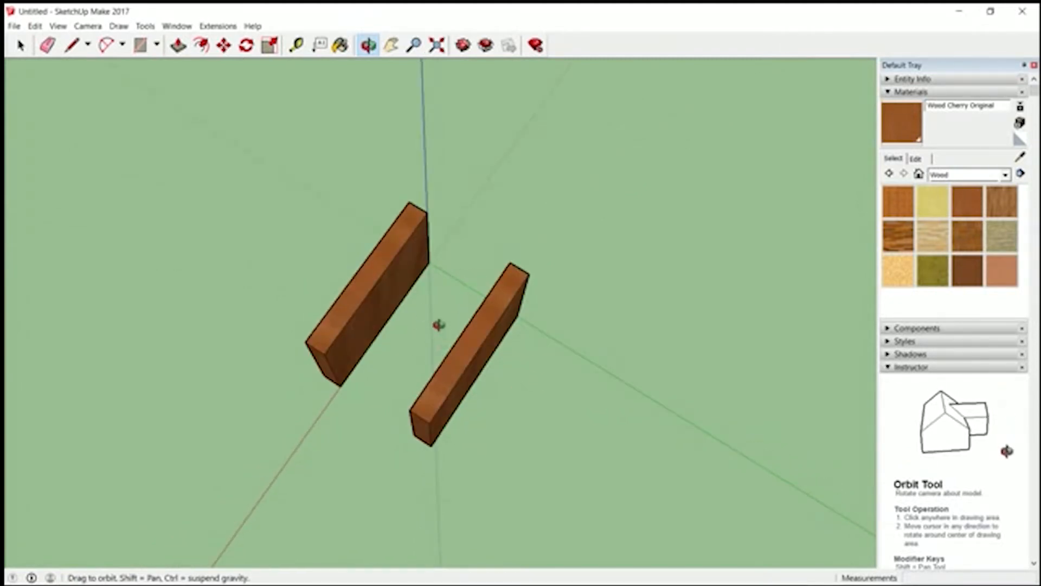
pyautogui.click(223, 46)
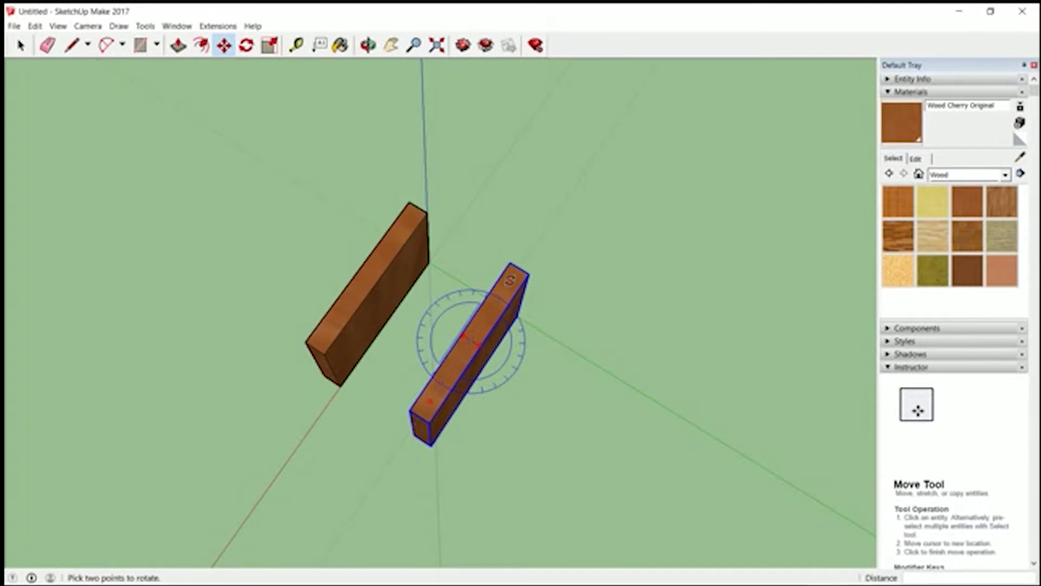
pyautogui.moveTo(510, 280); pyautogui.dragTo(530, 376)
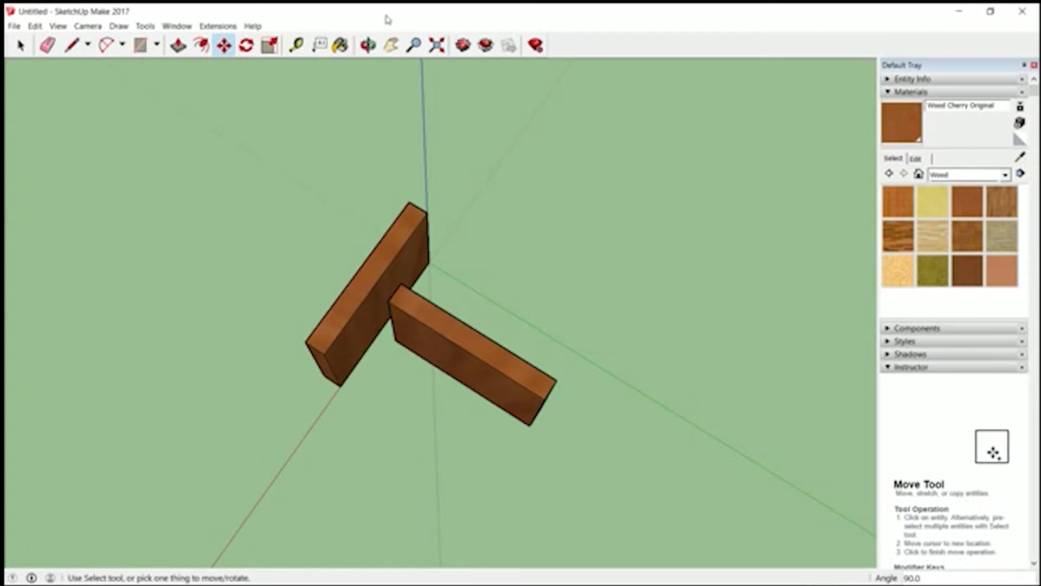
# - Move the rotated panel by its lower front corner to the first panel's lower inner front corner, forming an L-shaped joint
pyautogui.click(368, 45)
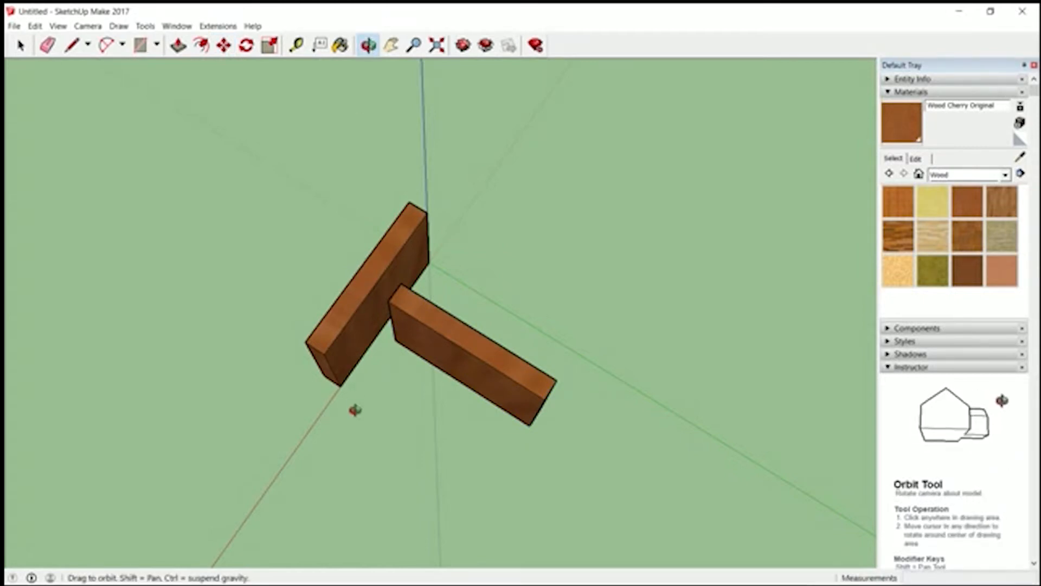
pyautogui.moveTo(355, 411); pyautogui.dragTo(592, 193)
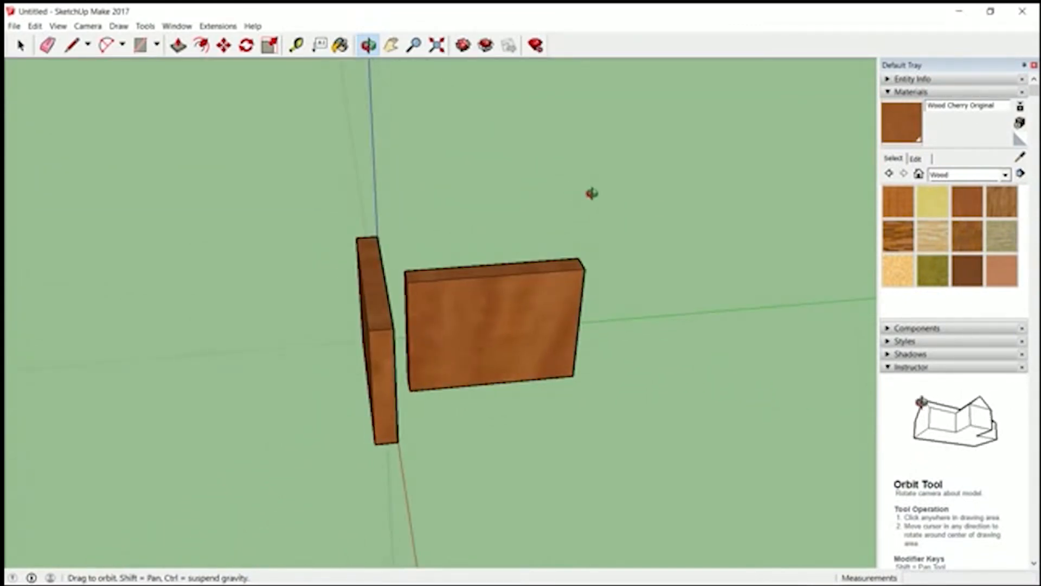
pyautogui.moveTo(592, 193); pyautogui.dragTo(590, 142)
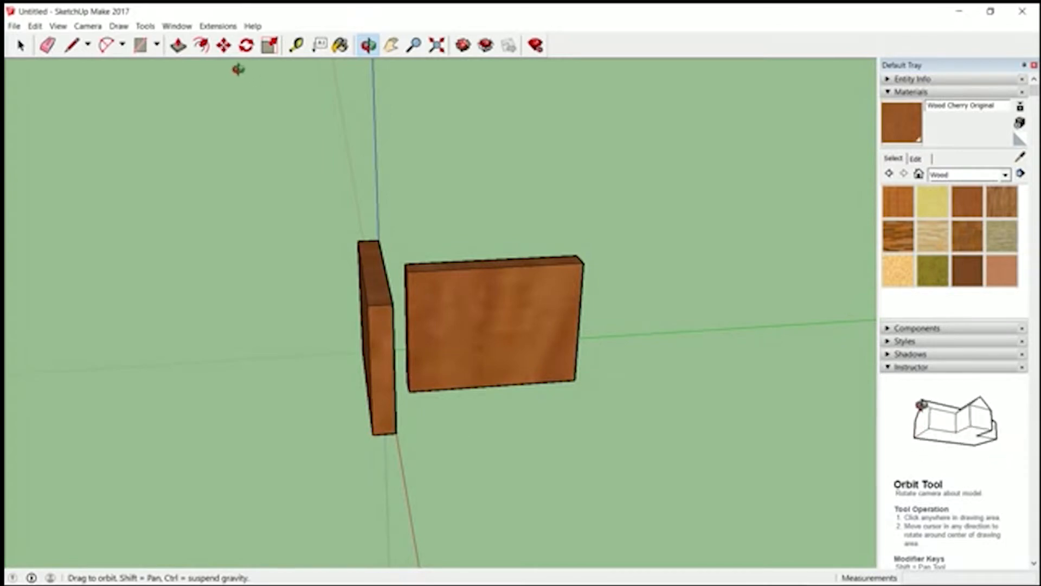
pyautogui.click(224, 45)
pyautogui.click(408, 392)
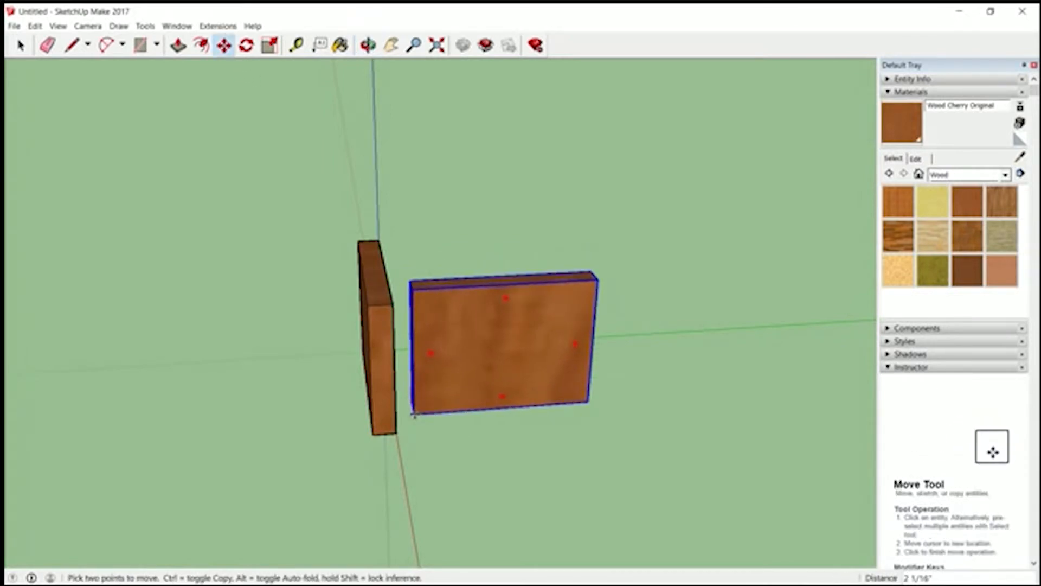
pyautogui.click(396, 432)
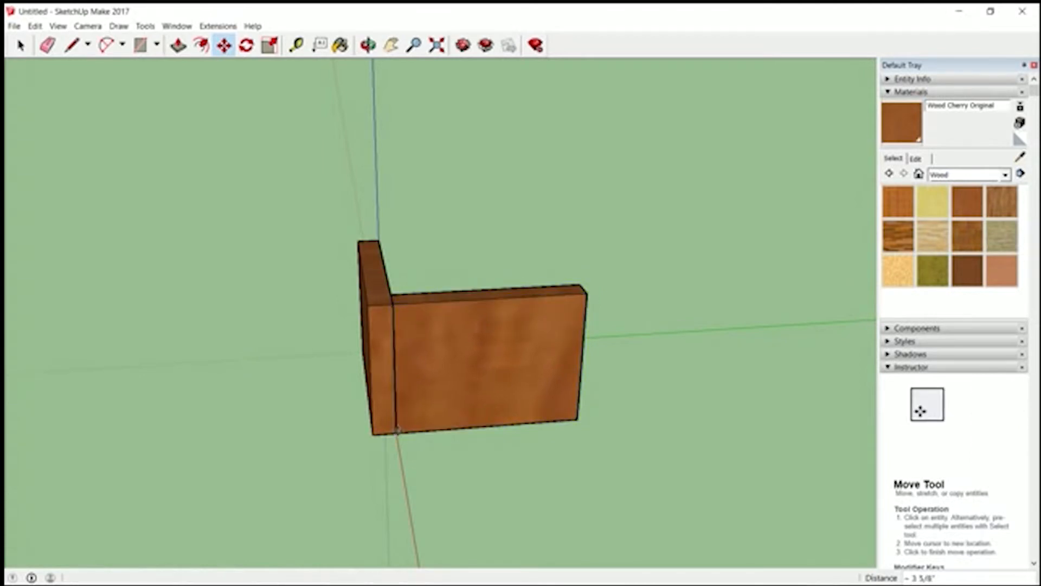
# - Open the rotated front panel's component for editing, close it again, and select the panel as a whole
pyautogui.click(368, 45)
pyautogui.moveTo(428, 412); pyautogui.dragTo(418, 342)
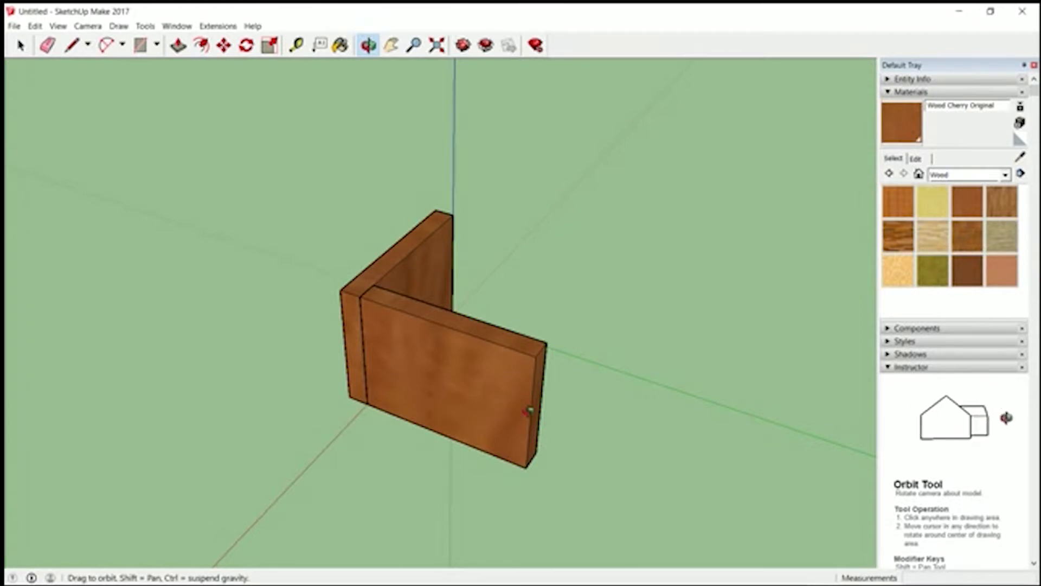
pyautogui.moveTo(585, 486); pyautogui.dragTo(412, 337)
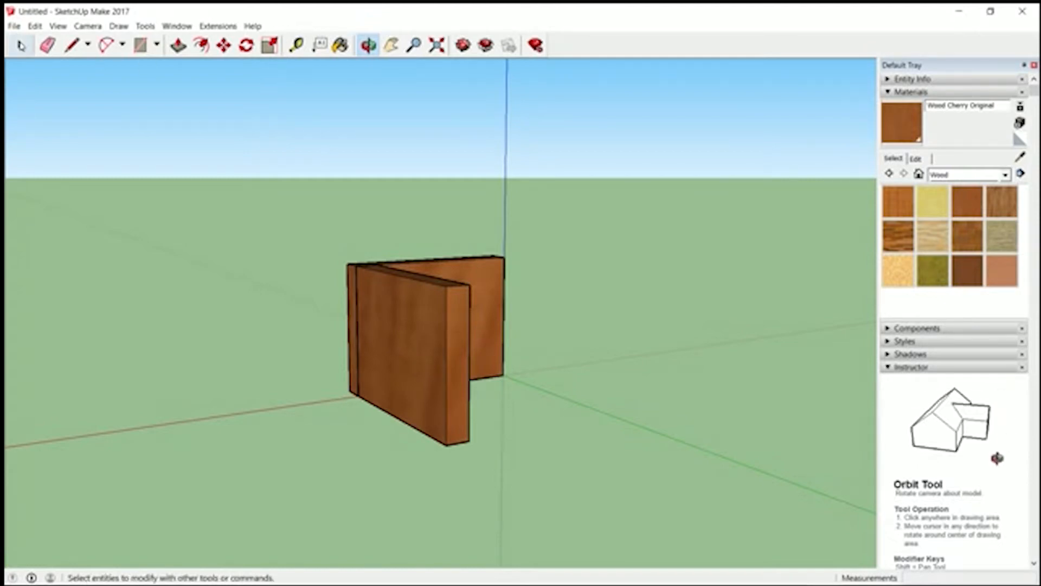
pyautogui.click(21, 45)
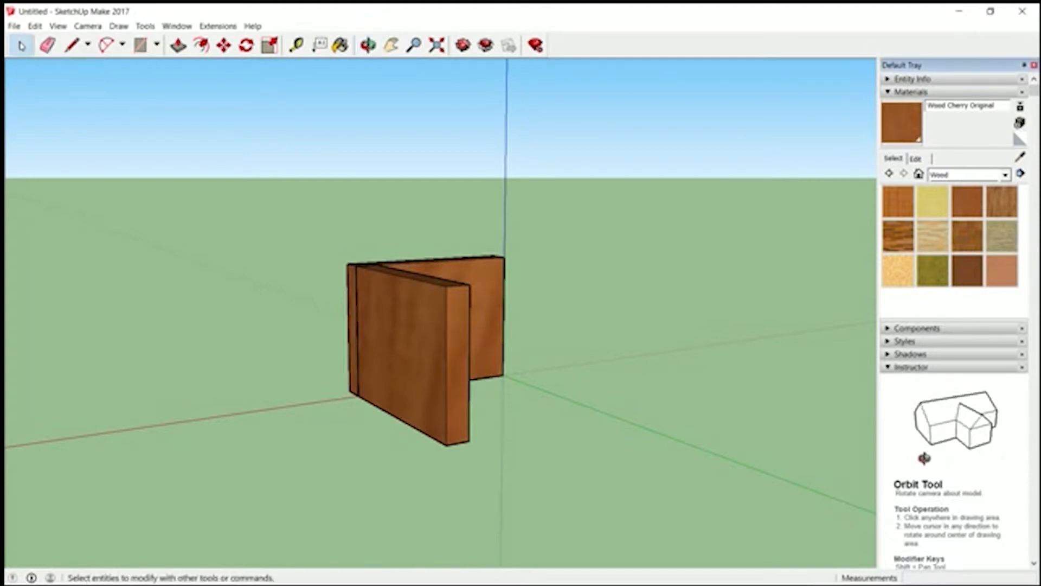
pyautogui.doubleClick(440, 368)
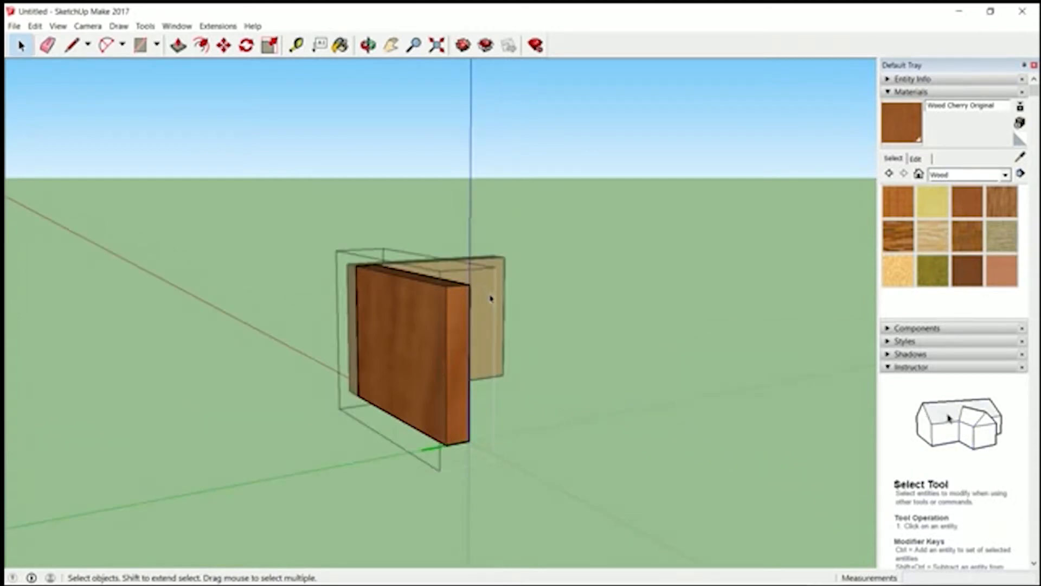
pyautogui.click(496, 305)
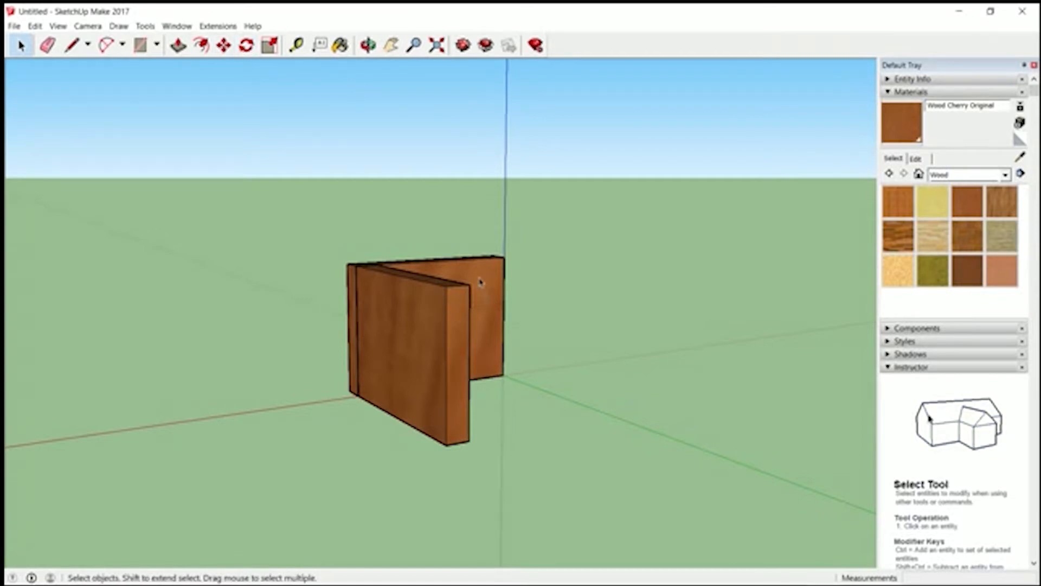
pyautogui.click(454, 346)
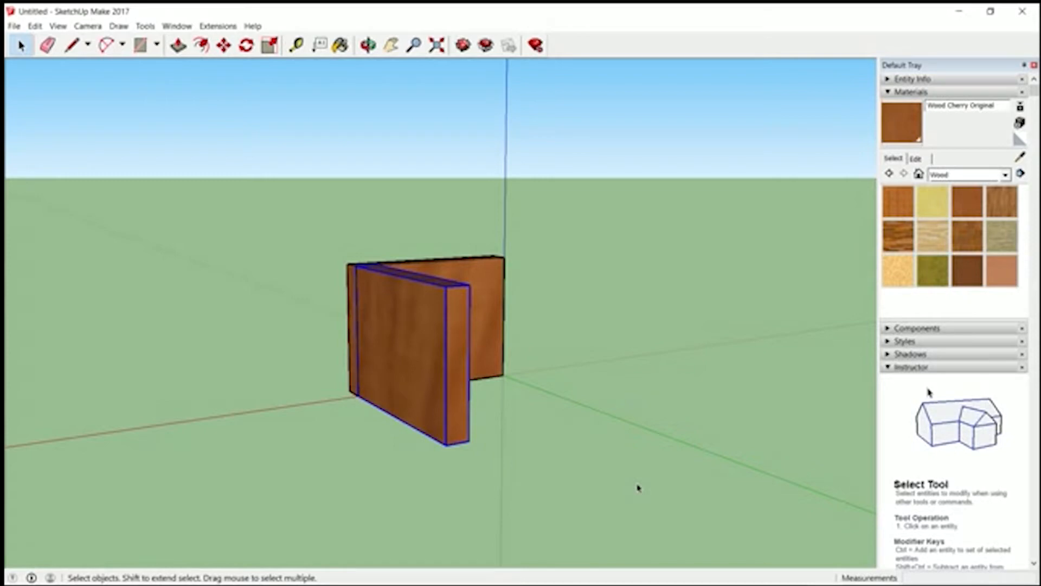
# - Try to Push/Pull the front panel's free end face outward while both panels share one definition, and close the component
pyautogui.doubleClick(423, 342)
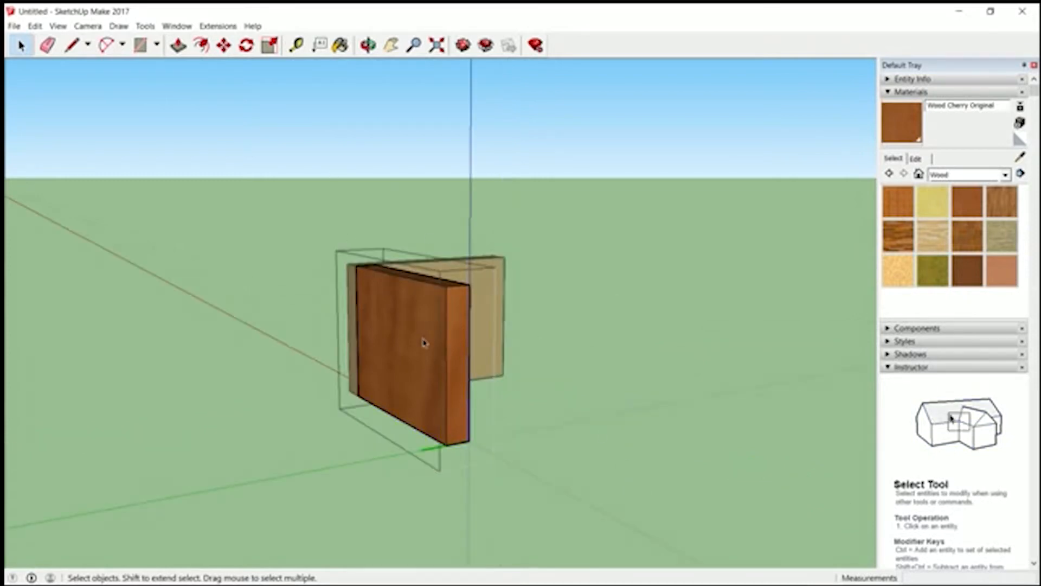
pyautogui.click(179, 45)
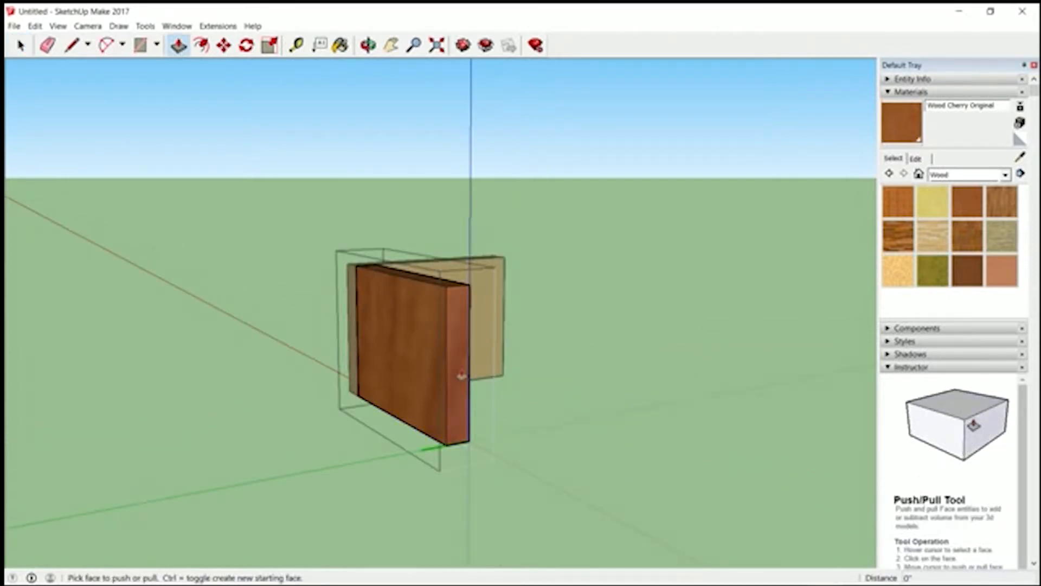
pyautogui.click(461, 374)
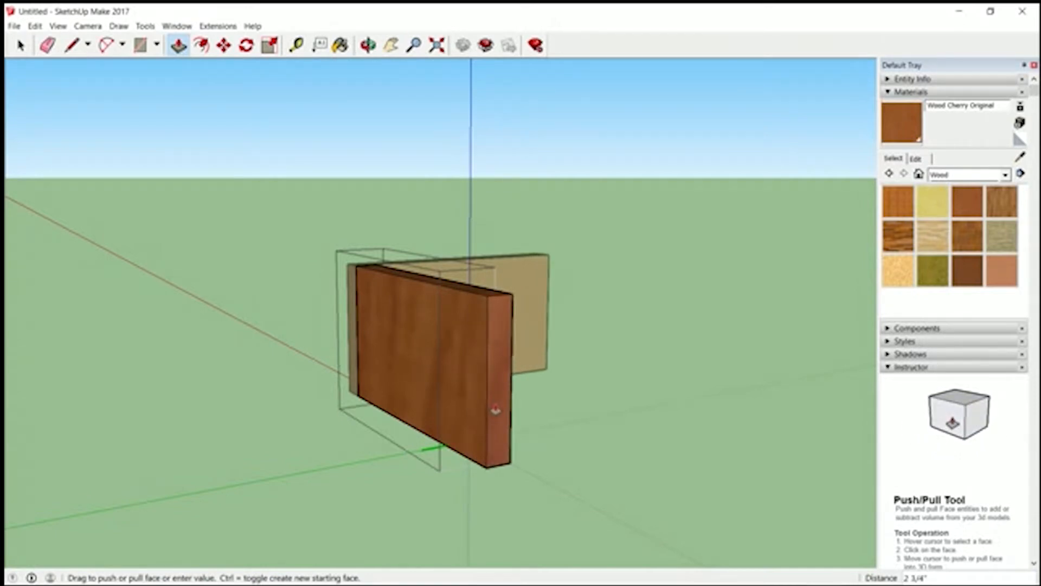
pyautogui.press('Escape')
pyautogui.click(20, 45)
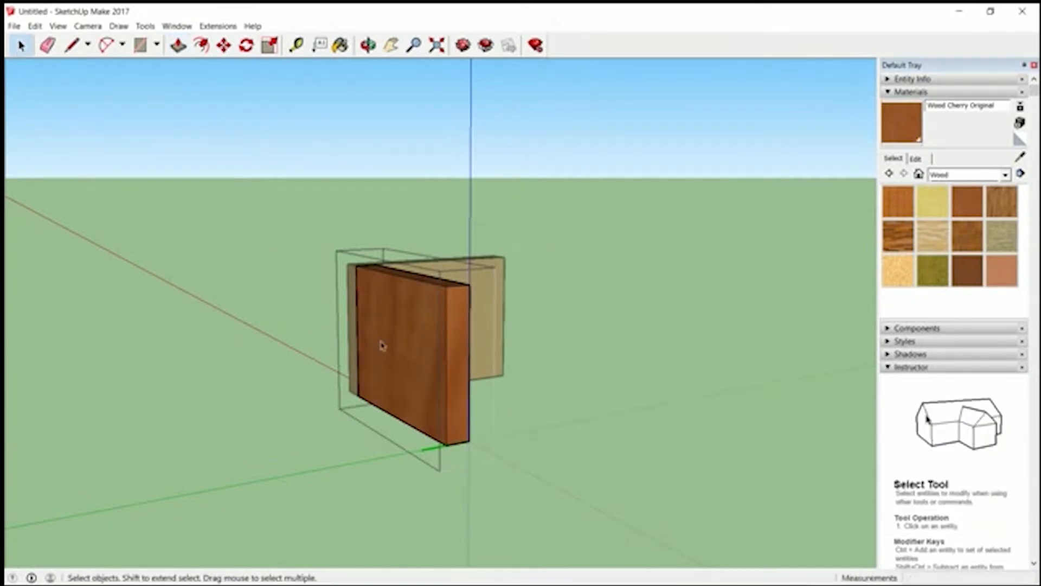
pyautogui.press('Escape')
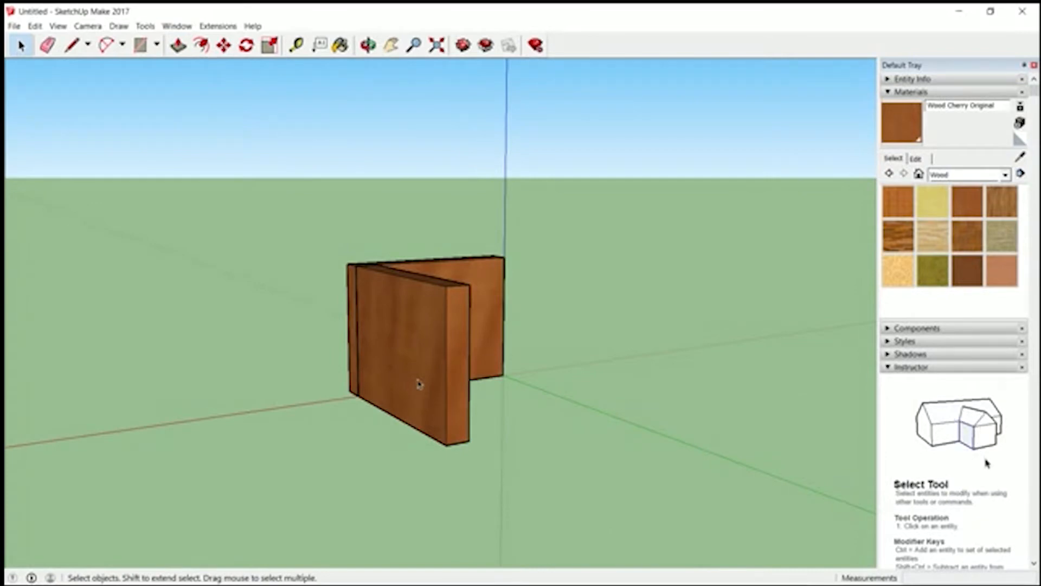
# - Make the front panel component unique so it is independent of the original End panel
pyautogui.click(405, 348)
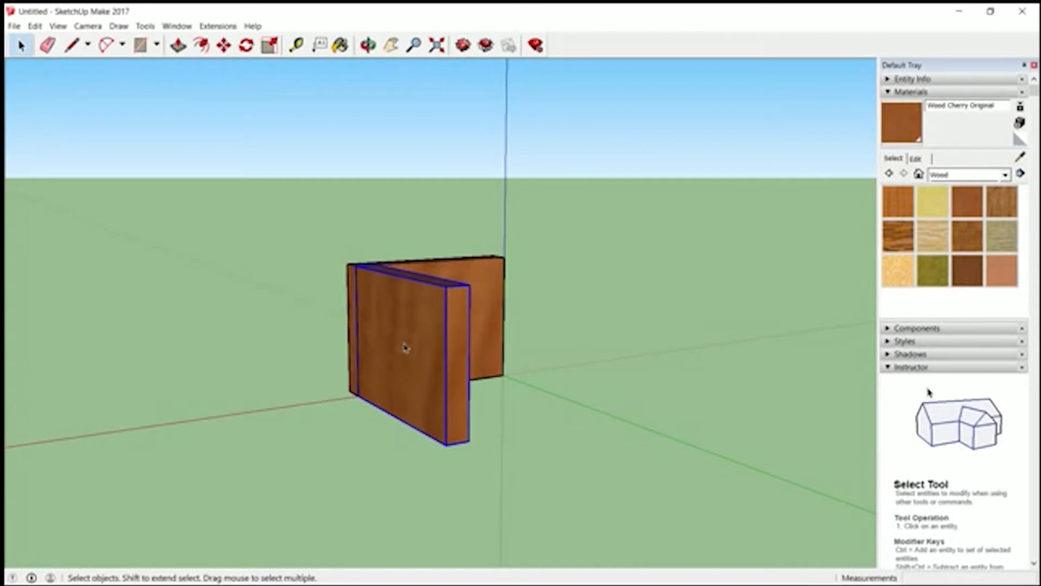
pyautogui.rightClick(405, 348)
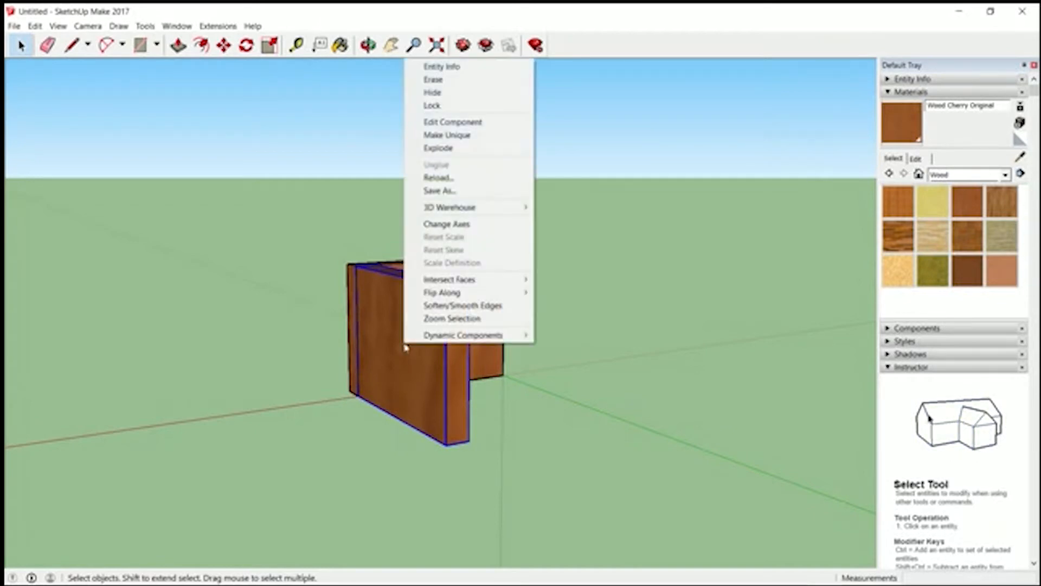
pyautogui.click(432, 139)
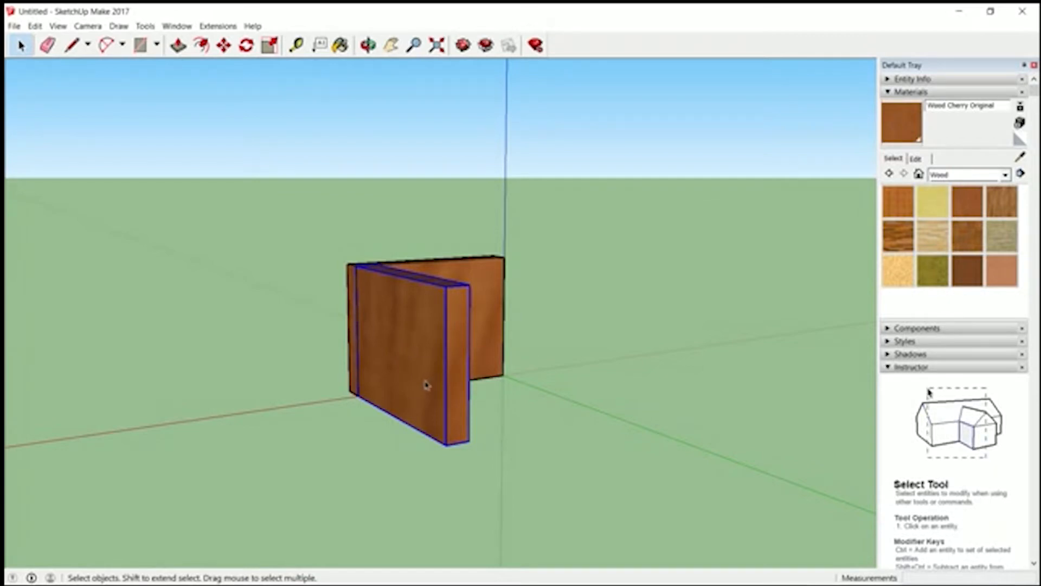
# - Open the front panel's component and Push/Pull its free end face outward by 8"
pyautogui.doubleClick(413, 361)
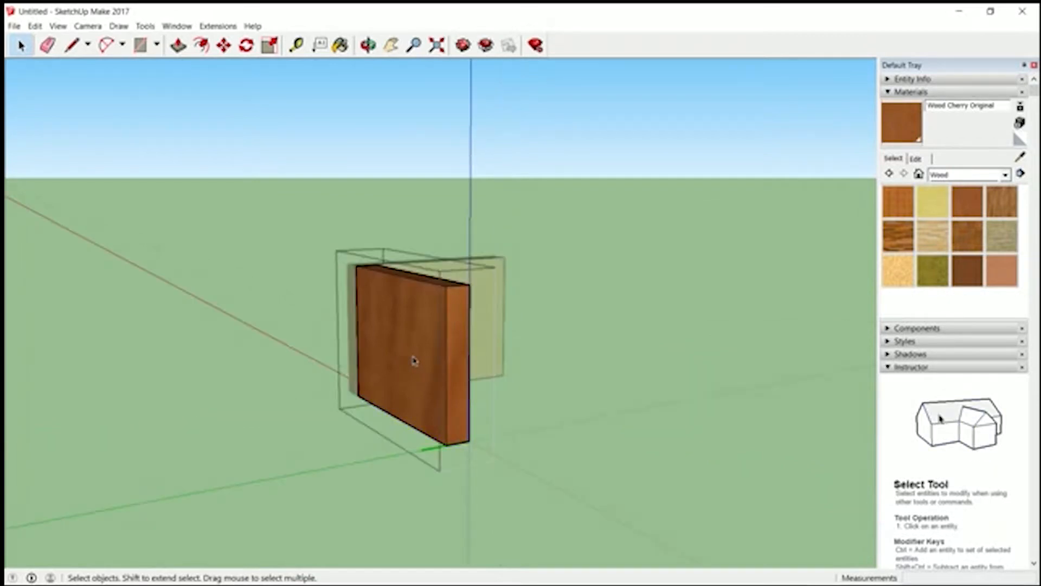
pyautogui.click(178, 46)
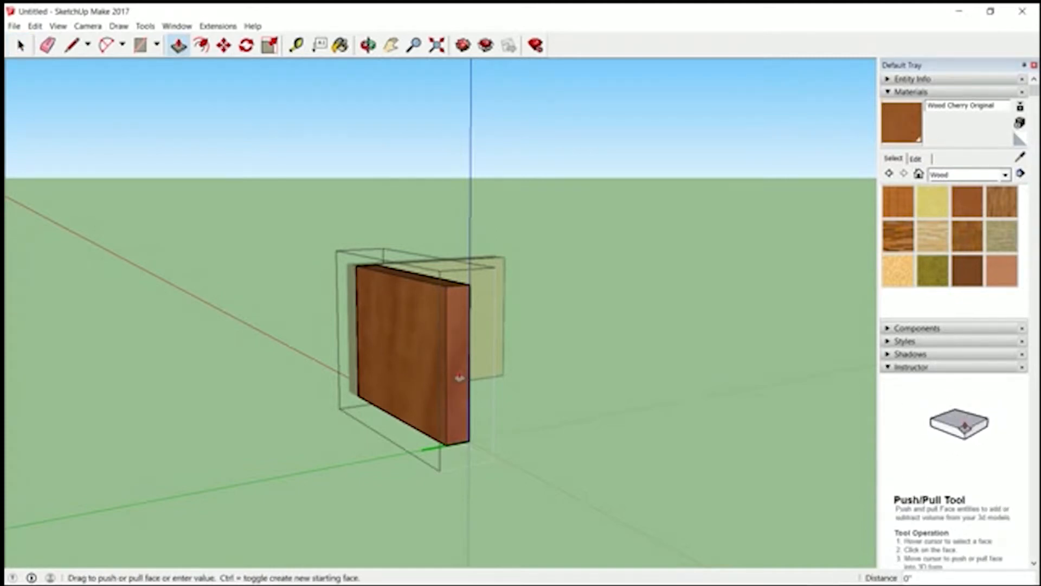
pyautogui.moveTo(459, 377); pyautogui.dragTo(473, 385)
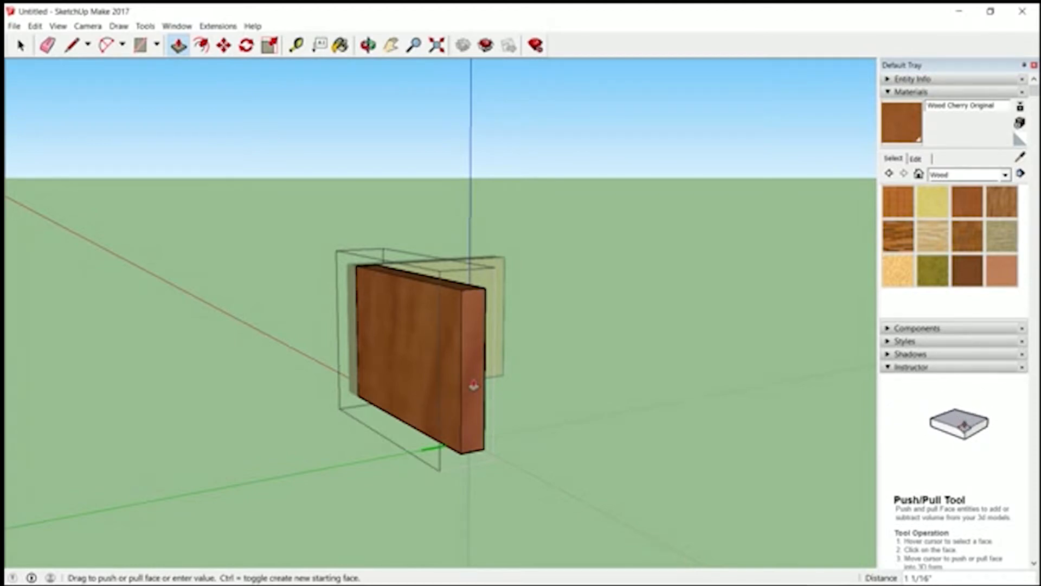
pyautogui.write('8')
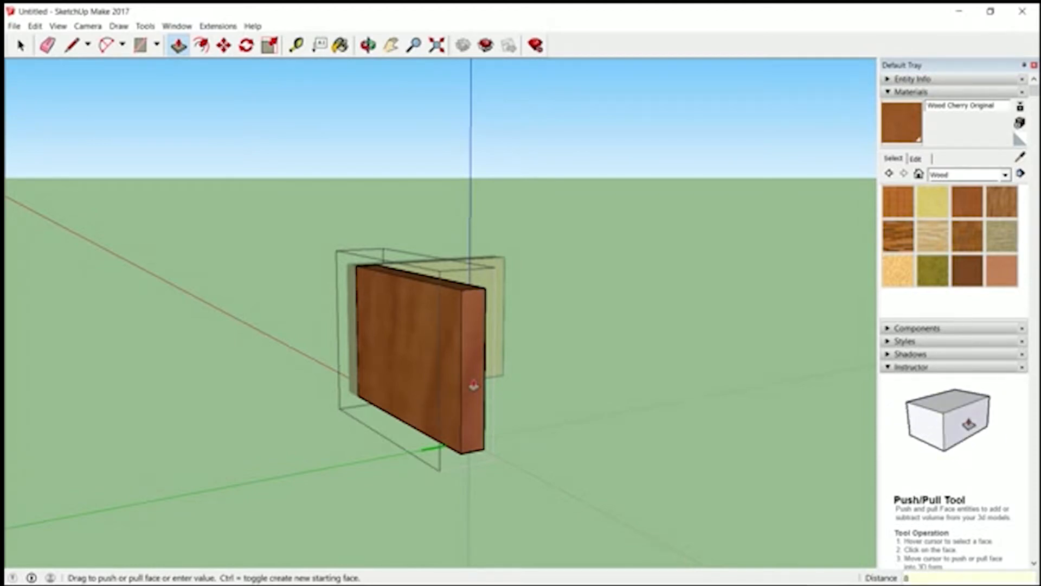
pyautogui.press('Return')
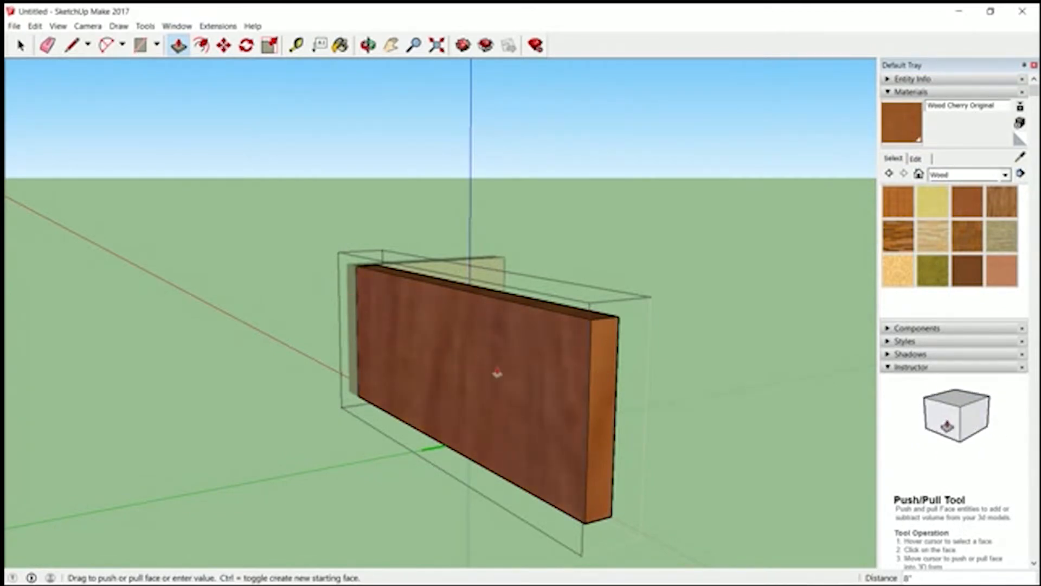
pyautogui.press('space')
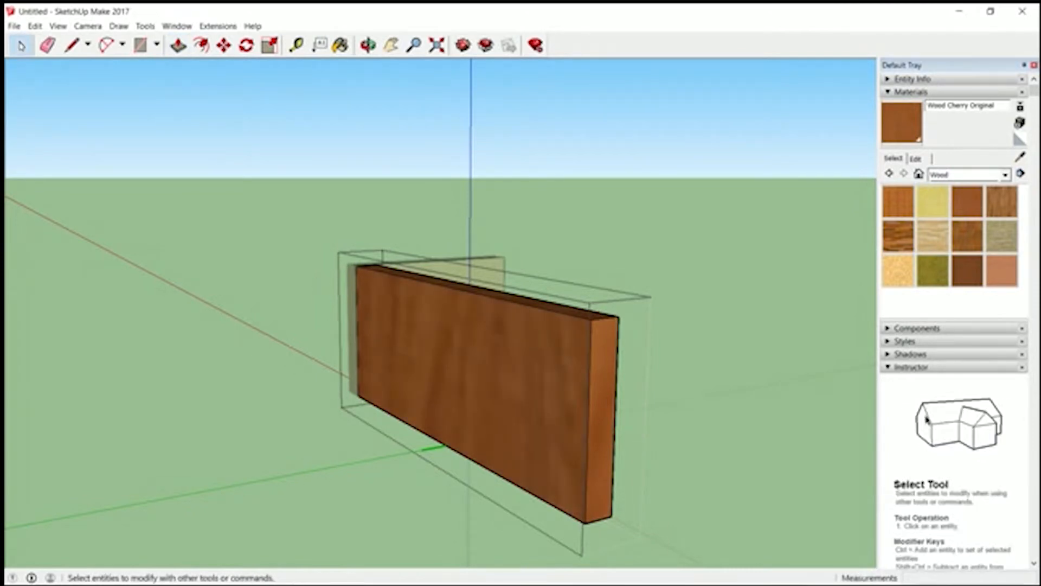
# - Copy the end panel 1' 5" by its outer top corner to the matching top corner at the front panel's free end
pyautogui.moveTo(400, 334); pyautogui.dragTo(336, 524, button='middle')
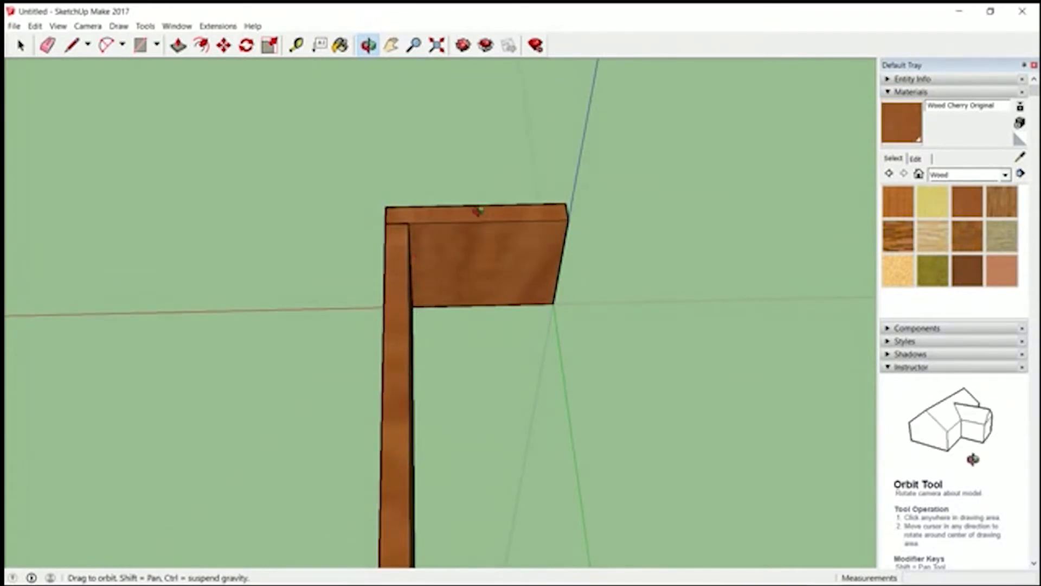
pyautogui.moveTo(342, 351); pyautogui.dragTo(151, 126)
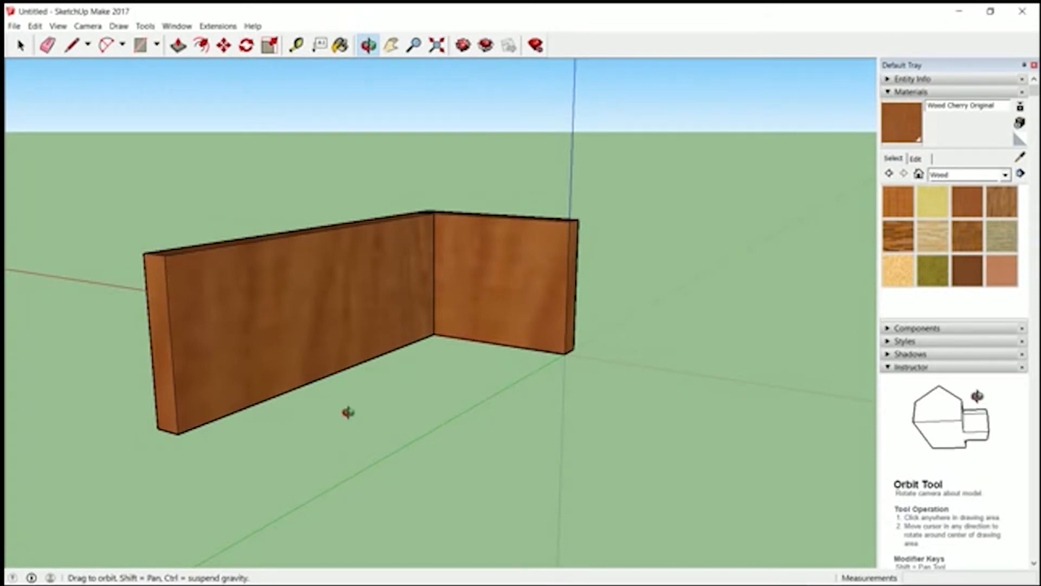
pyautogui.moveTo(240, 305); pyautogui.dragTo(291, 379)
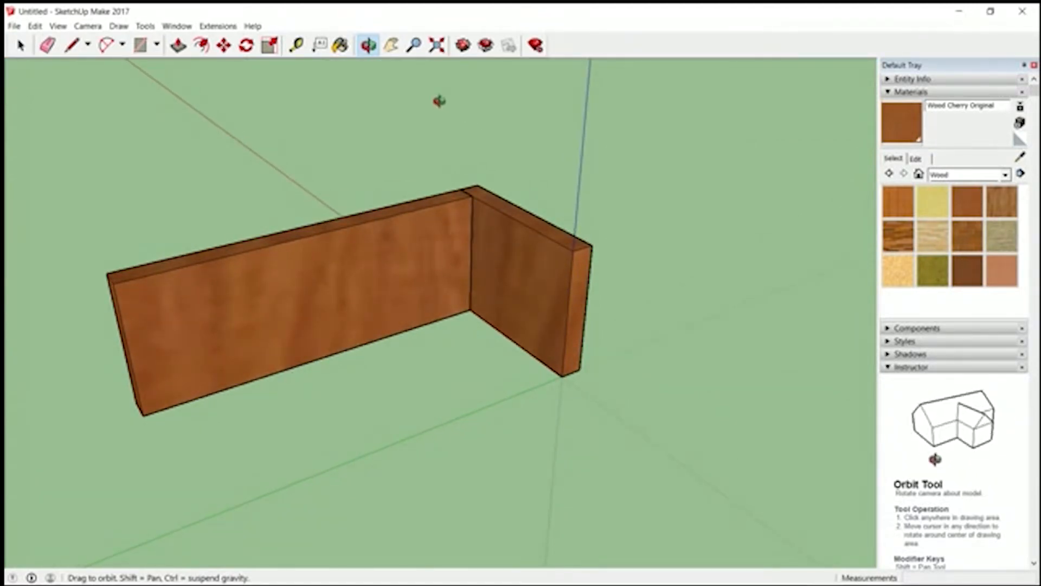
pyautogui.click(223, 45)
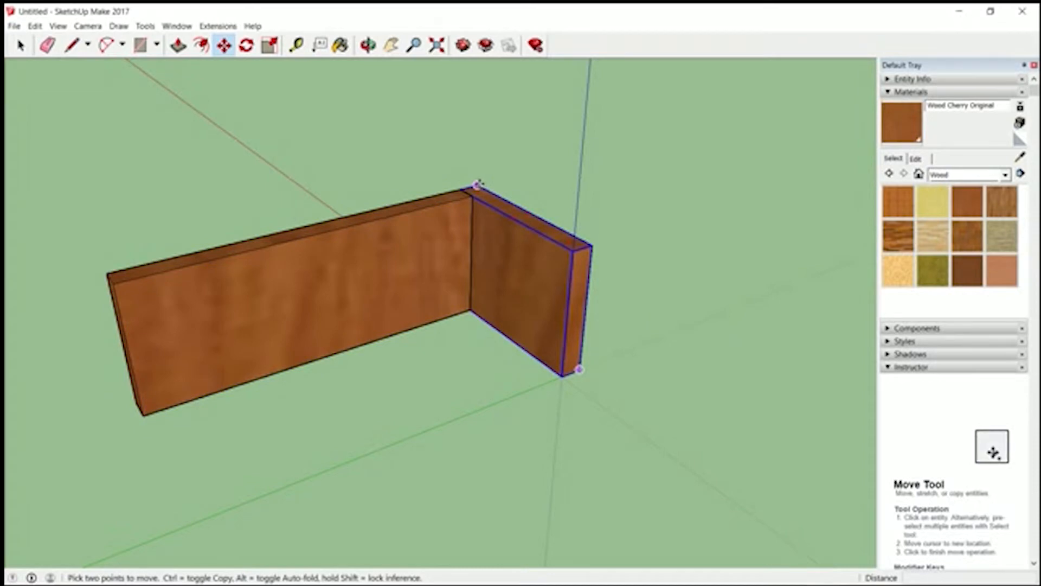
pyautogui.click(477, 184)
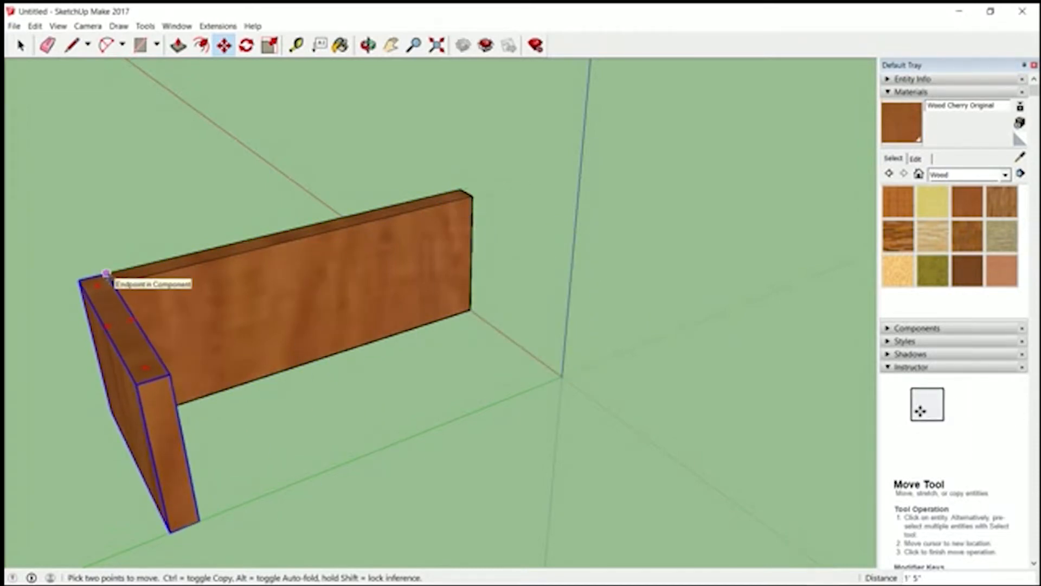
pyautogui.press('ctrl')
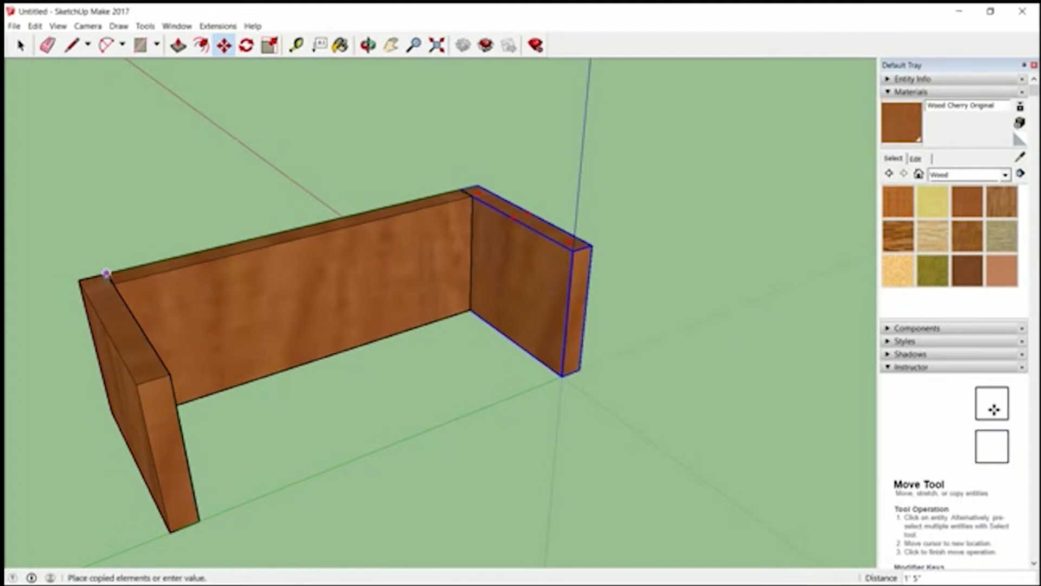
pyautogui.click(106, 274)
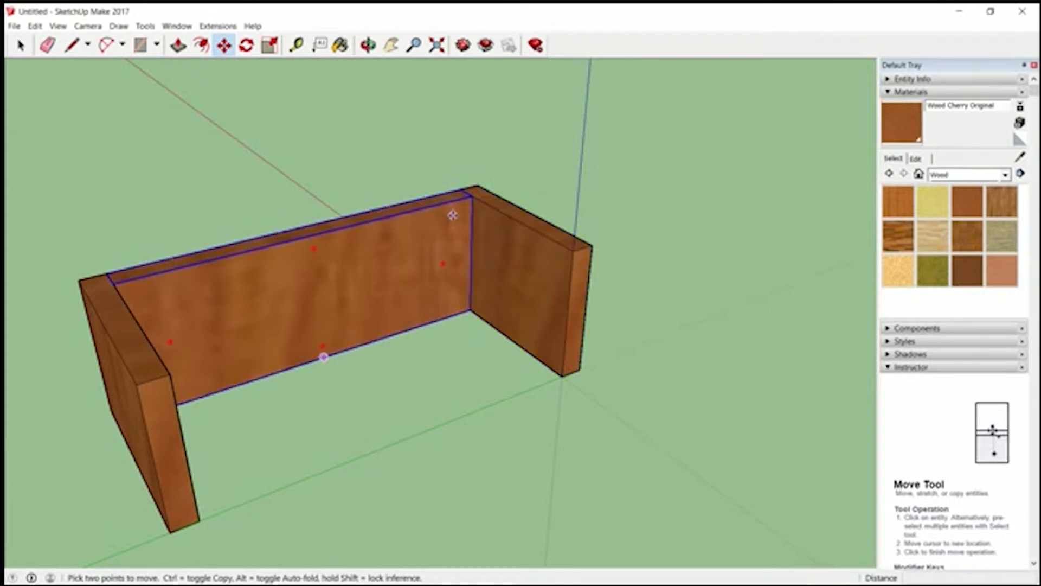
# - Copy the front panel 7" across to the open side by its top corner, closing the box between both end panels
pyautogui.press('ctrl')
pyautogui.click(469, 201)
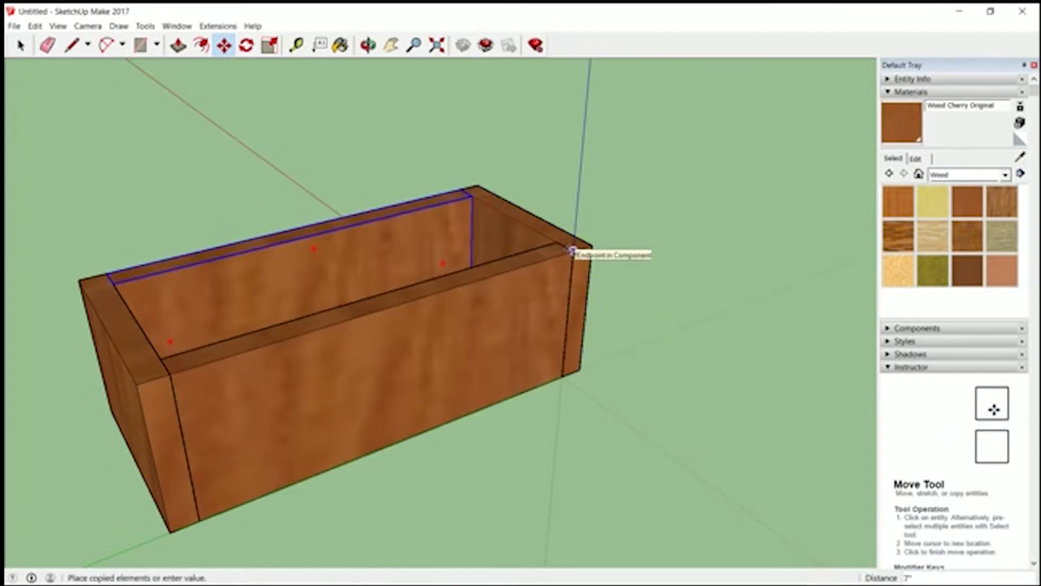
pyautogui.click(572, 251)
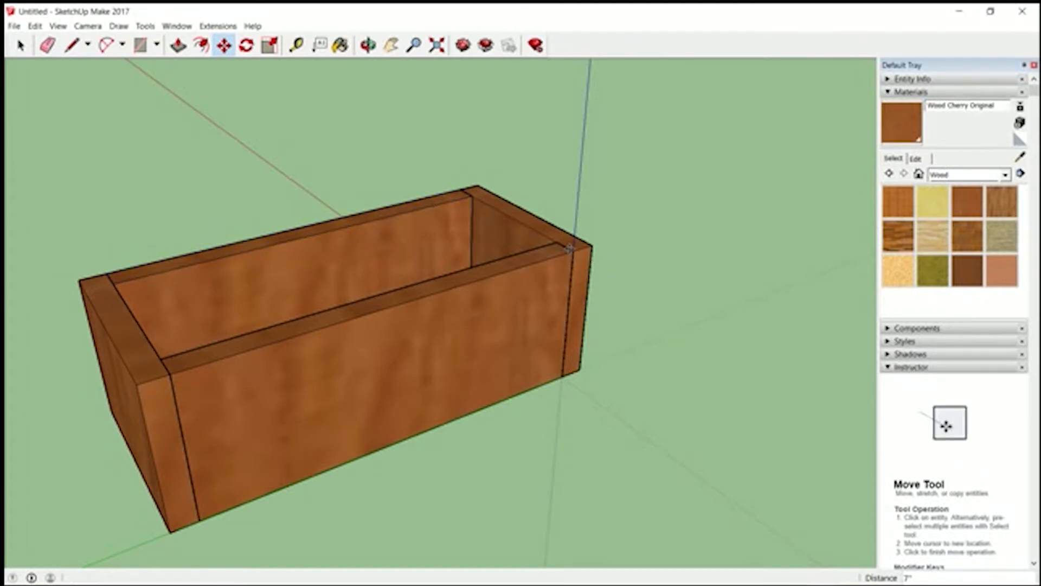
# - Copy the front panel outward from the midpoint of its top edge, placing the copy parallel to and clear of the box
pyautogui.click(368, 49)
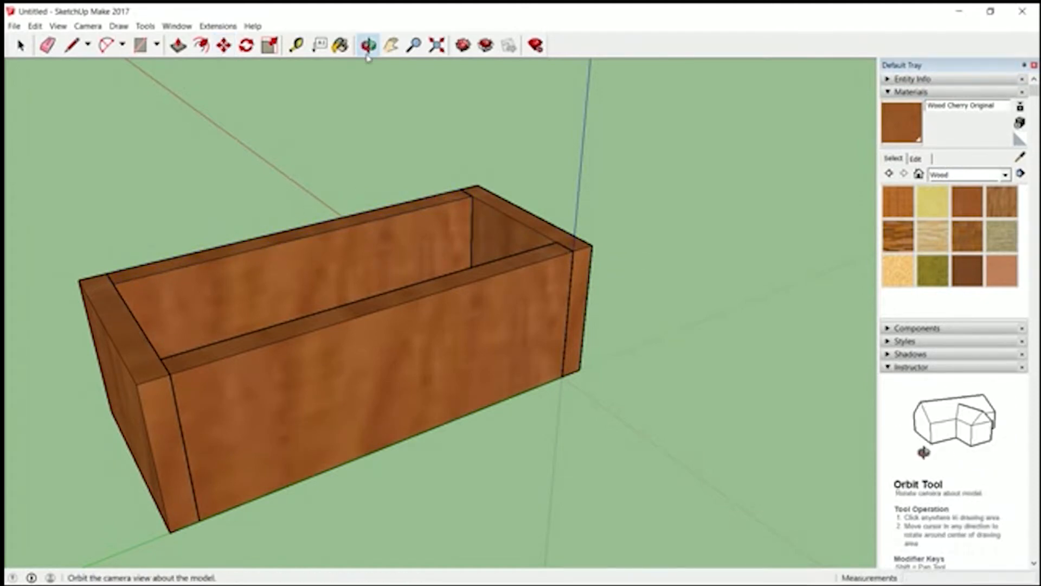
pyautogui.moveTo(353, 190); pyautogui.dragTo(379, 332)
pyautogui.moveTo(474, 455); pyautogui.dragTo(406, 401)
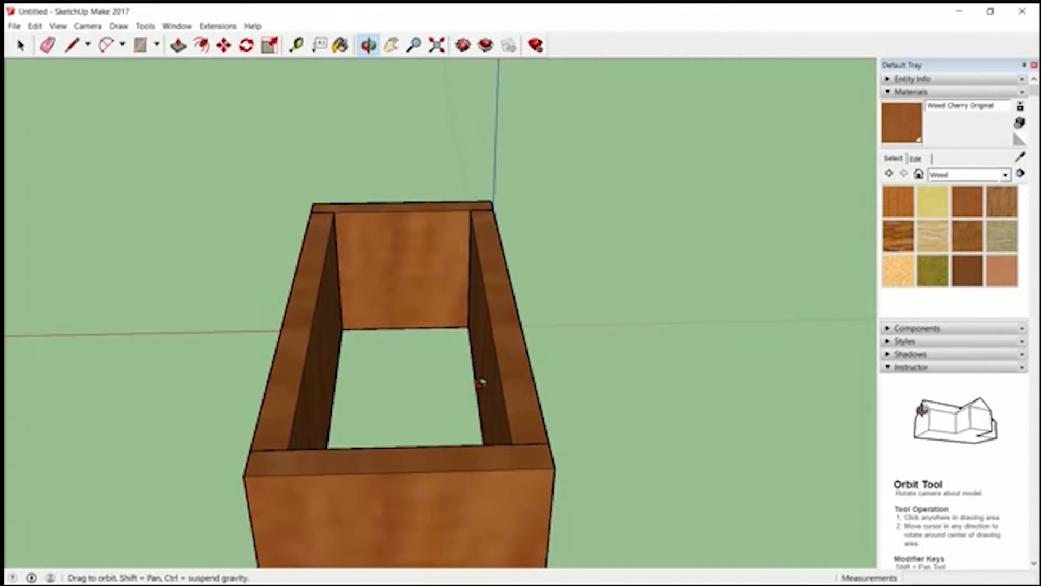
pyautogui.moveTo(481, 382); pyautogui.dragTo(708, 381)
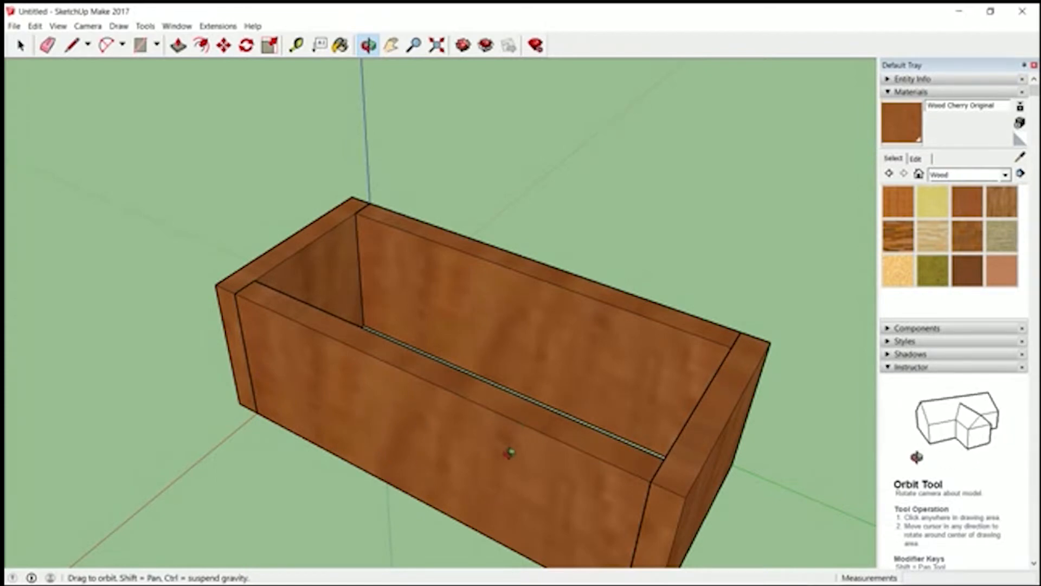
pyautogui.press('m')
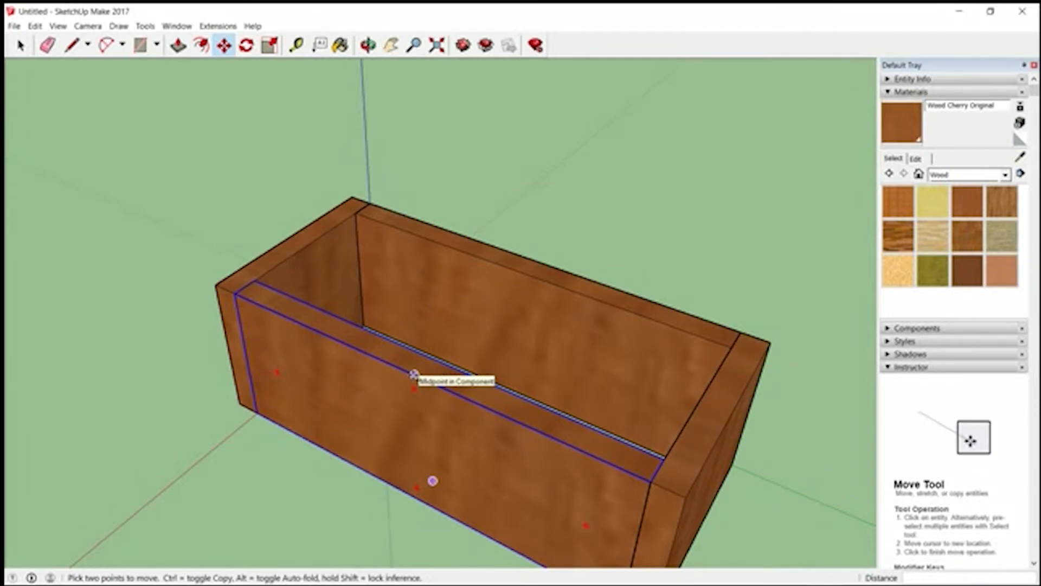
pyautogui.click(413, 374)
pyautogui.press('ctrl')
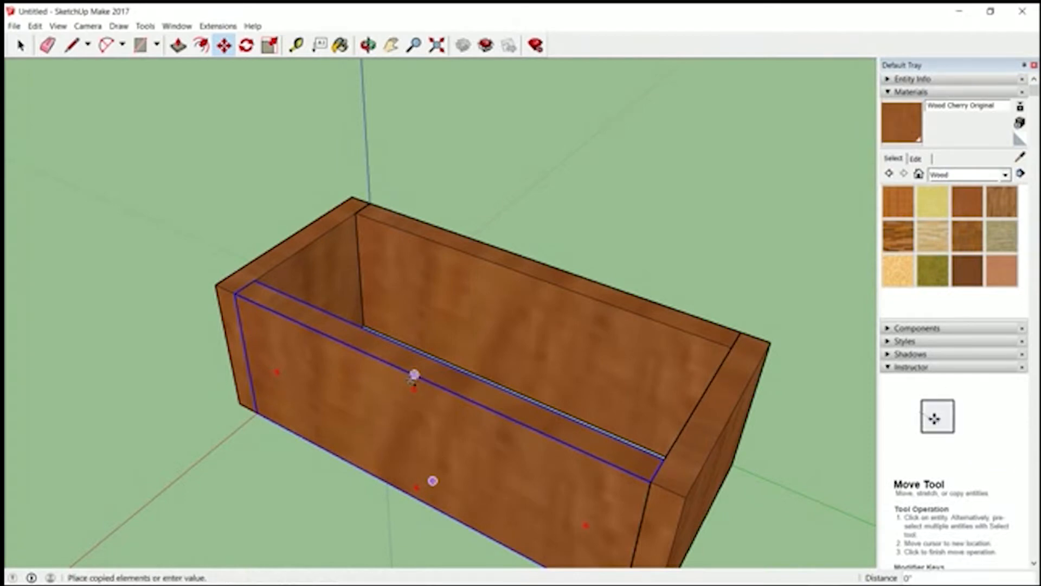
pyautogui.click(346, 448)
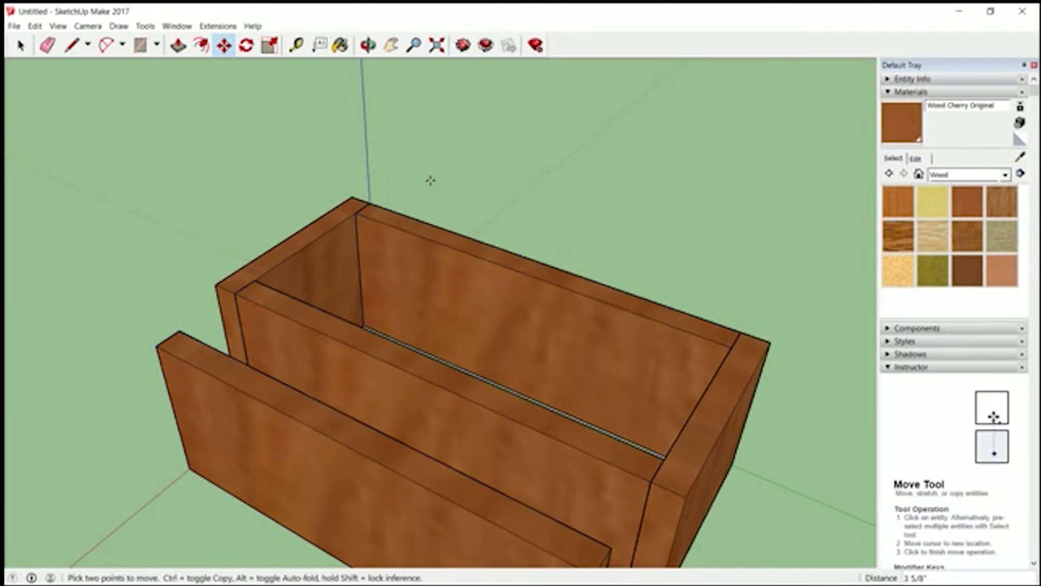
# - Make the loose panel copy in front of the box a unique component
pyautogui.click(391, 45)
pyautogui.moveTo(300, 395); pyautogui.dragTo(451, 200)
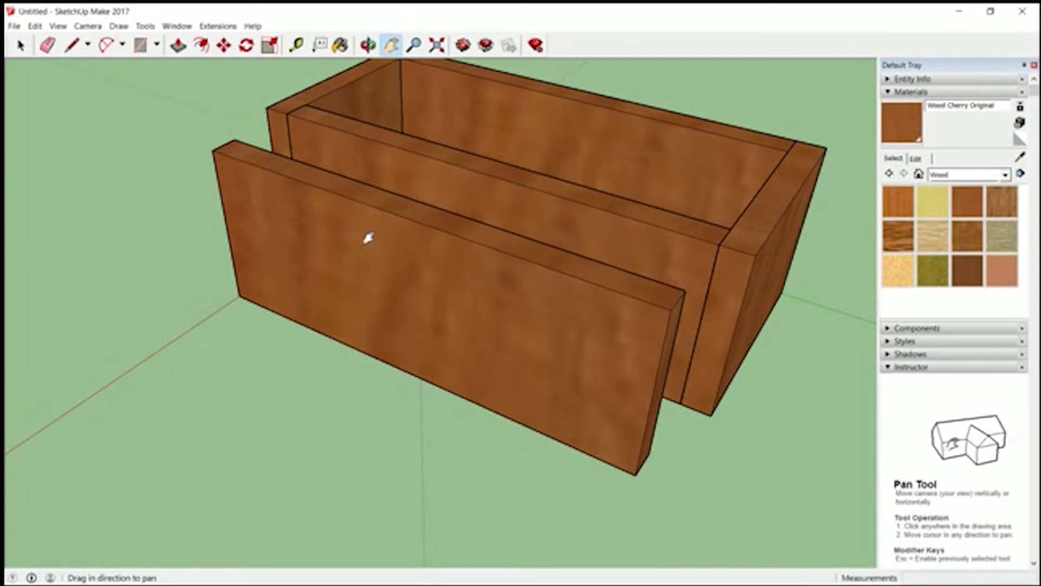
pyautogui.press('space')
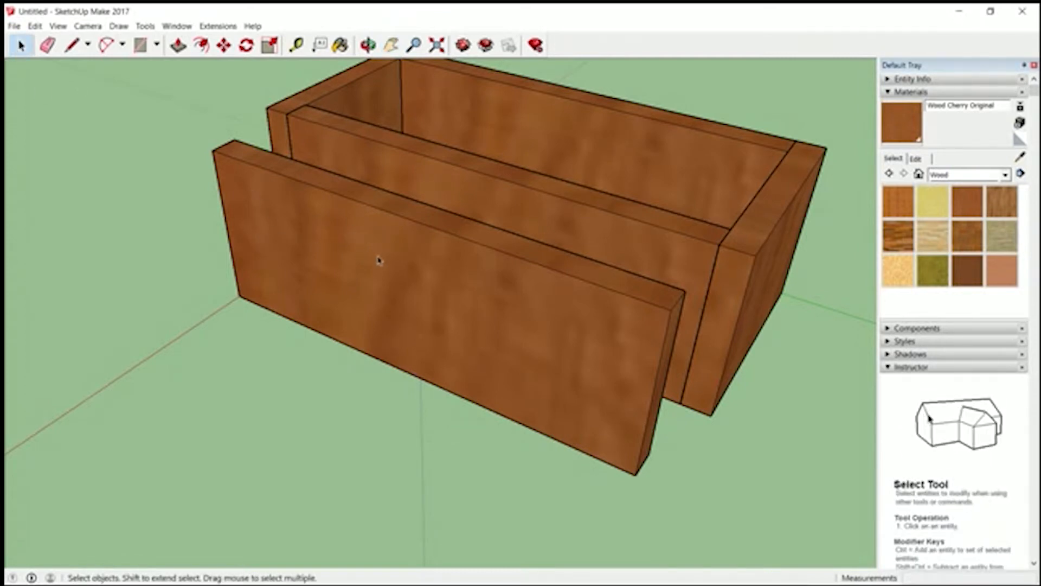
pyautogui.rightClick(378, 260)
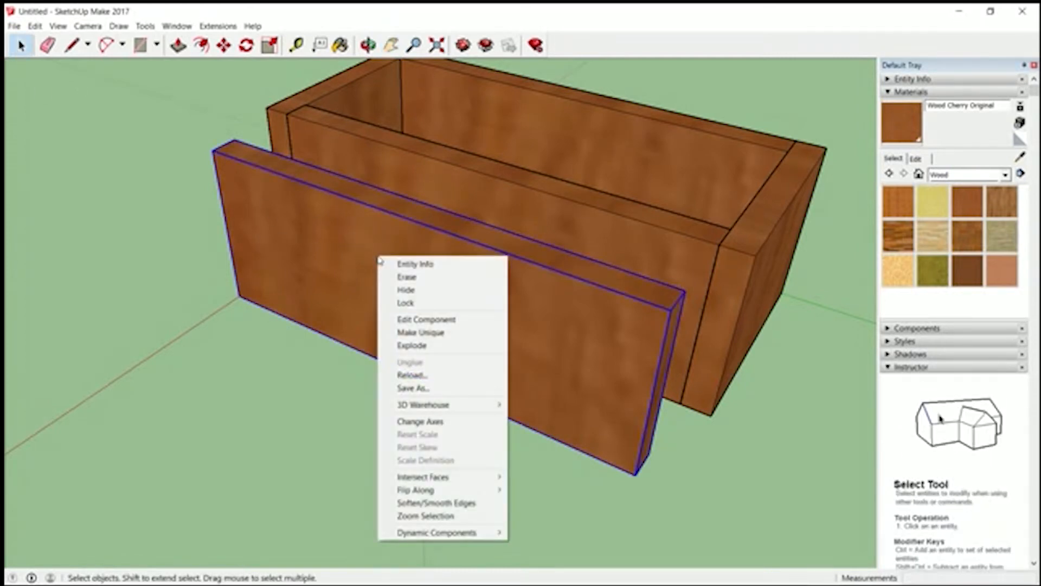
pyautogui.click(435, 332)
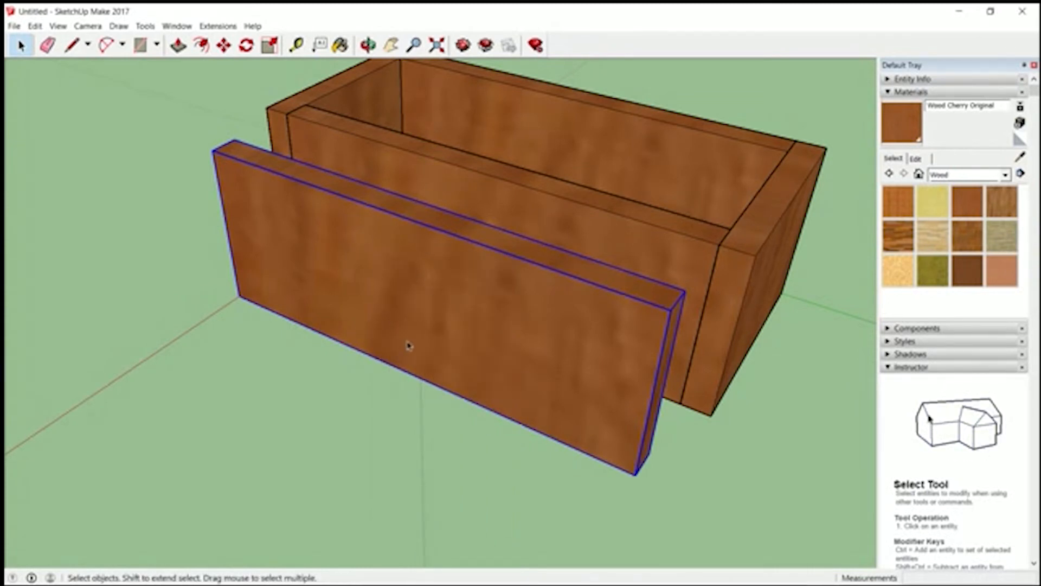
pyautogui.doubleClick(421, 277)
pyautogui.press('p')
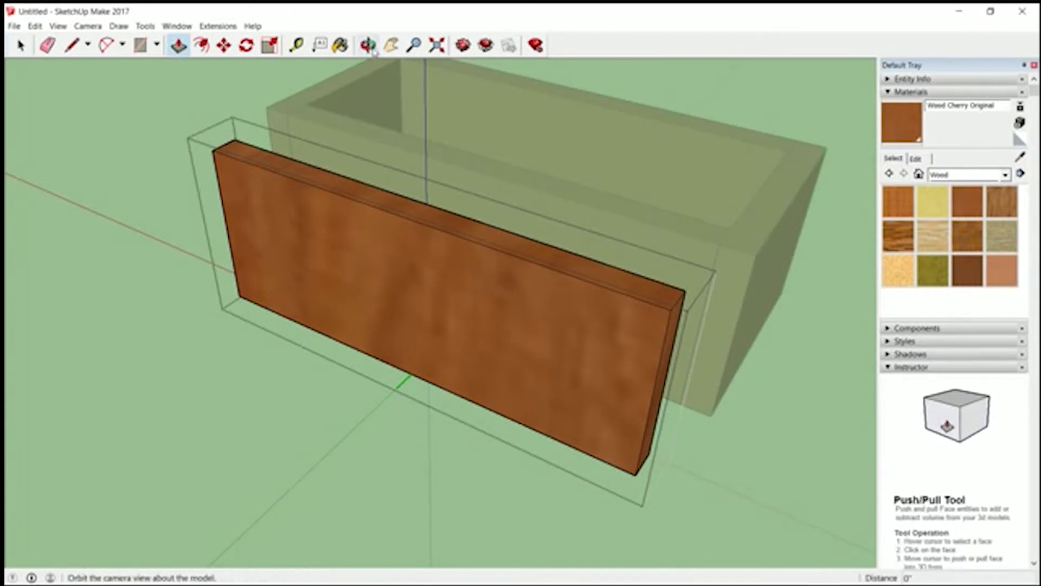
pyautogui.click(21, 45)
pyautogui.click(108, 103)
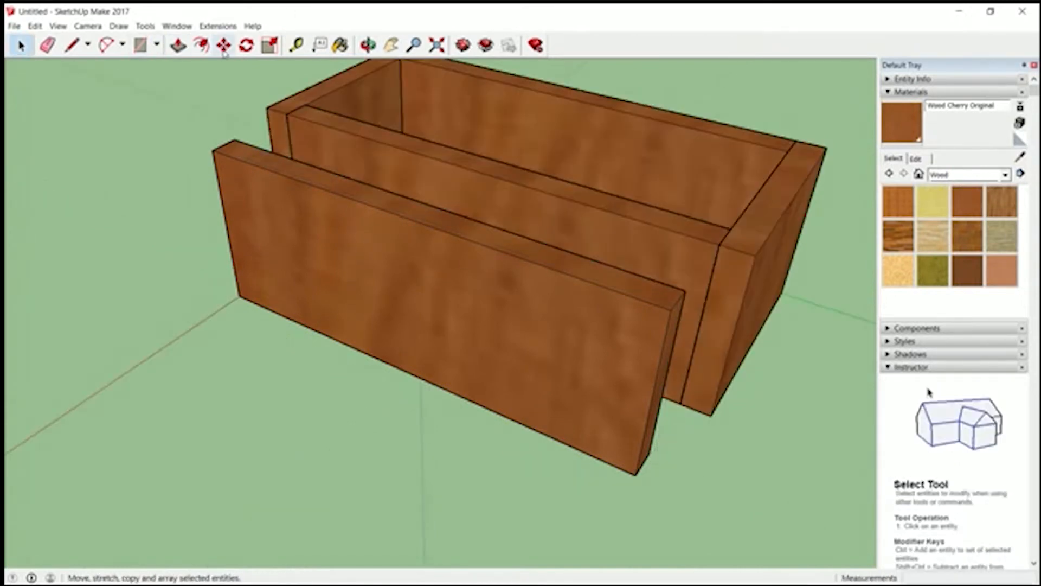
pyautogui.click(224, 47)
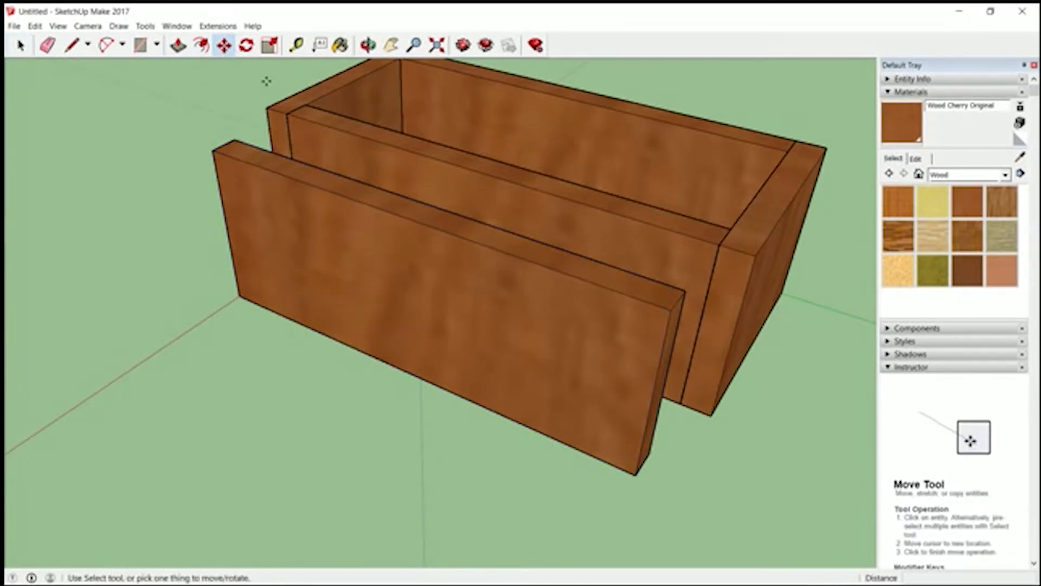
# - Measure the box's inside width along the end panel between the two long panels, and the loose panel's height
pyautogui.click(296, 46)
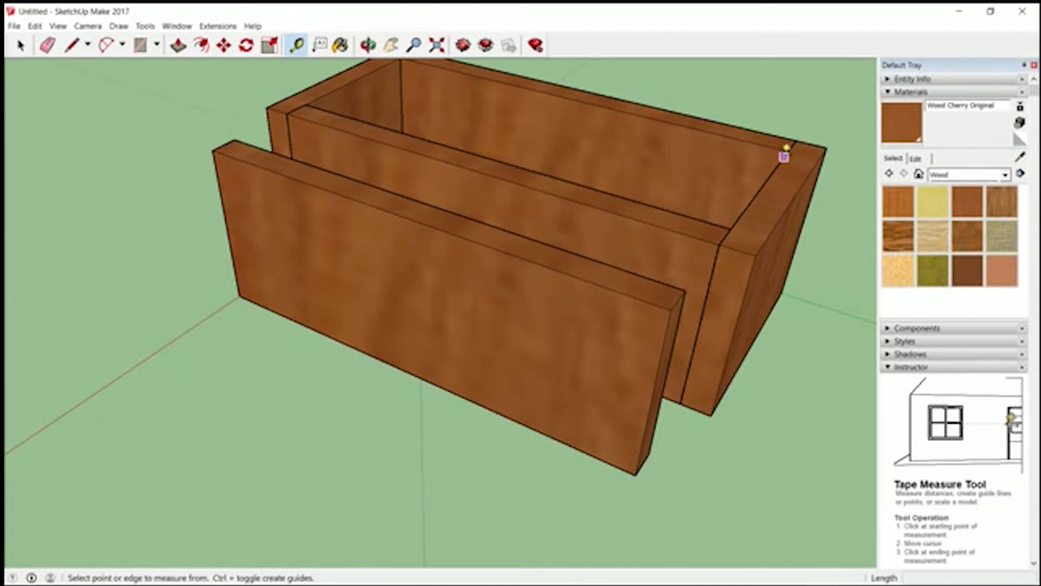
pyautogui.click(786, 151)
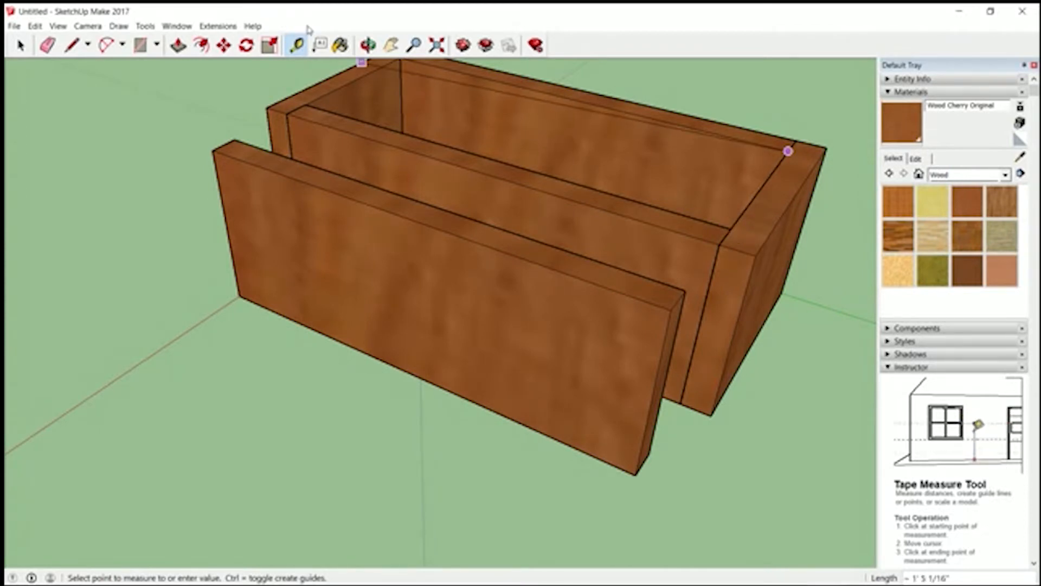
pyautogui.press('Escape')
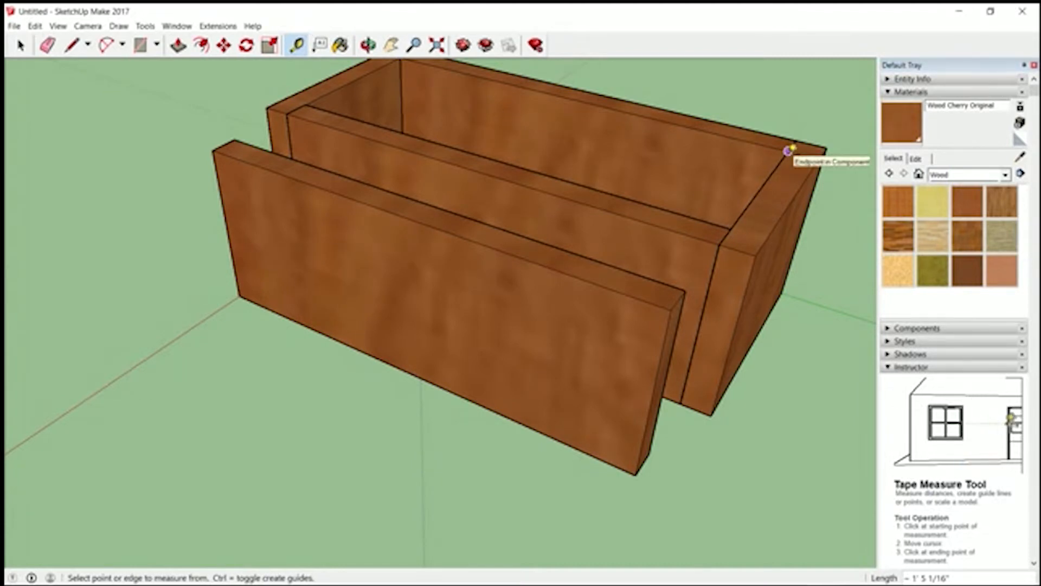
pyautogui.click(788, 151)
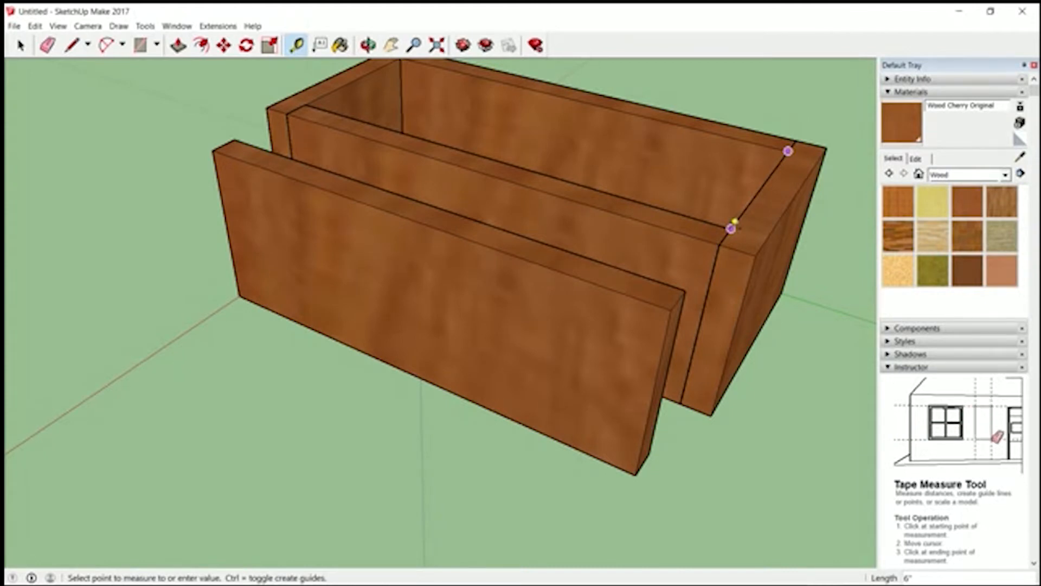
pyautogui.click(731, 228)
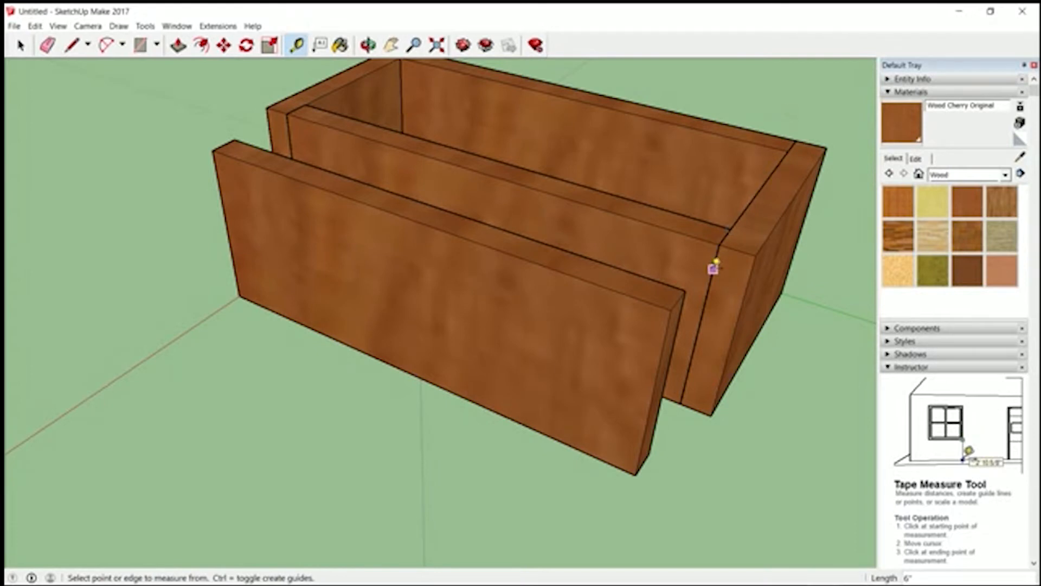
pyautogui.click(670, 310)
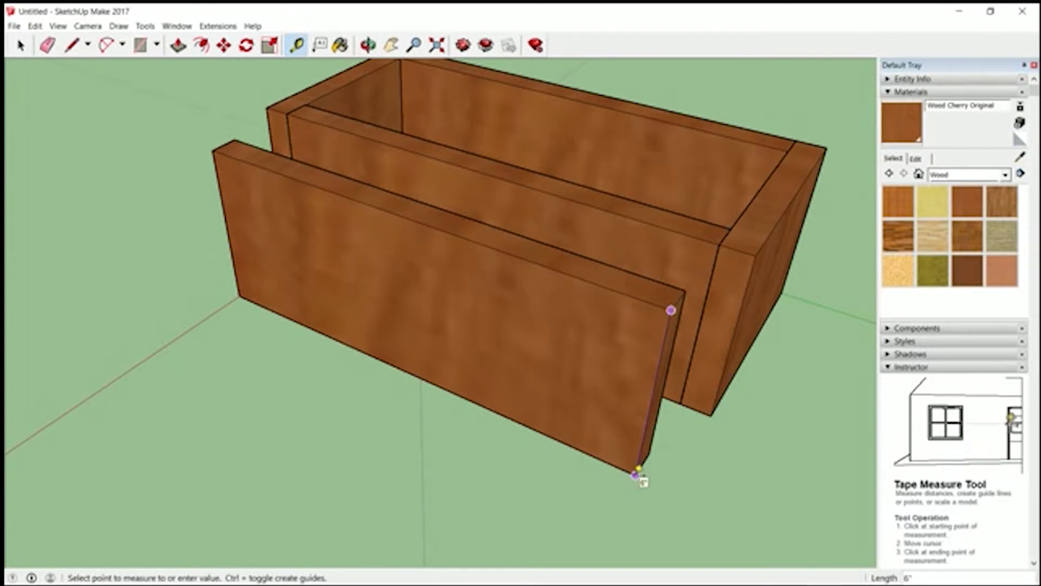
pyautogui.click(20, 46)
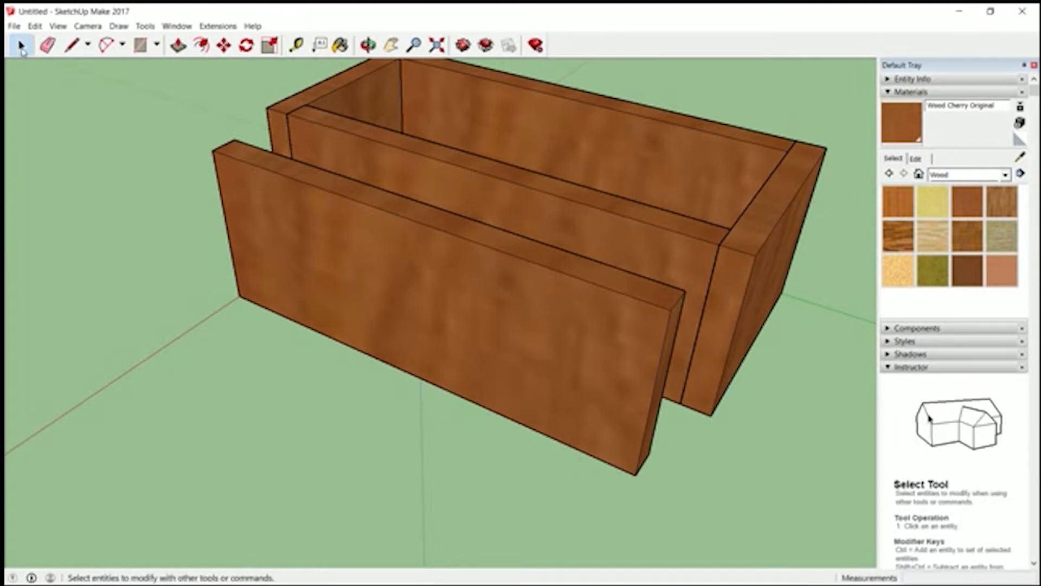
# - Thin the loose panel by pushing its large outer face inward 1/2" inside the component, and finish editing it
pyautogui.doubleClick(430, 288)
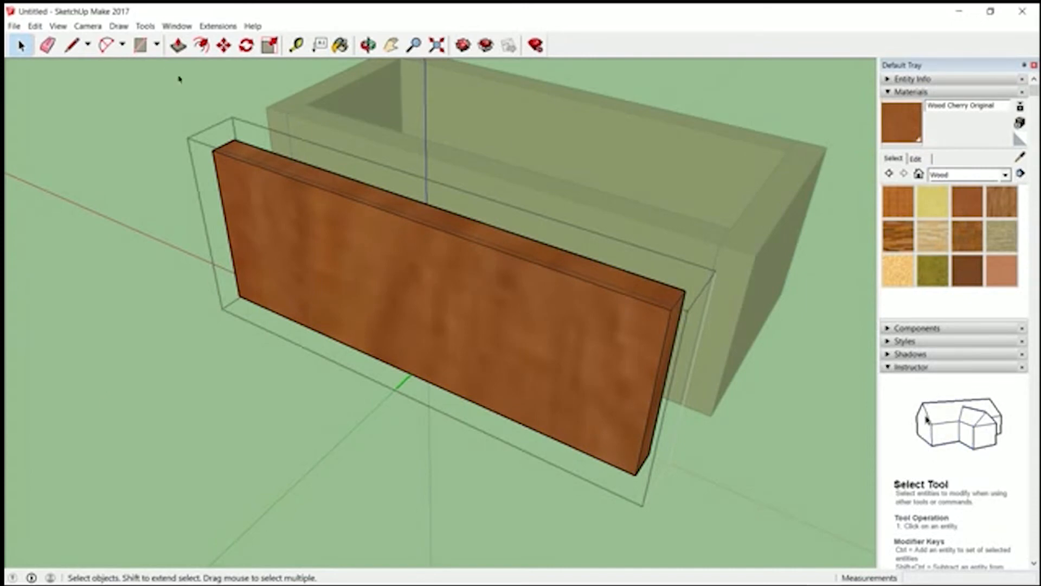
pyautogui.click(178, 46)
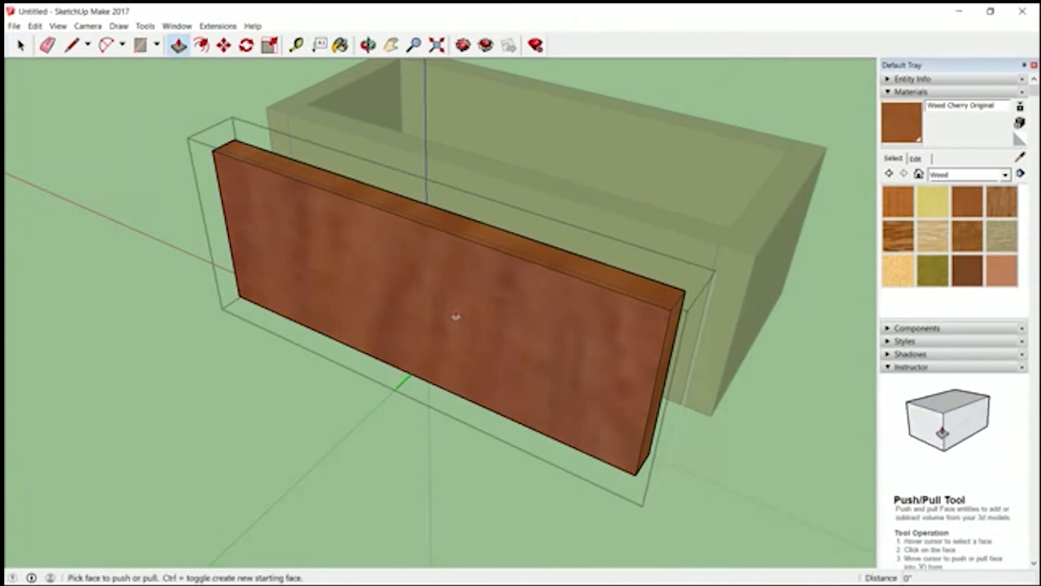
pyautogui.click(437, 306)
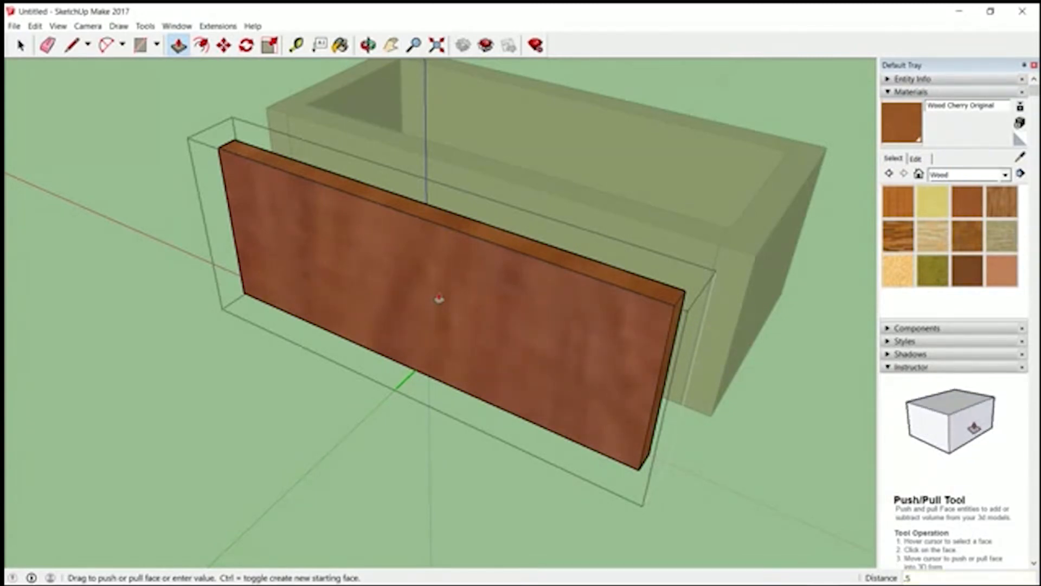
pyautogui.press('Return')
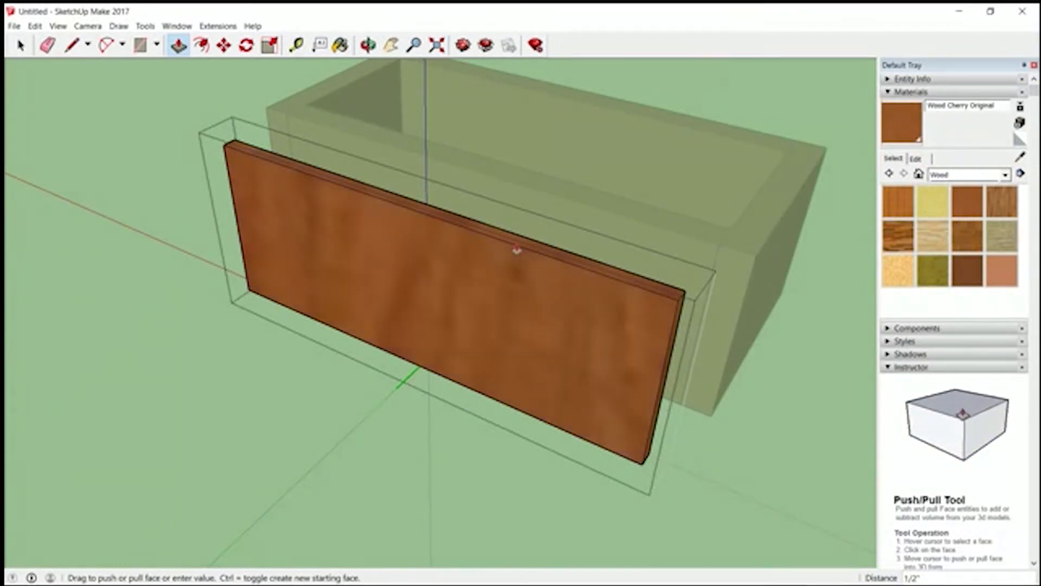
pyautogui.press('Escape')
pyautogui.press('space')
pyautogui.press('Escape')
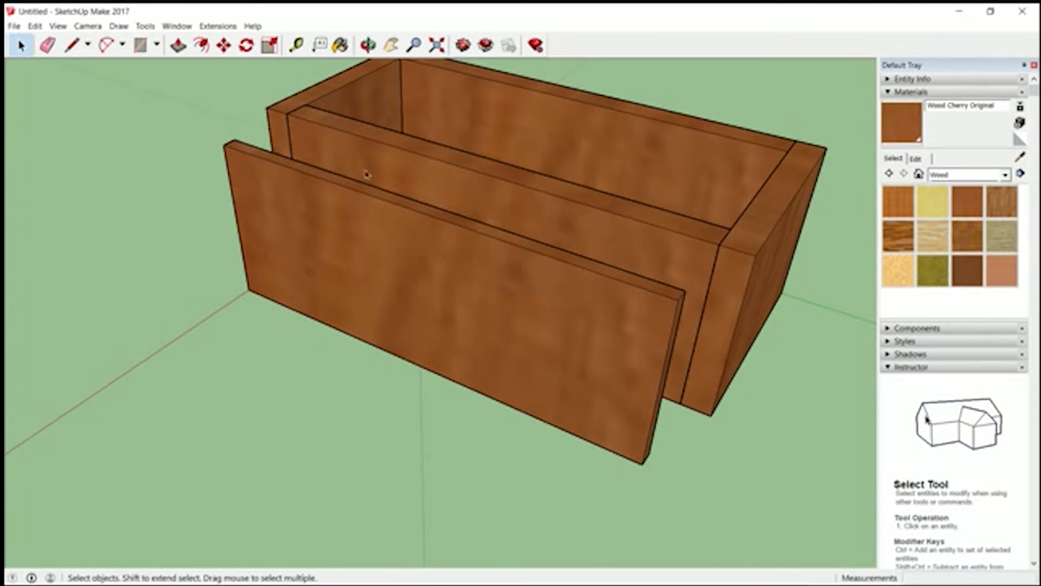
# - Rotate the thinned panel about its end face so that it lies flat, parallel to the ground
pyautogui.click(225, 47)
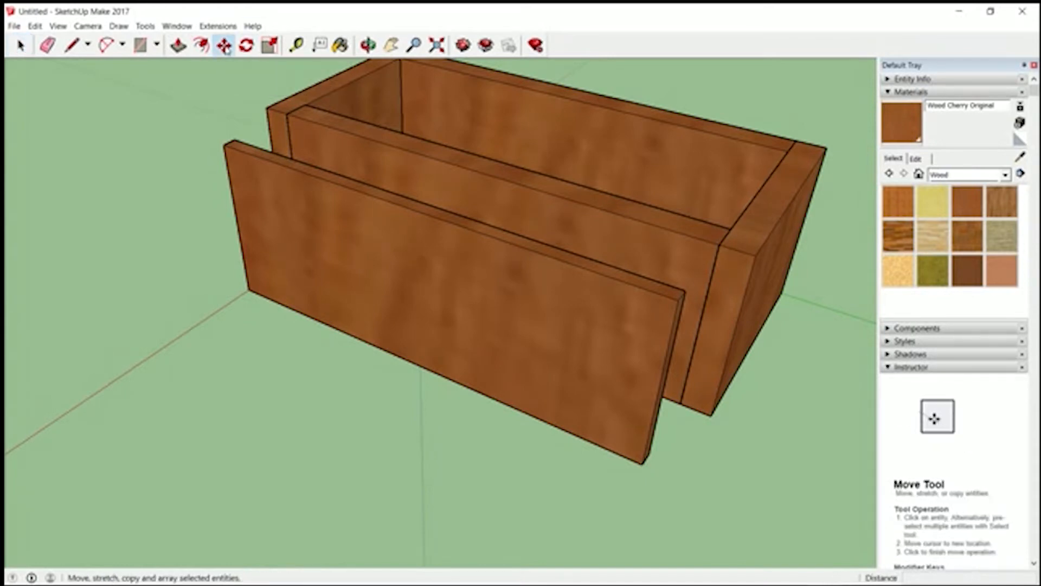
pyautogui.click(368, 46)
pyautogui.moveTo(567, 288); pyautogui.dragTo(398, 179)
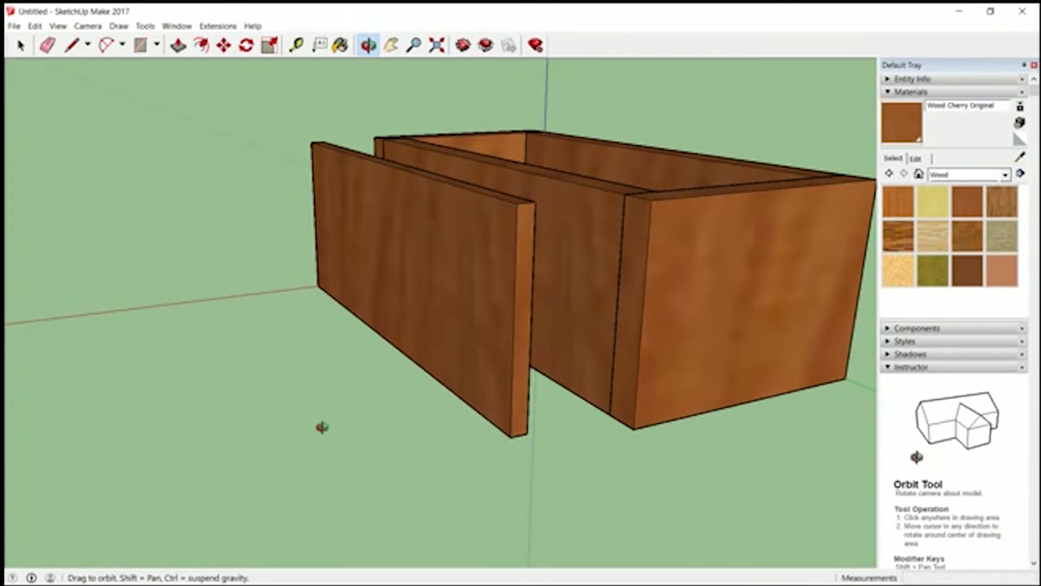
pyautogui.click(225, 48)
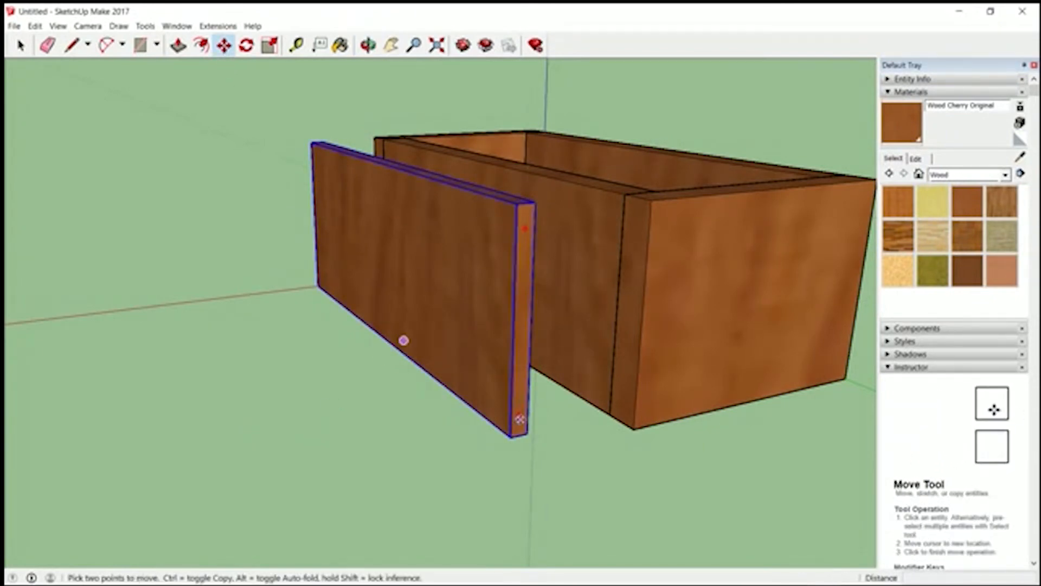
pyautogui.moveTo(524, 230)
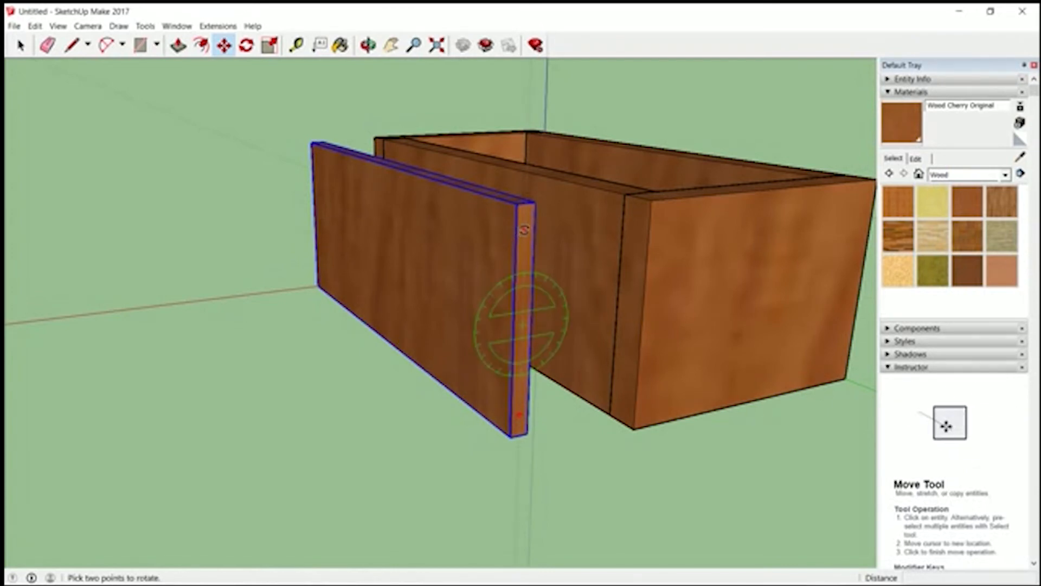
pyautogui.click(524, 231)
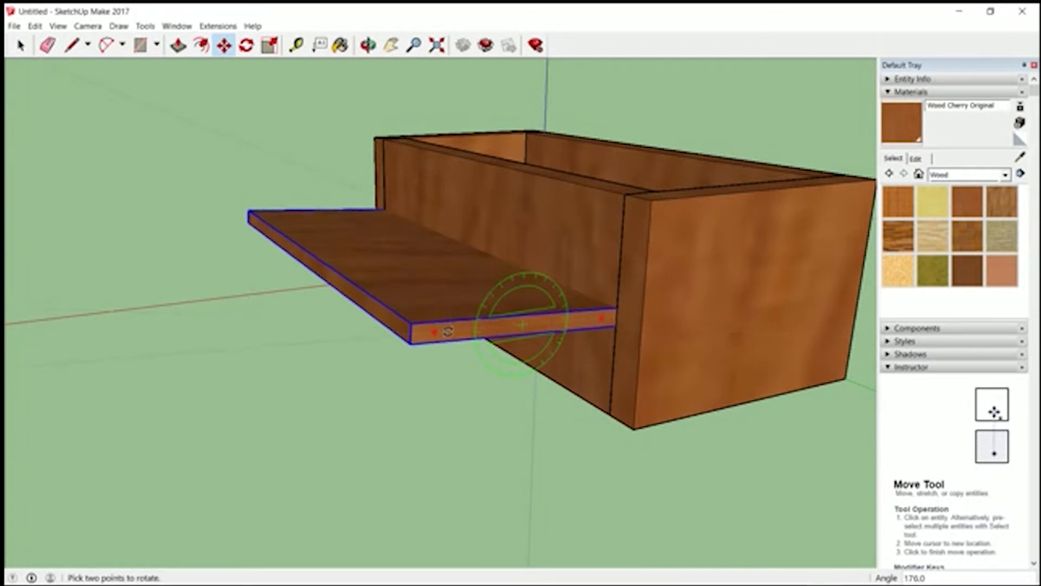
pyautogui.click(448, 339)
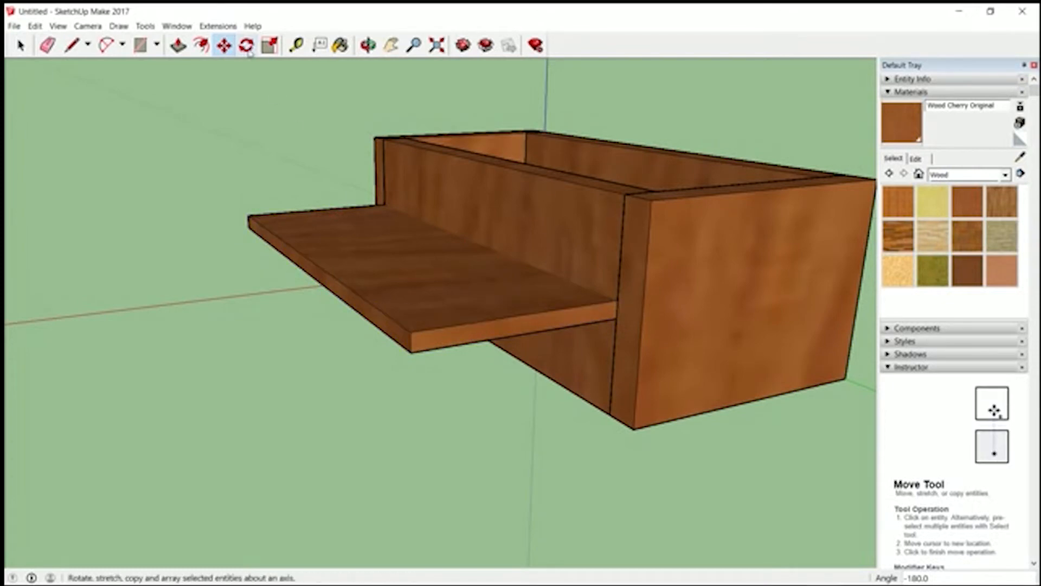
# - Lower the flat panel about 3 9/16" along the blue axis and move it by its corner into the box's bottom opening
pyautogui.click(224, 46)
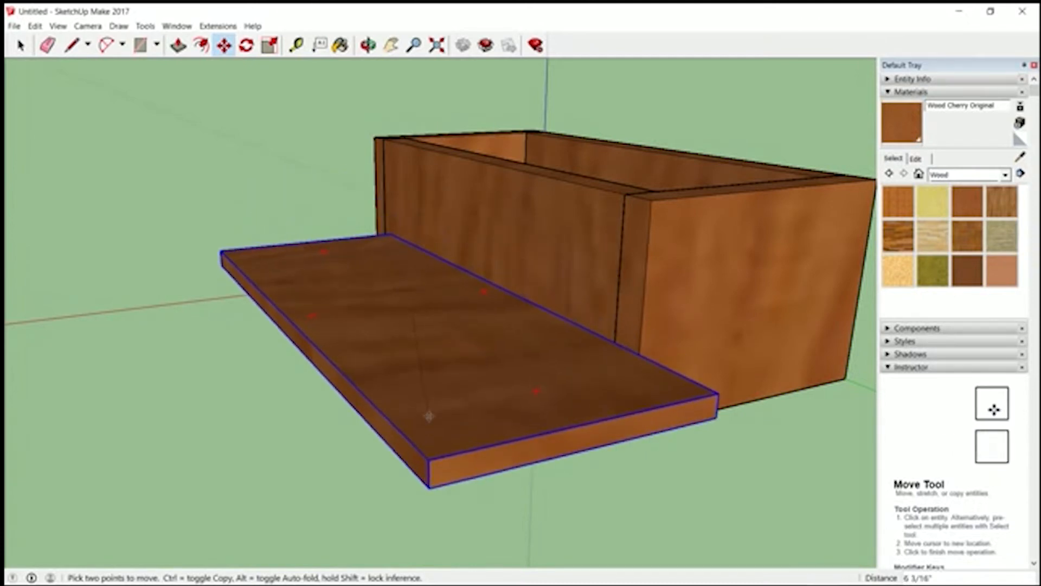
pyautogui.click(408, 439)
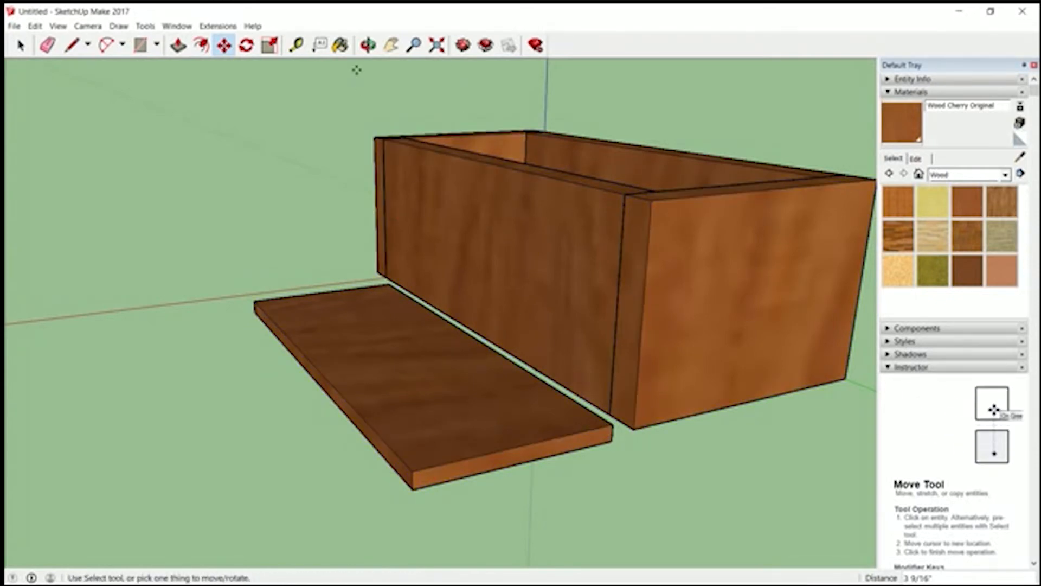
pyautogui.click(368, 45)
pyautogui.moveTo(587, 448); pyautogui.dragTo(318, 211)
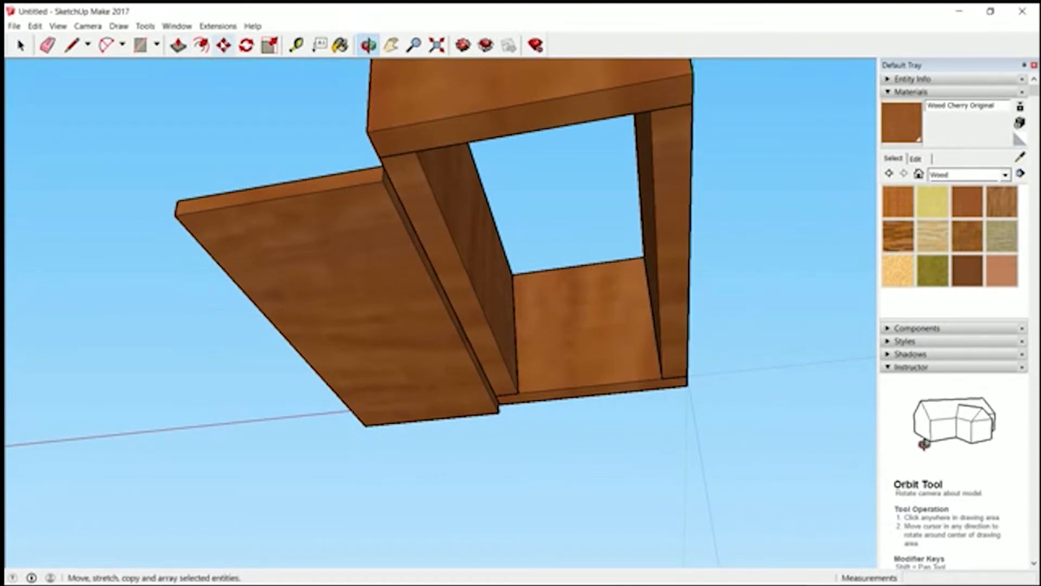
pyautogui.click(224, 45)
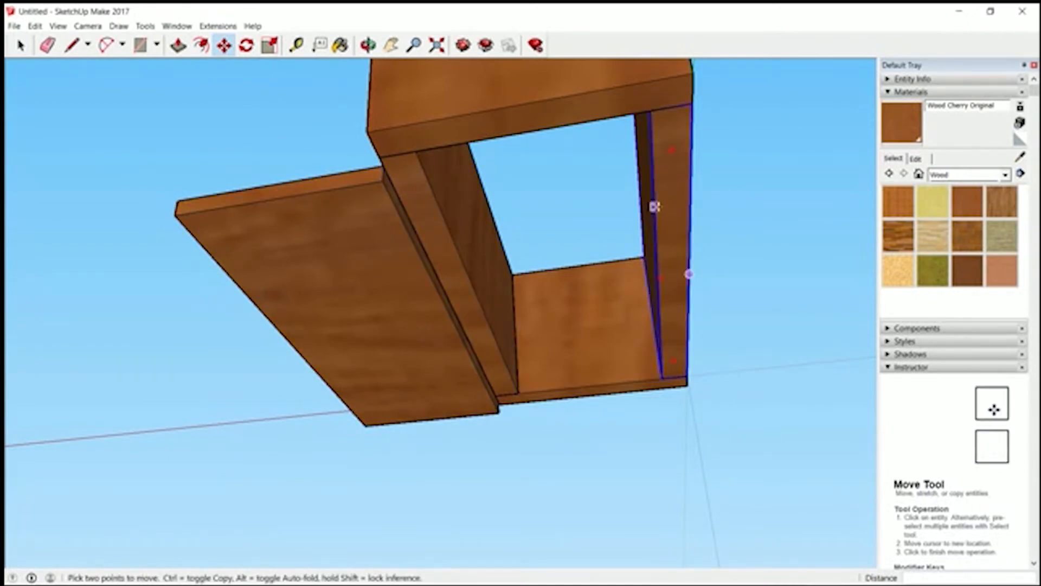
pyautogui.click(384, 169)
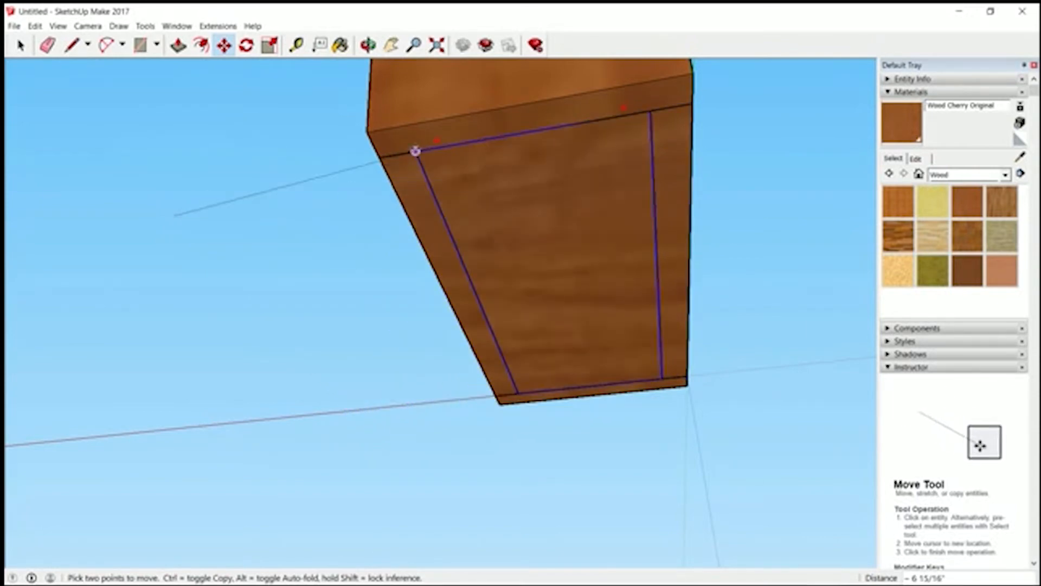
pyautogui.click(415, 151)
# - Place a guide 2" in from the midpoint of one short edge on top of the near end panel
pyautogui.press('o')
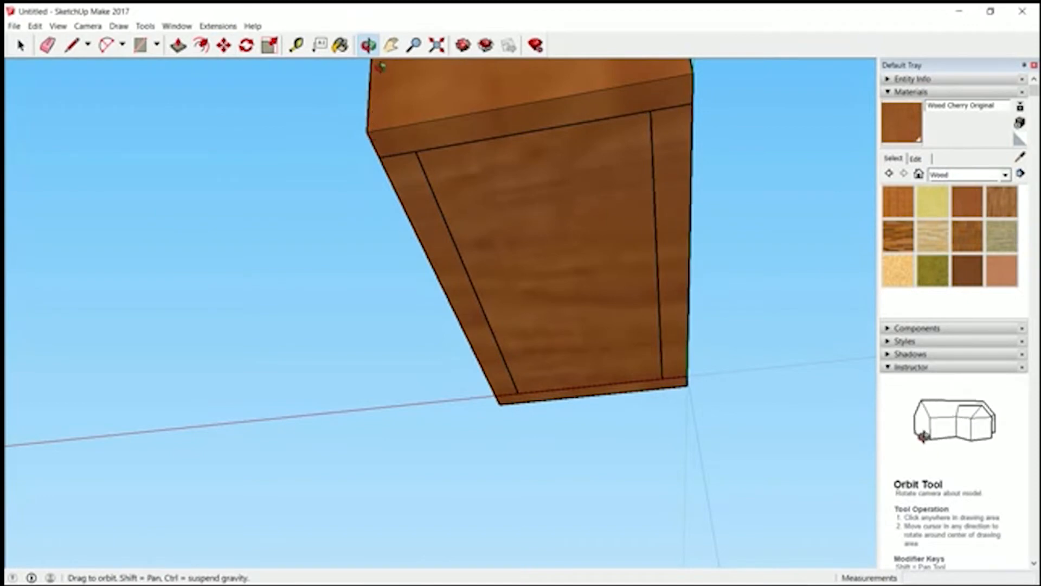
pyautogui.moveTo(369, 60); pyautogui.dragTo(369, 540)
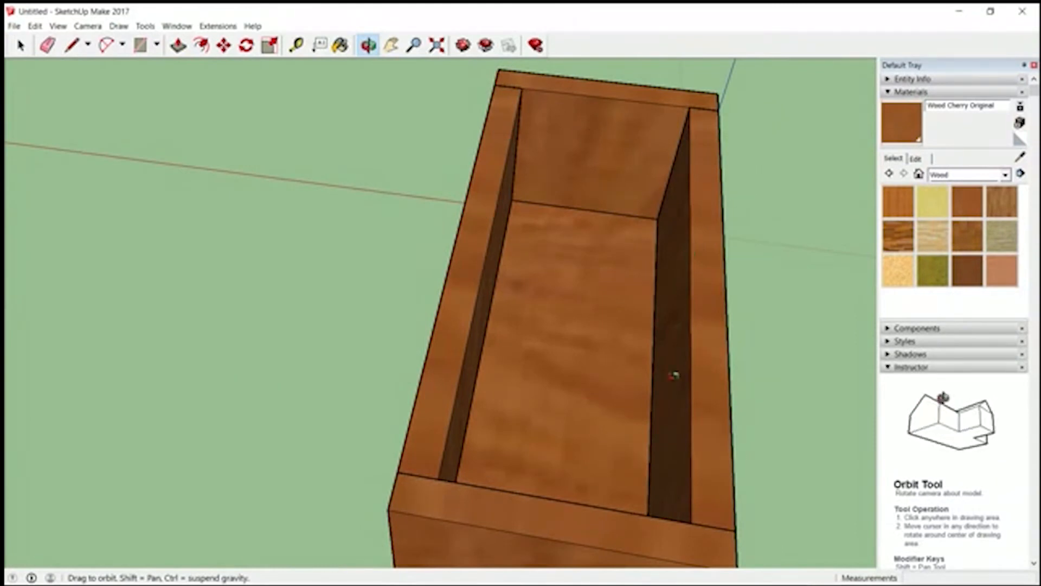
pyautogui.moveTo(458, 306); pyautogui.dragTo(510, 401)
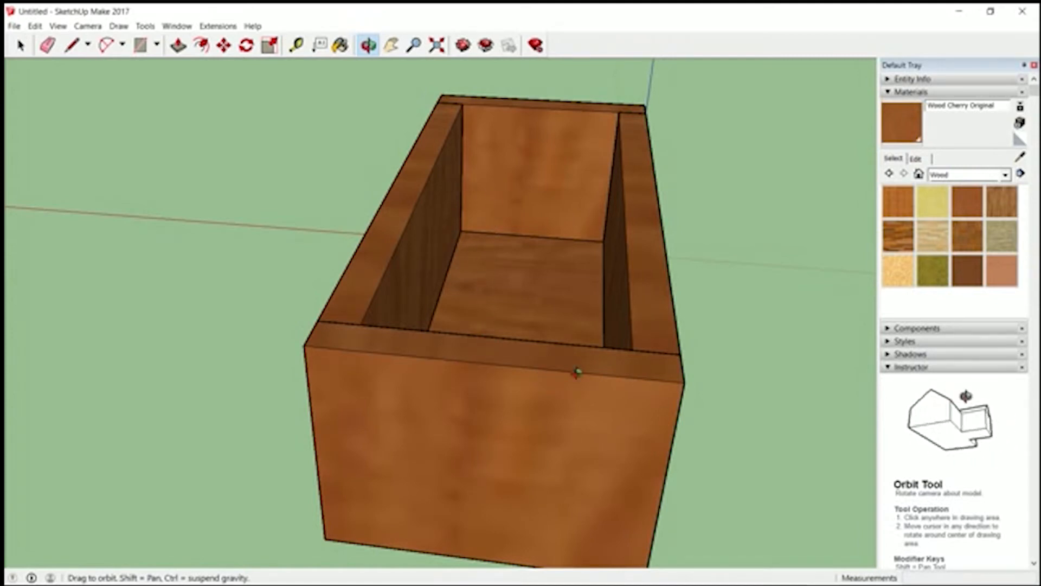
pyautogui.click(140, 45)
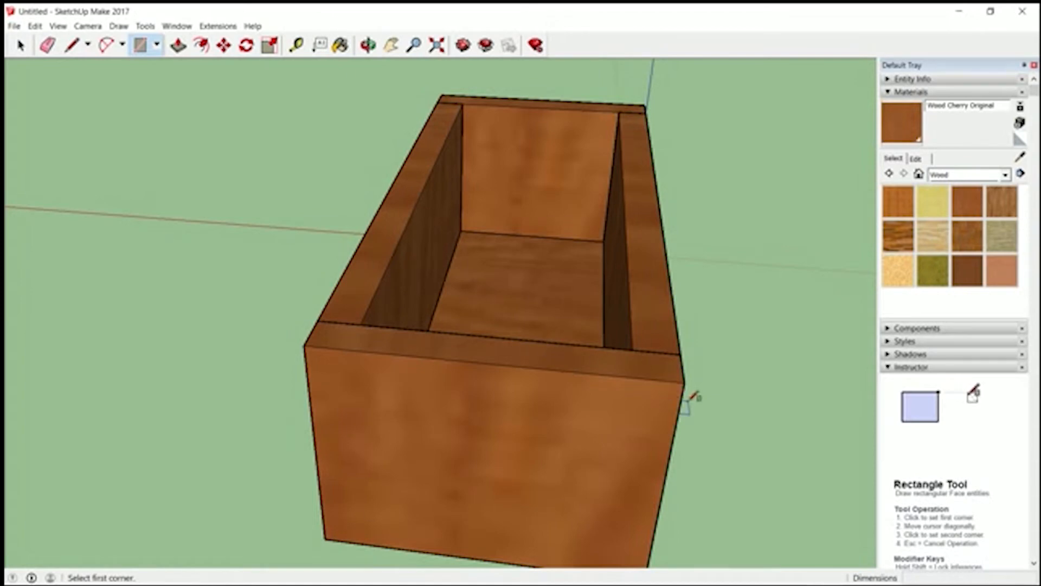
pyautogui.click(297, 46)
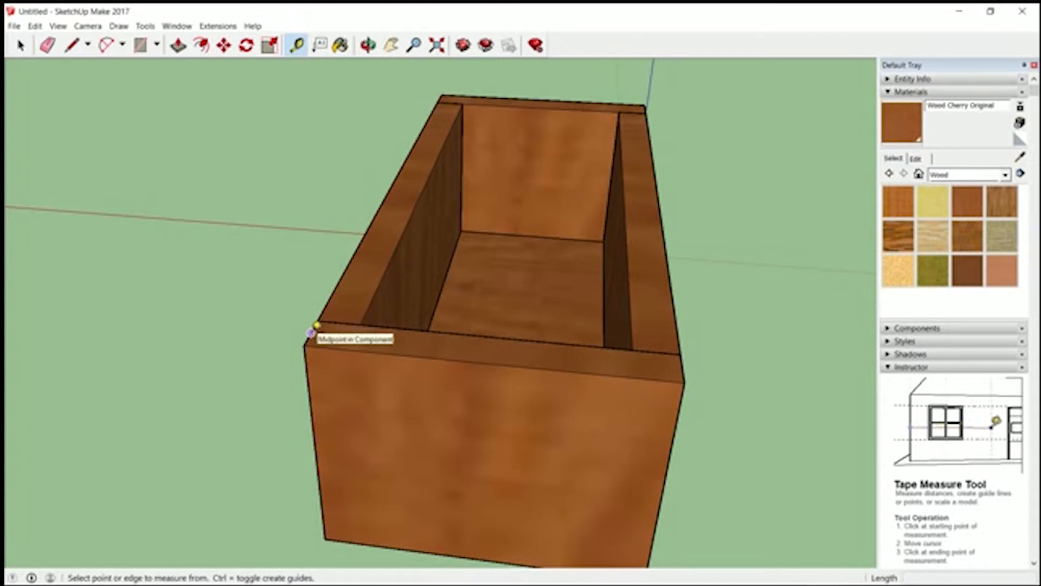
pyautogui.click(311, 331)
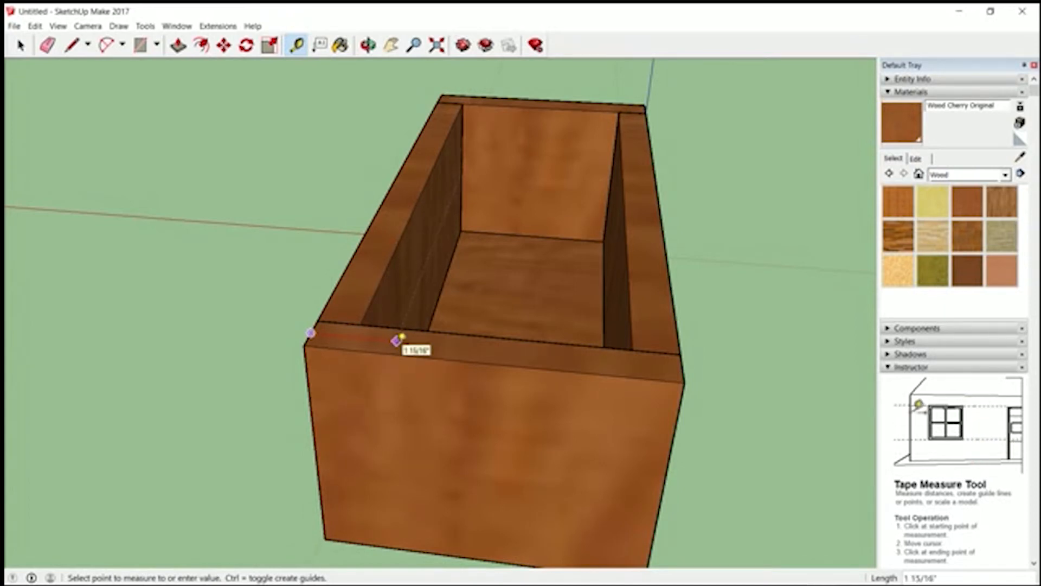
pyautogui.write('2')
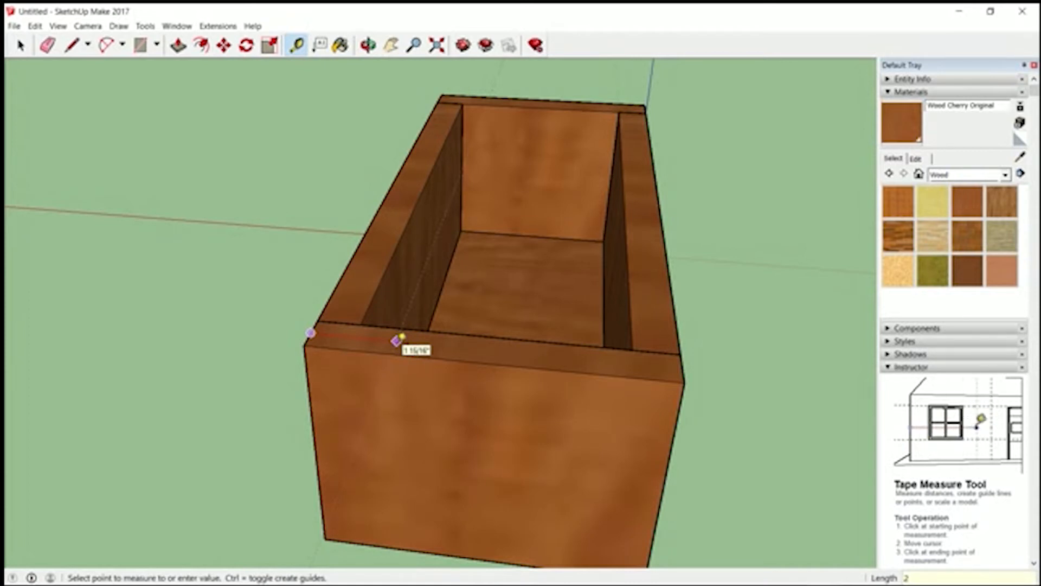
pyautogui.press('Return')
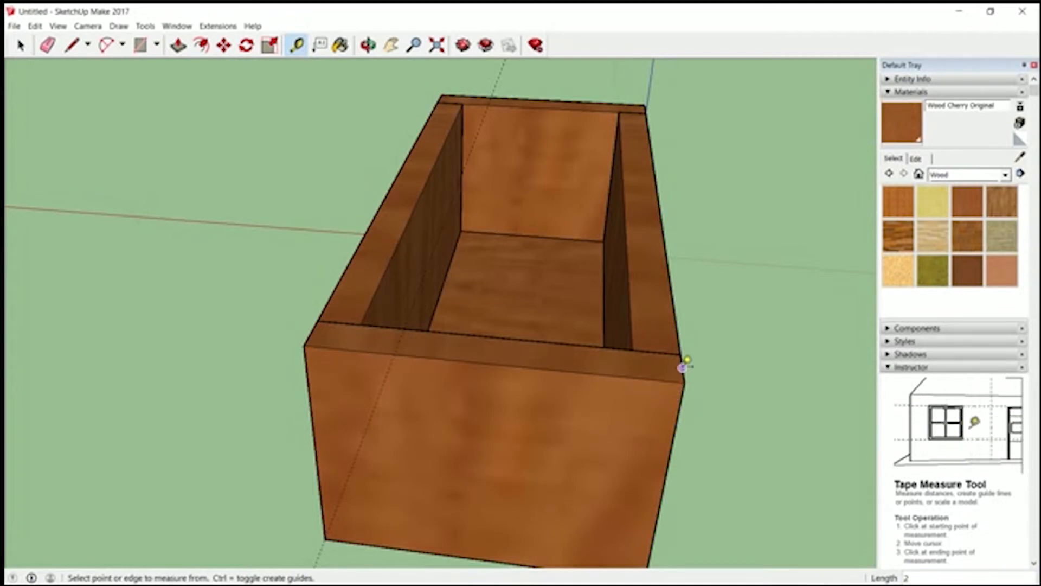
# - Place a second guide 2" in from the opposite short edge of the end panel's top, and measure between the two guides
pyautogui.click(682, 368)
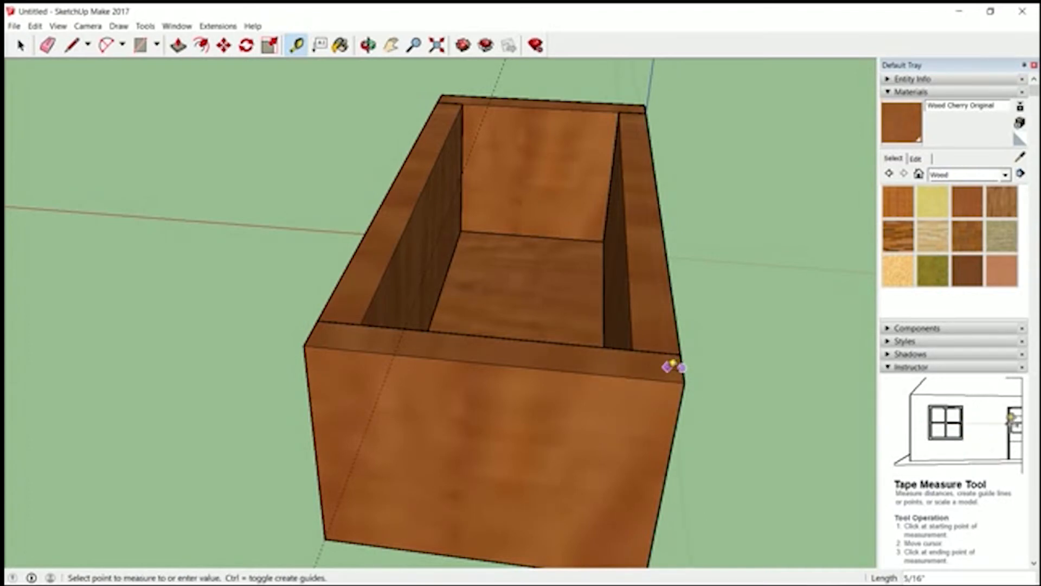
pyautogui.write('2')
pyautogui.press('Return')
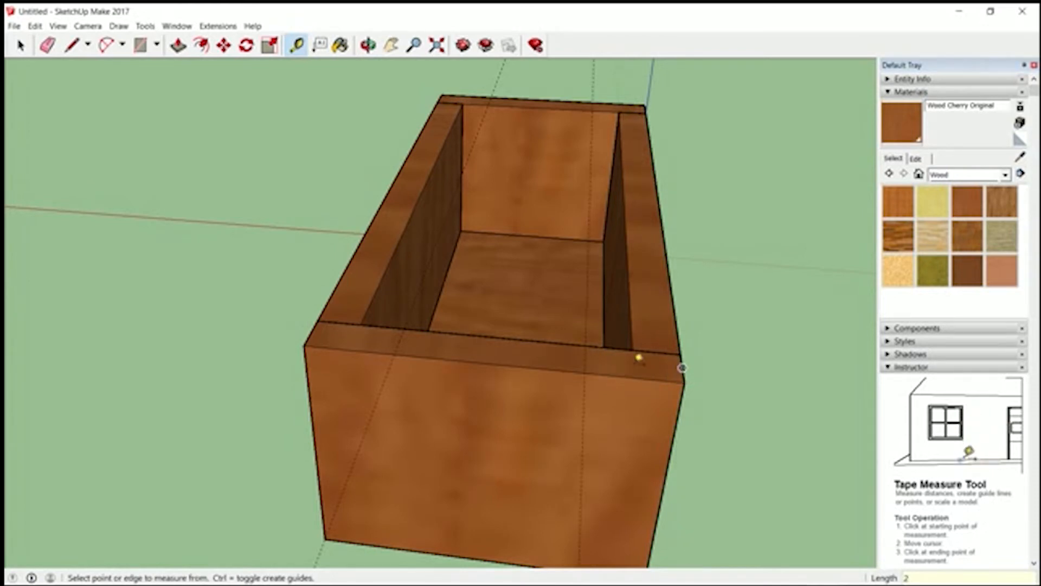
pyautogui.click(399, 340)
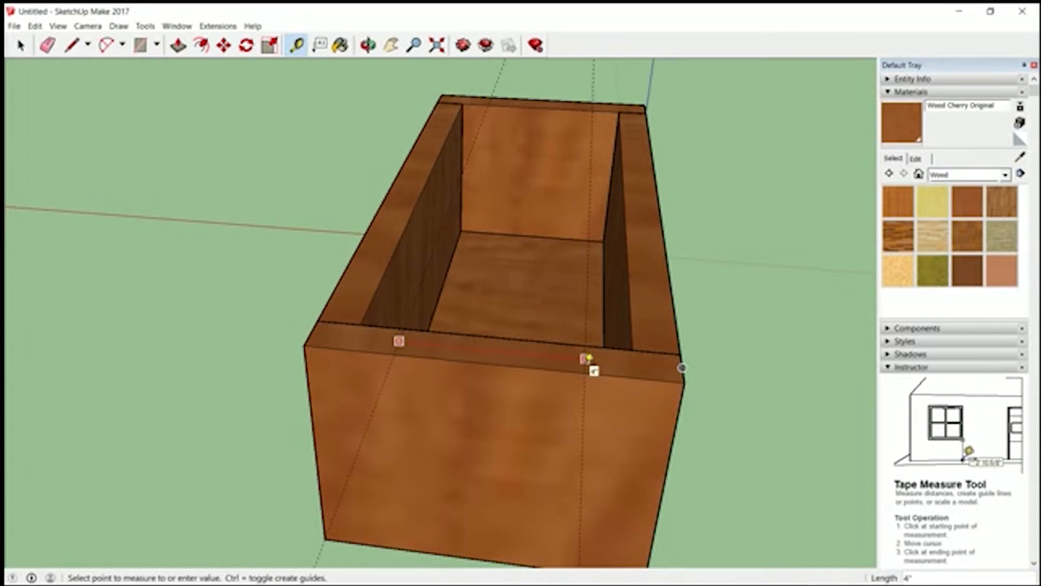
pyautogui.click(586, 358)
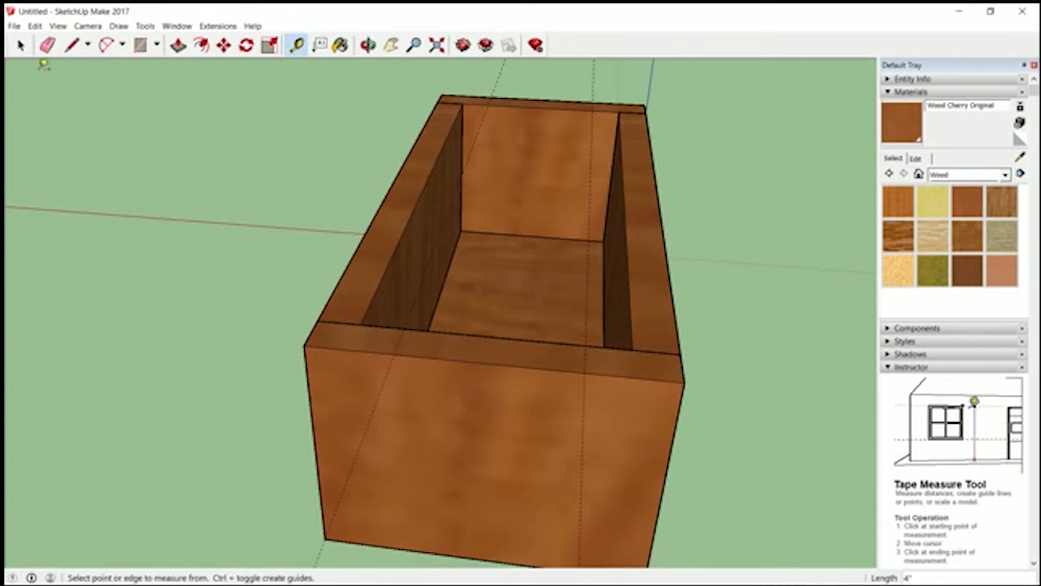
# - Open the near end panel for editing and draw a line across its top face at each guide
pyautogui.click(21, 45)
pyautogui.doubleClick(458, 422)
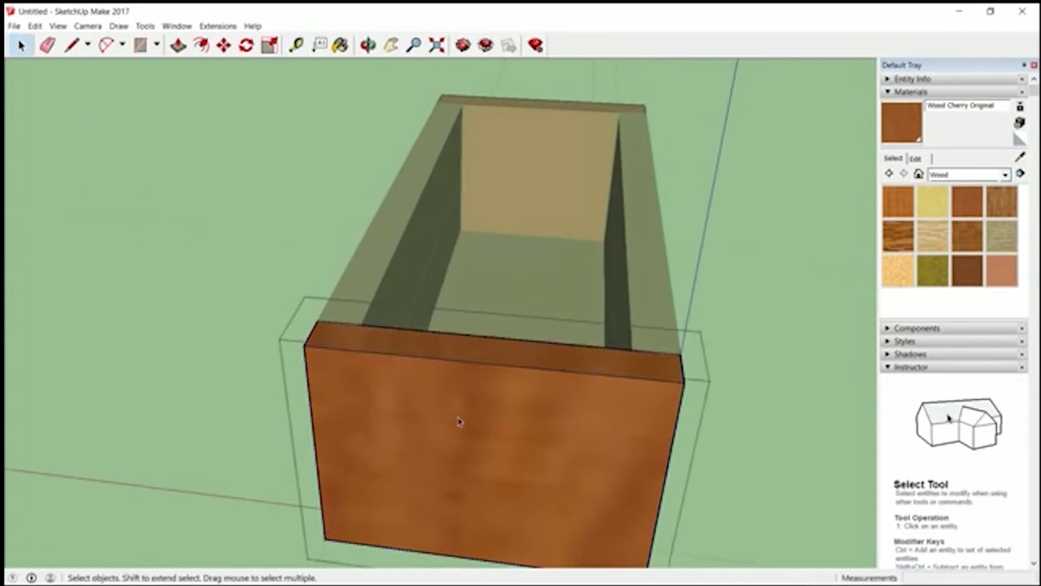
pyautogui.press('l')
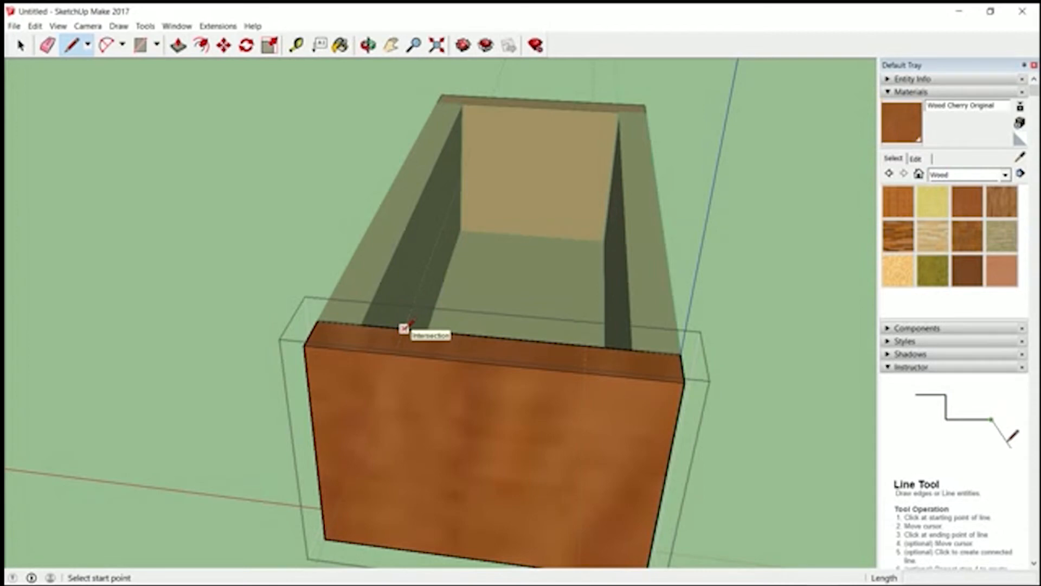
pyautogui.click(404, 327)
pyautogui.click(395, 354)
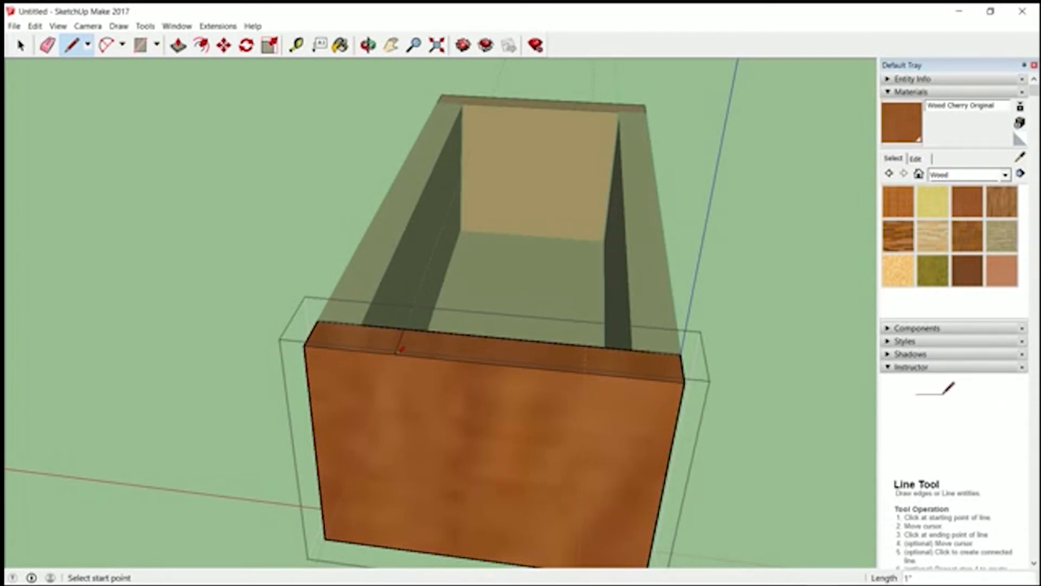
pyautogui.click(585, 344)
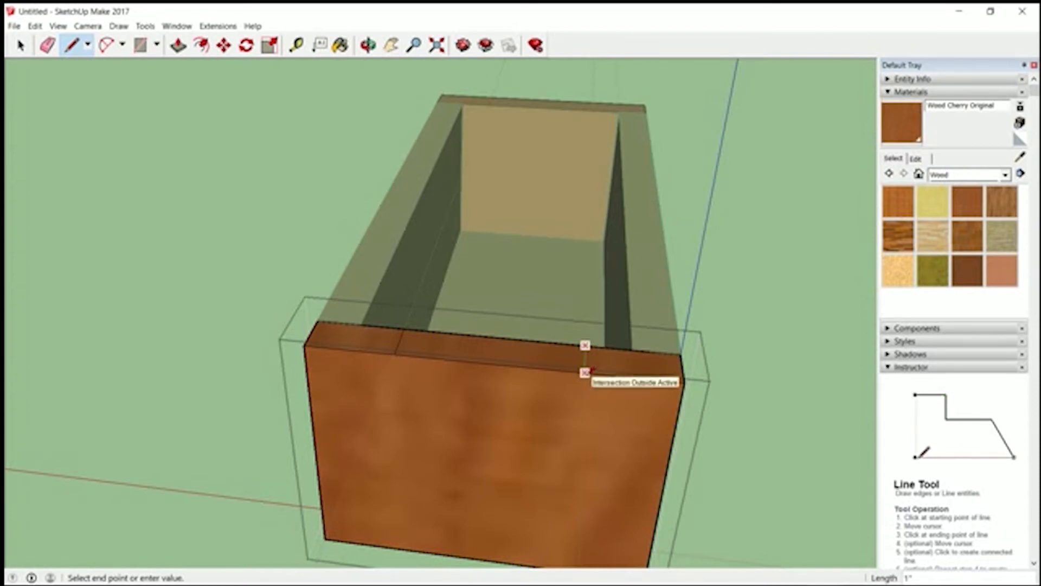
pyautogui.press('Escape')
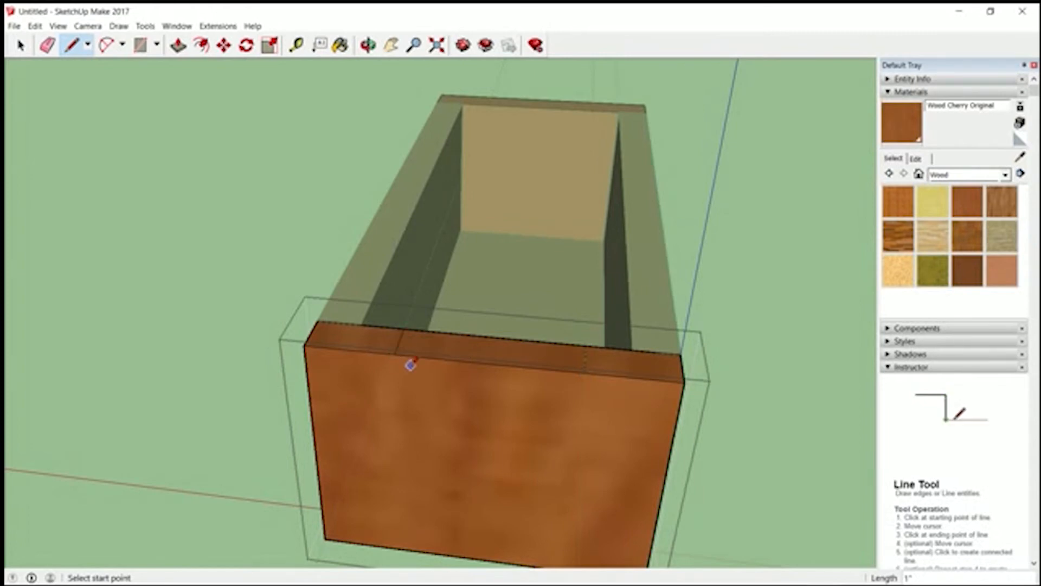
# - Pull the middle section of the near end panel's top face up 4" with Push/Pull
pyautogui.click(179, 46)
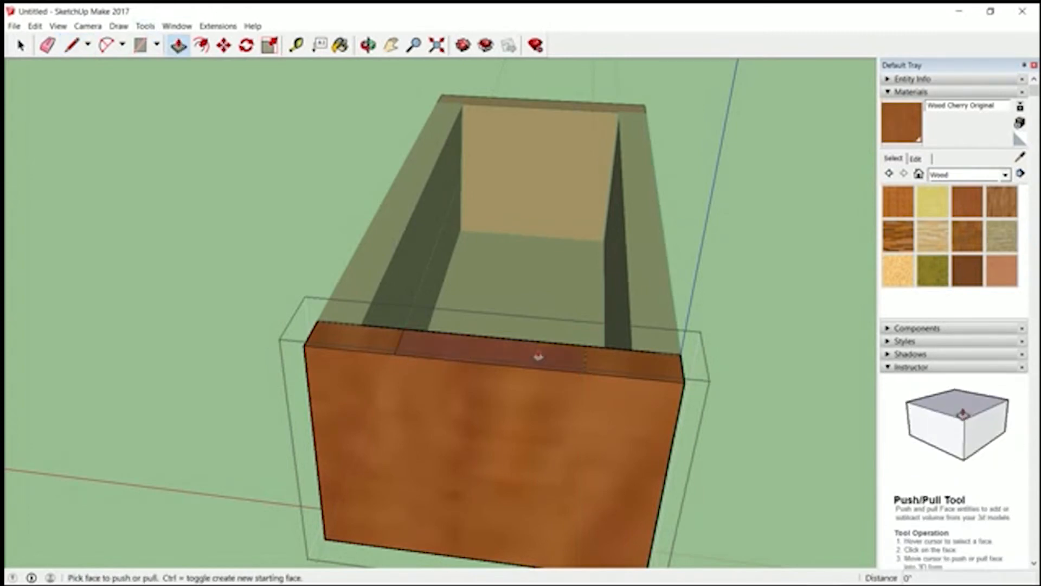
pyautogui.click(521, 355)
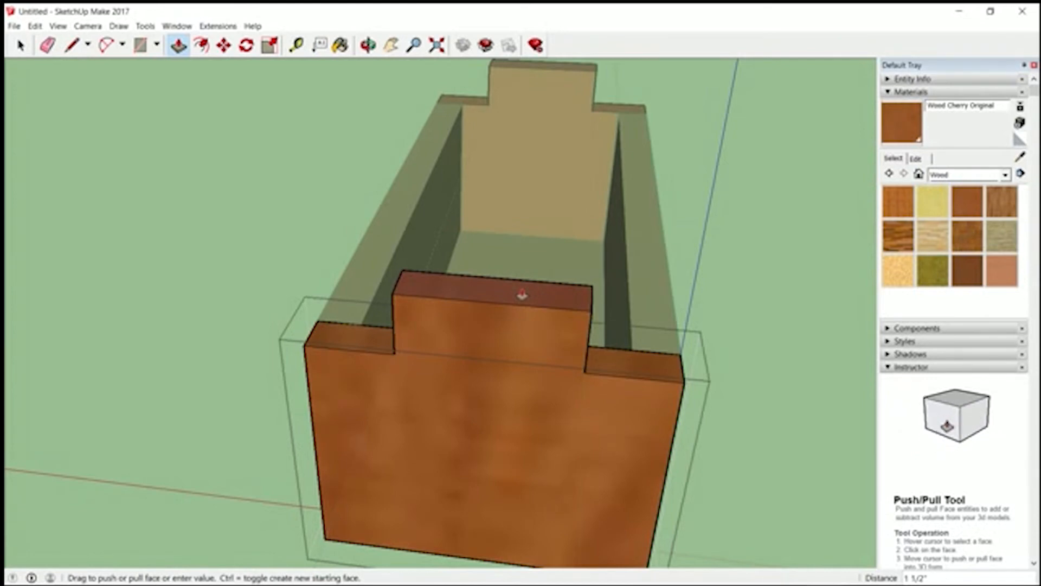
pyautogui.press('Return')
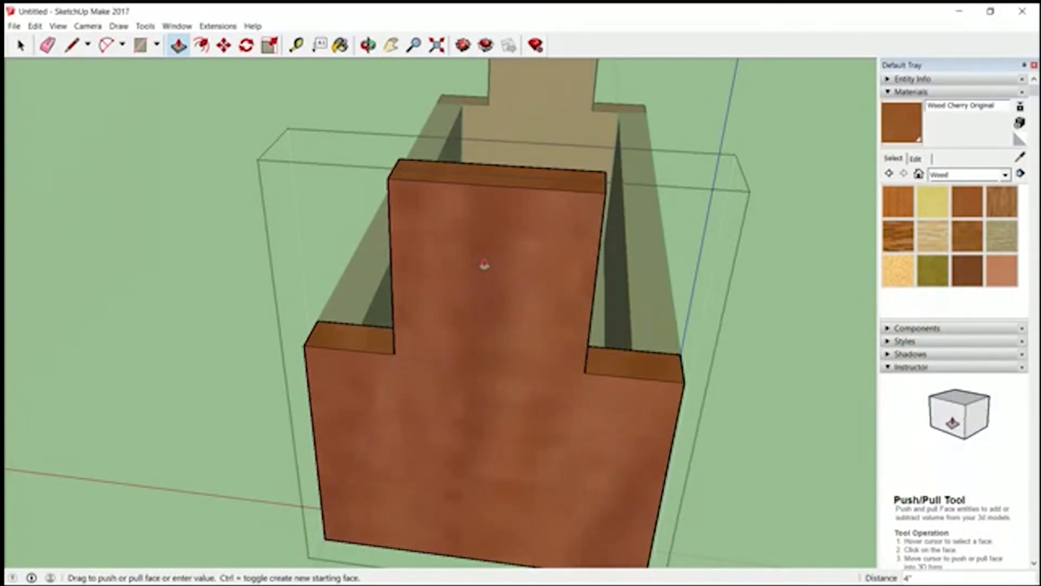
# - Place two horizontal guides on the raised section's front face, 1" and 2" below its top edge
pyautogui.click(297, 45)
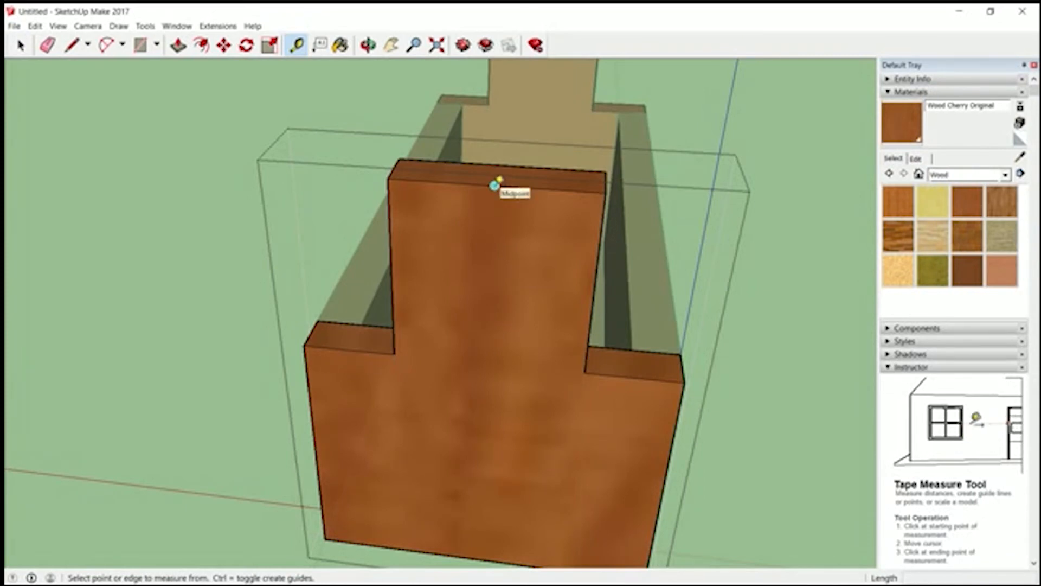
pyautogui.click(495, 184)
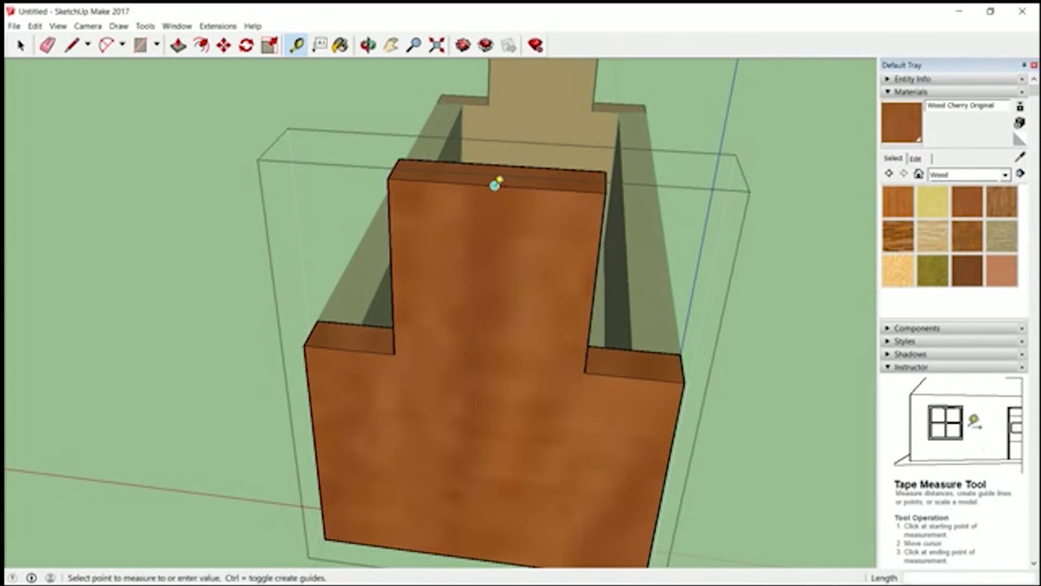
pyautogui.click(503, 223)
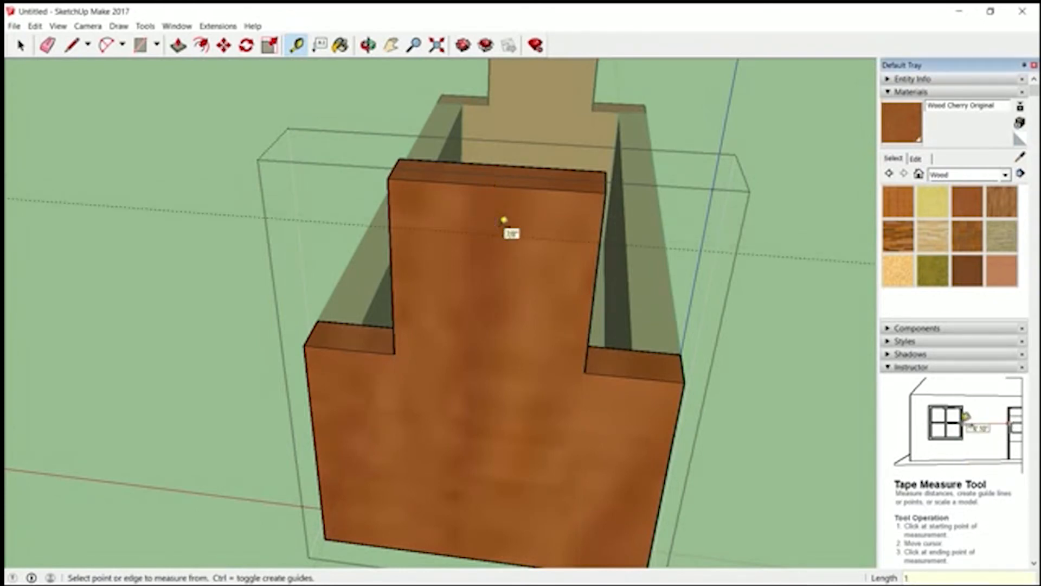
pyautogui.click(494, 185)
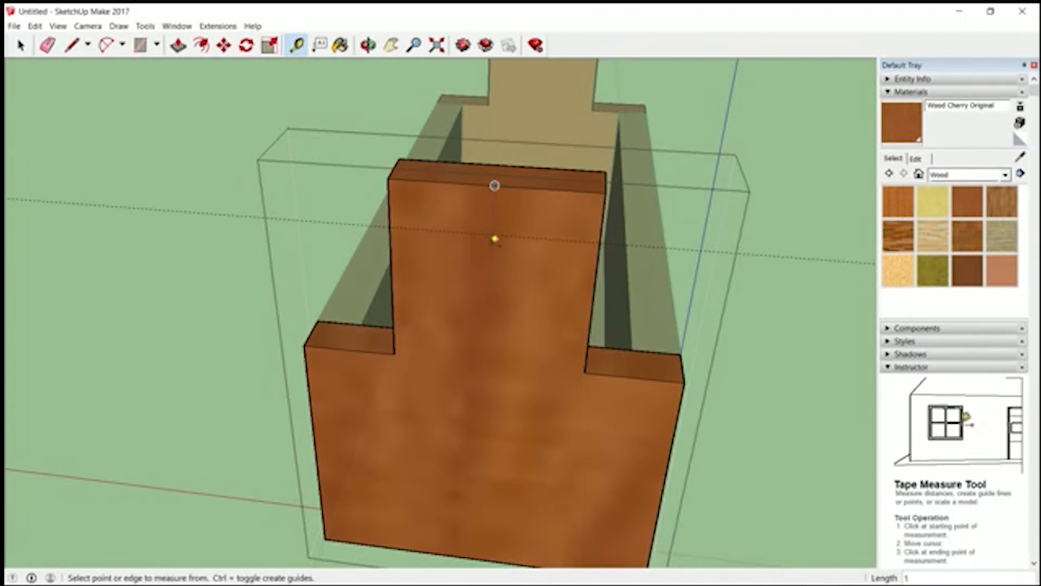
pyautogui.click(494, 186)
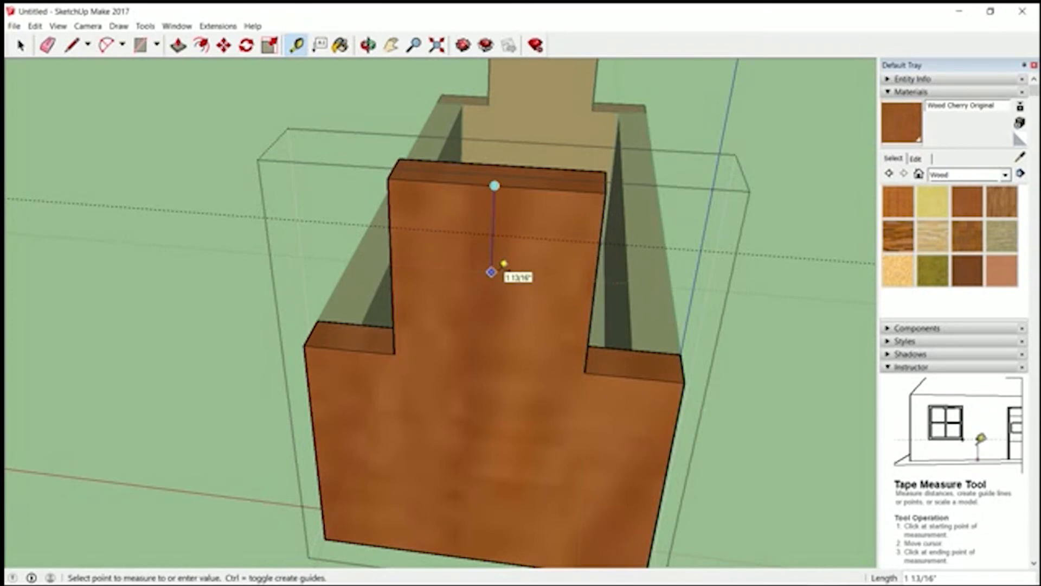
pyautogui.write('2')
pyautogui.press('Return')
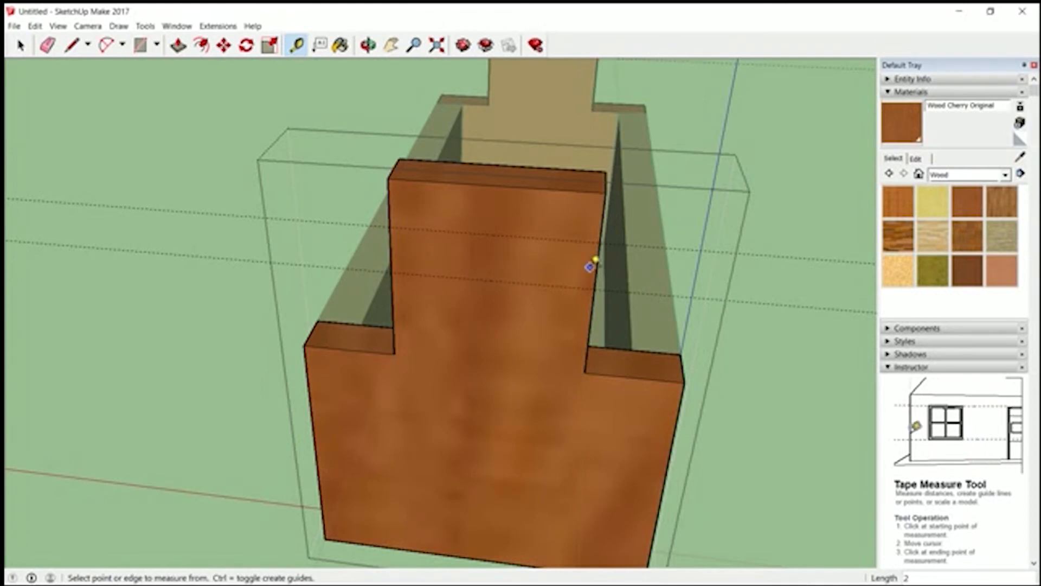
# - Place vertical guides 1.5" in from each side edge of the raised section's front face
pyautogui.click(595, 273)
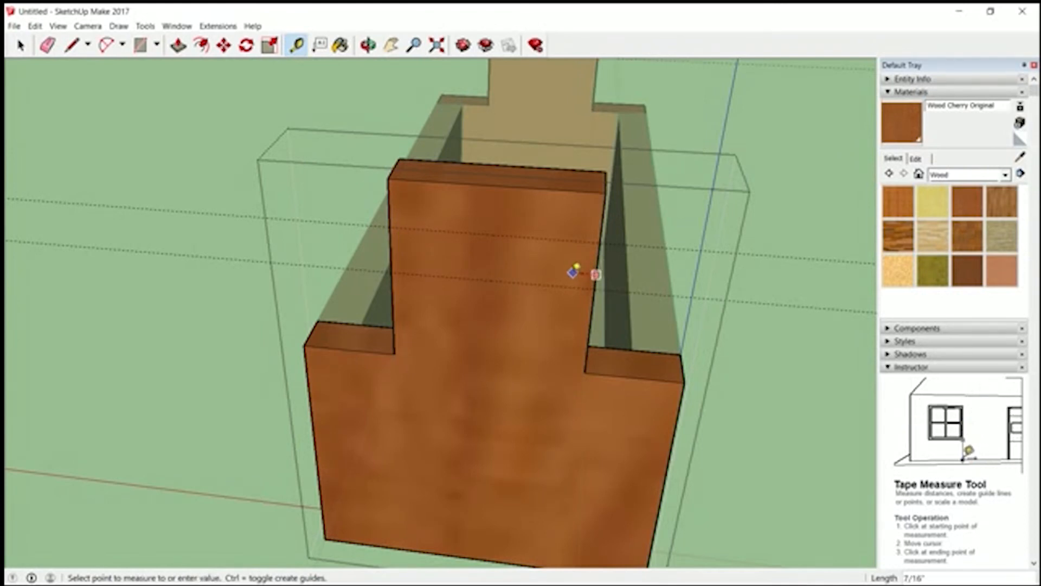
pyautogui.write('1.5')
pyautogui.press('Return')
pyautogui.click(391, 250)
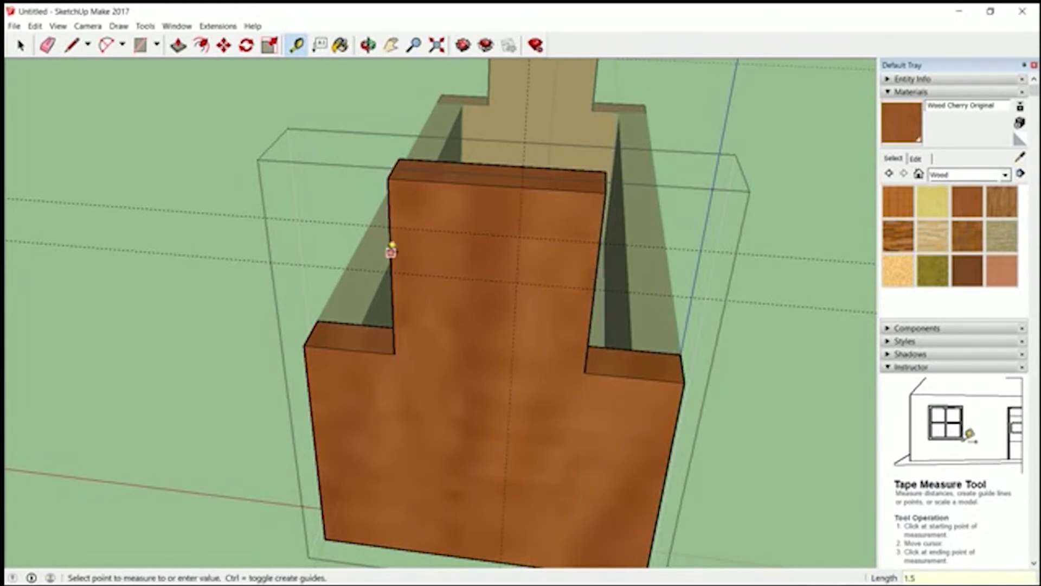
pyautogui.write('1.5')
pyautogui.press('Return')
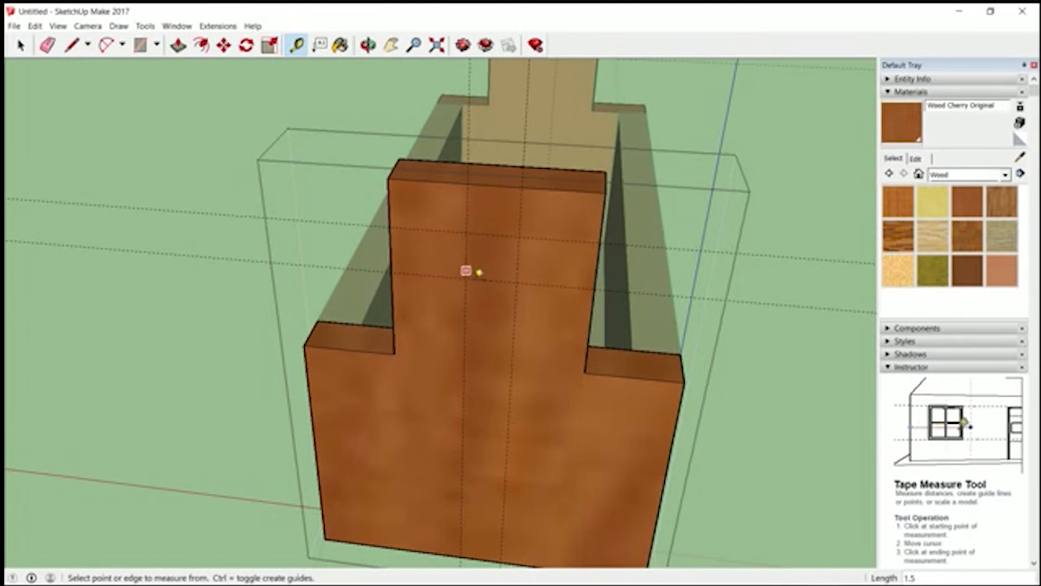
# - Place a guide point 0.5" straight below the upper horizontal guide, centred on the raised section
pyautogui.click(492, 234)
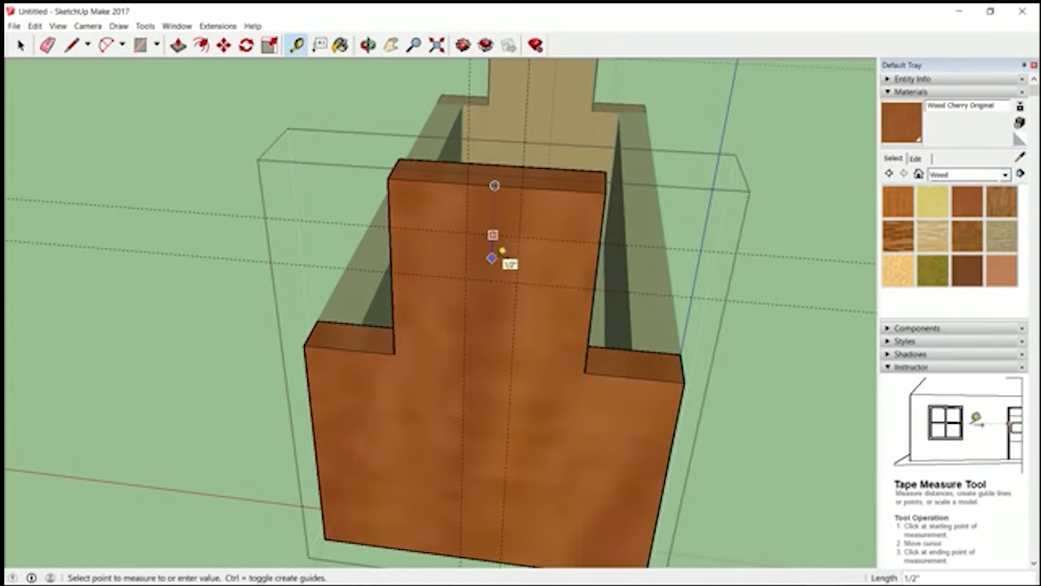
pyautogui.write('.5')
pyautogui.press('Return')
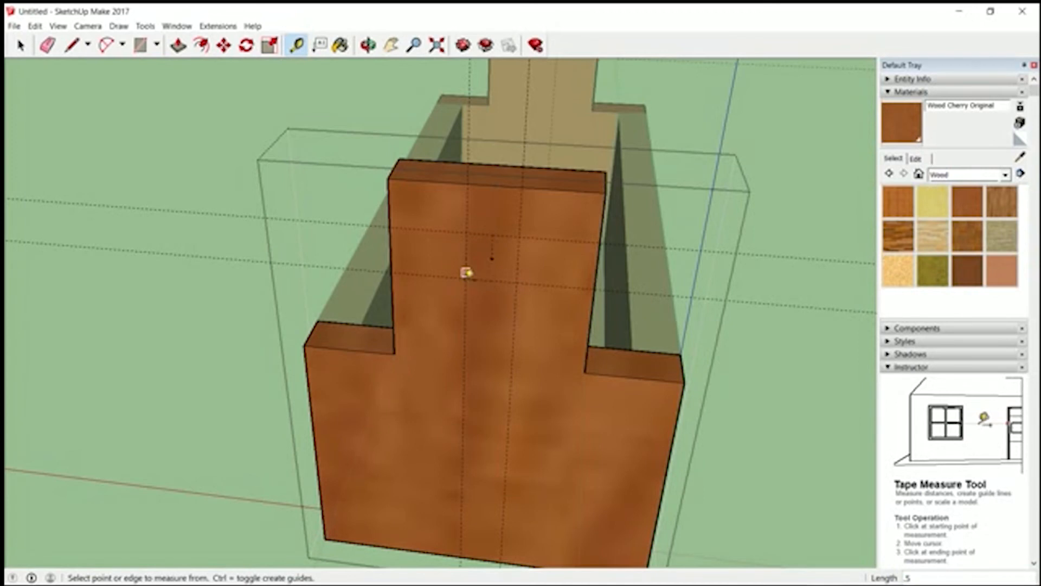
# - Draw a circle with a 1/2" radius centred on the guide point, reaching the vertical guide
pyautogui.click(158, 46)
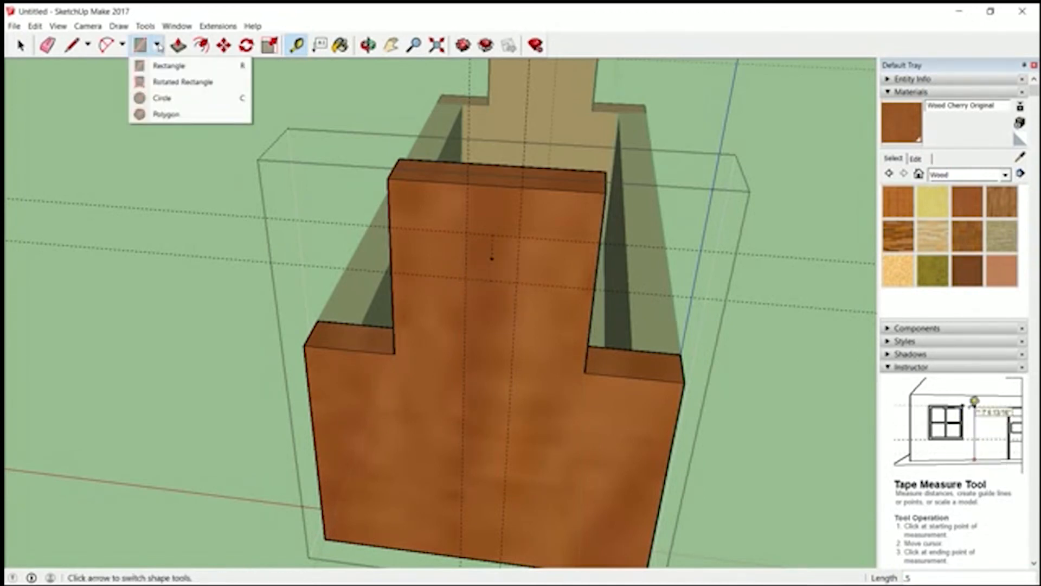
pyautogui.click(161, 98)
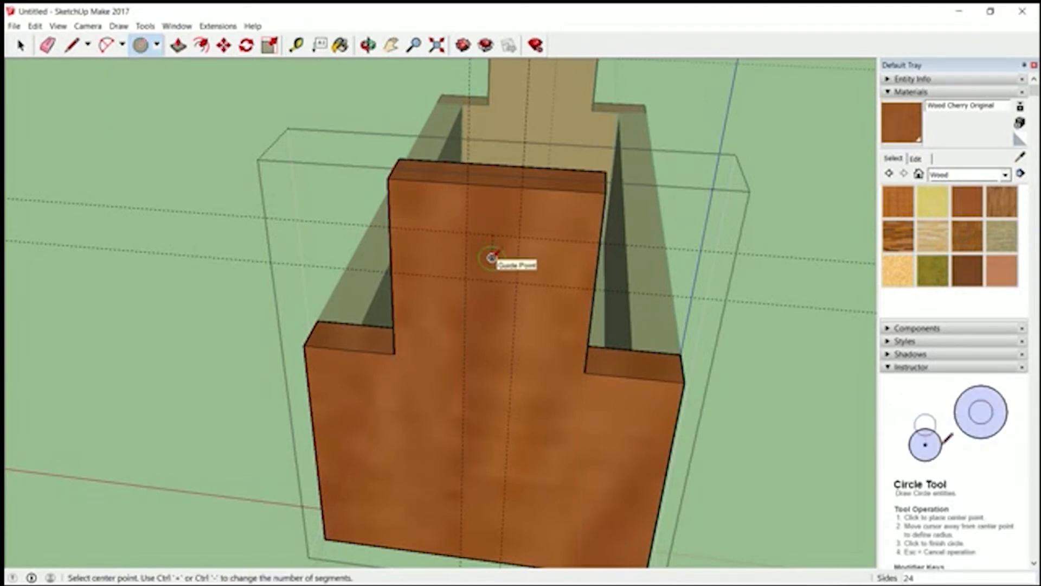
pyautogui.click(491, 257)
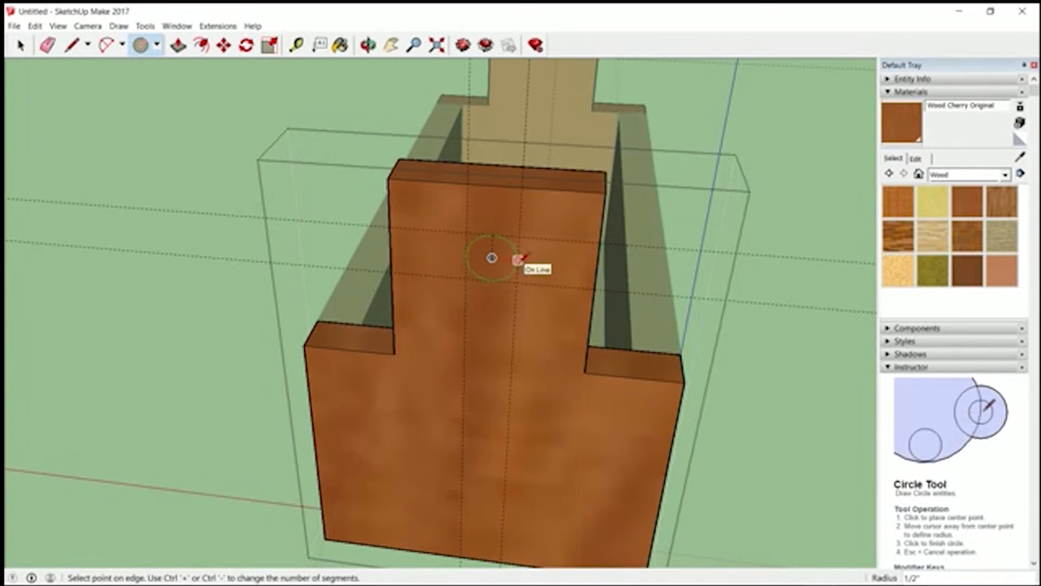
pyautogui.click(522, 257)
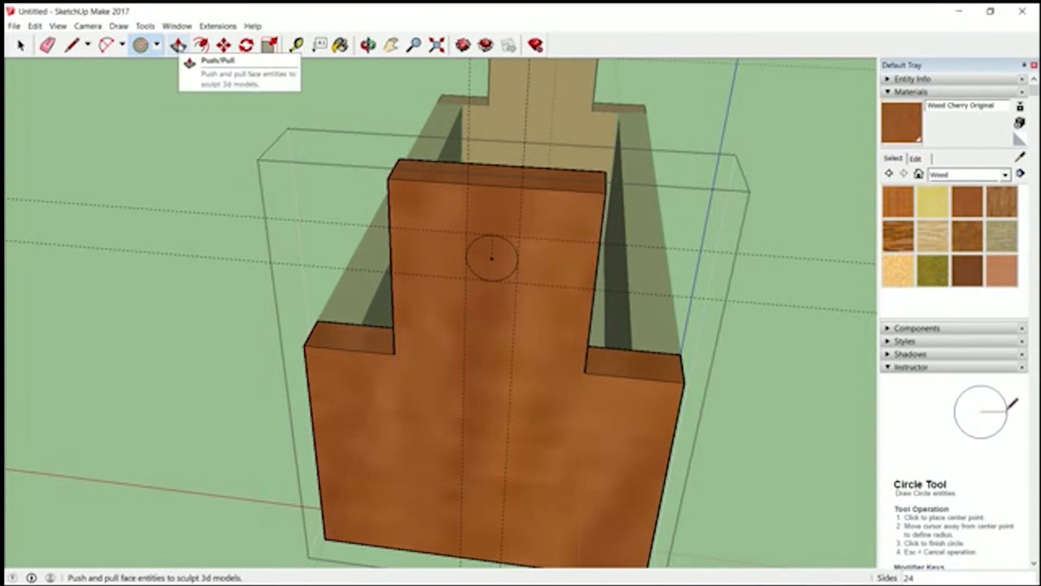
# - Push the circle 1" inward to cut a hole through the raised section
pyautogui.click(179, 46)
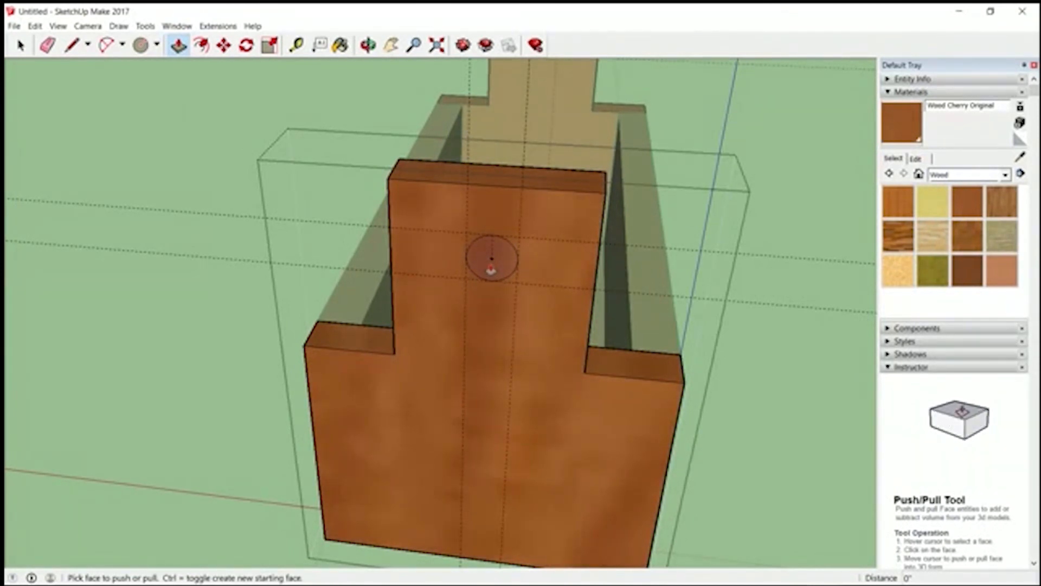
pyautogui.click(491, 269)
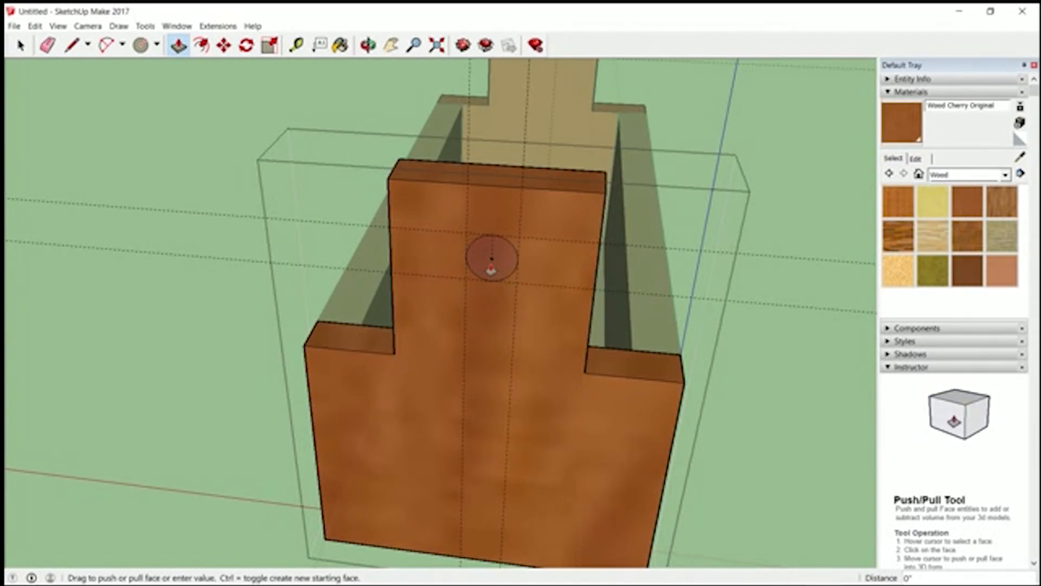
pyautogui.click(491, 268)
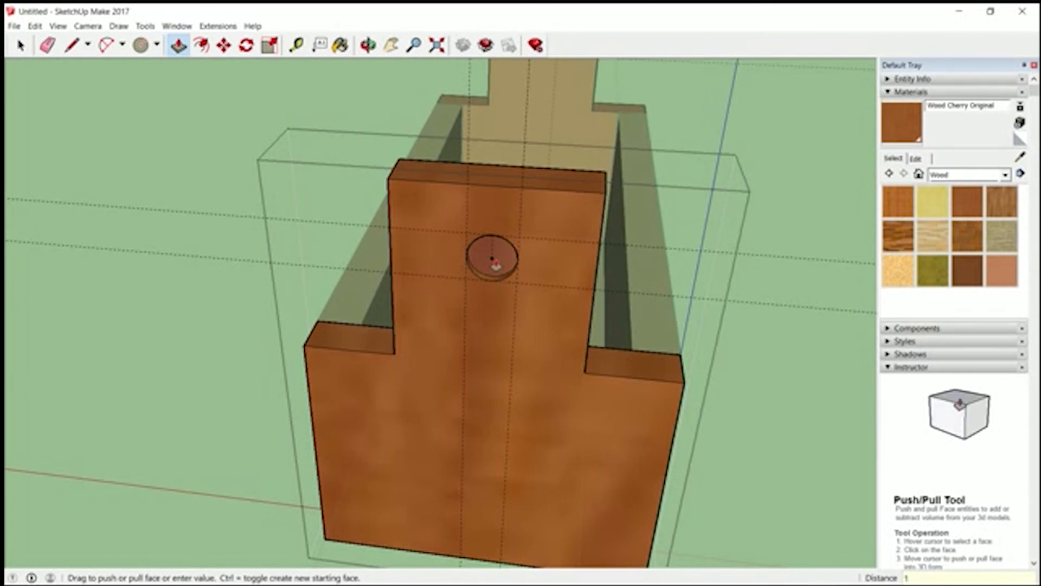
pyautogui.press('Return')
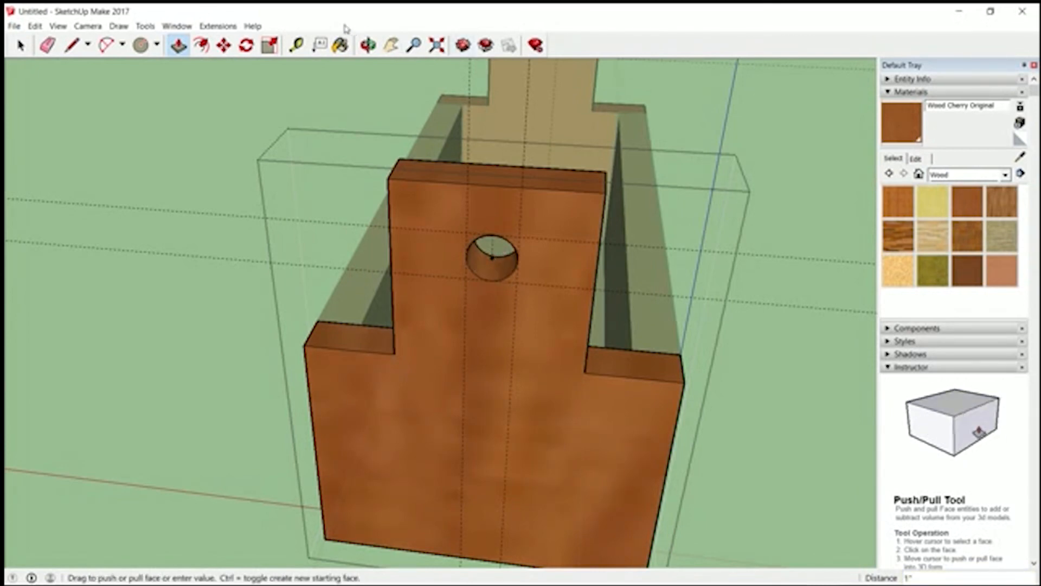
# - Finish editing the end panel component and delete all guides from the model
pyautogui.click(368, 45)
pyautogui.moveTo(434, 205); pyautogui.dragTo(432, 159)
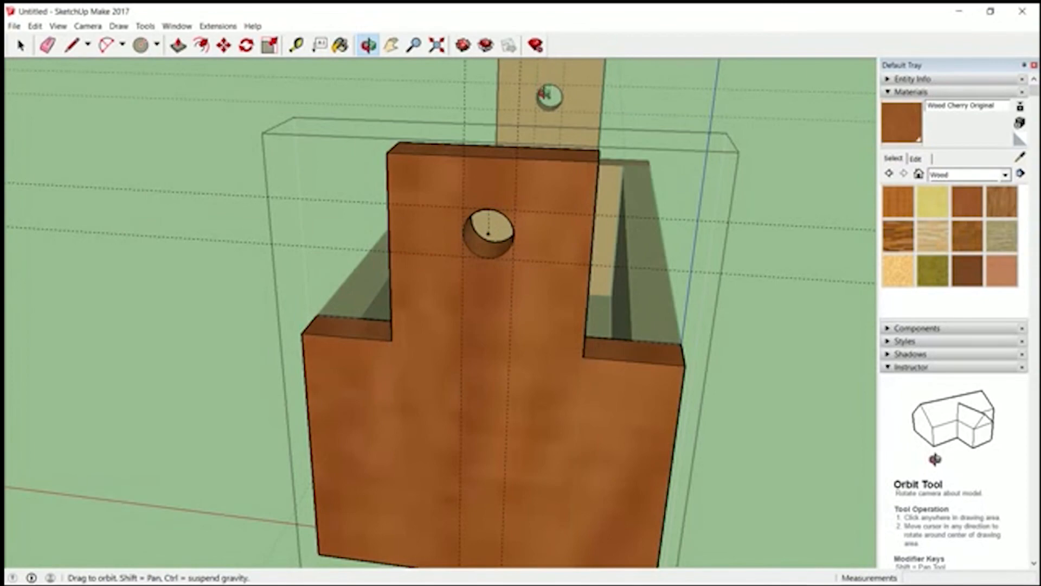
pyautogui.moveTo(548, 96); pyautogui.dragTo(625, 308)
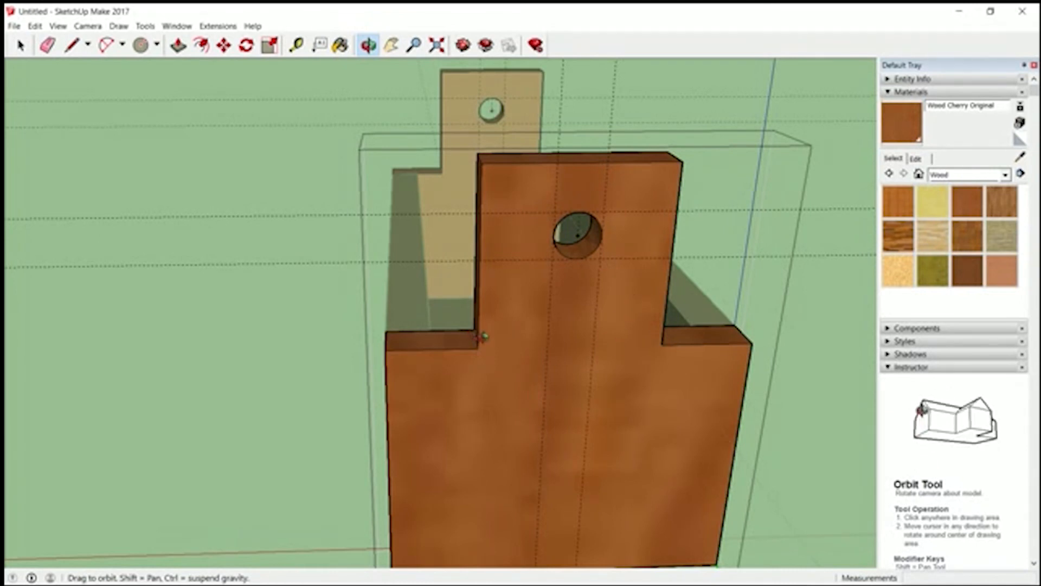
pyautogui.click(21, 46)
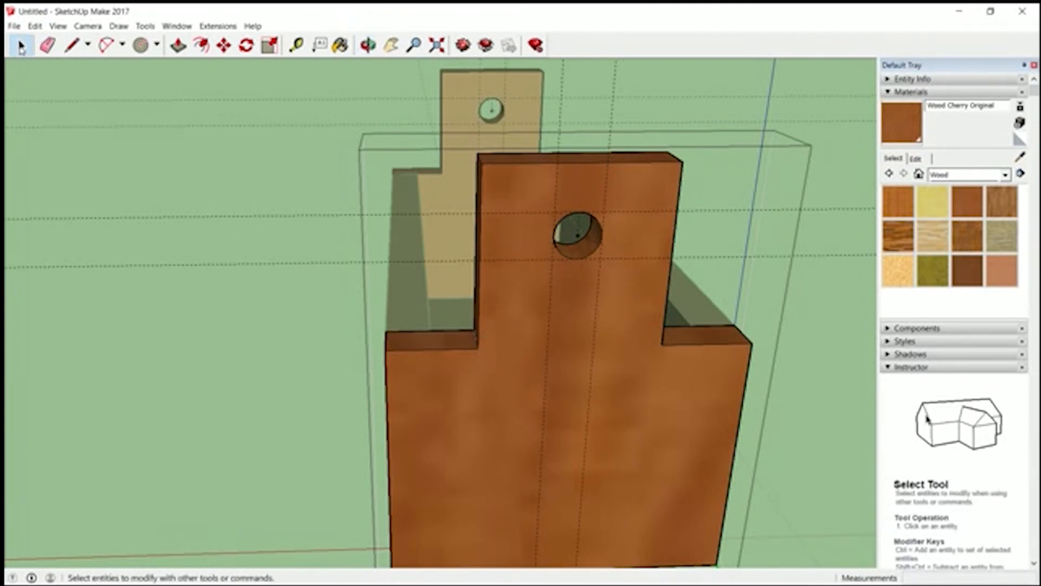
pyautogui.press('Escape')
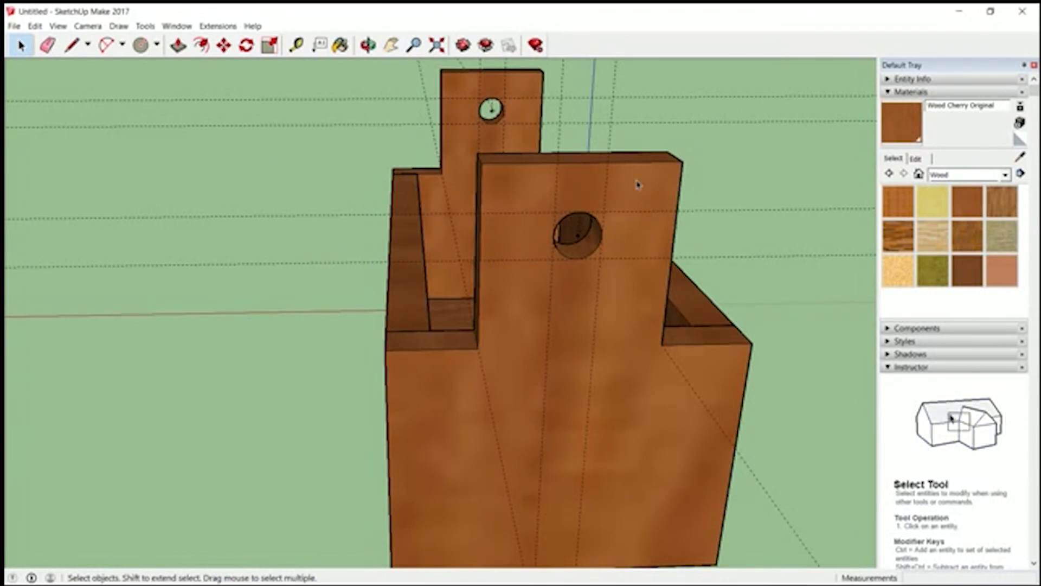
pyautogui.click(35, 28)
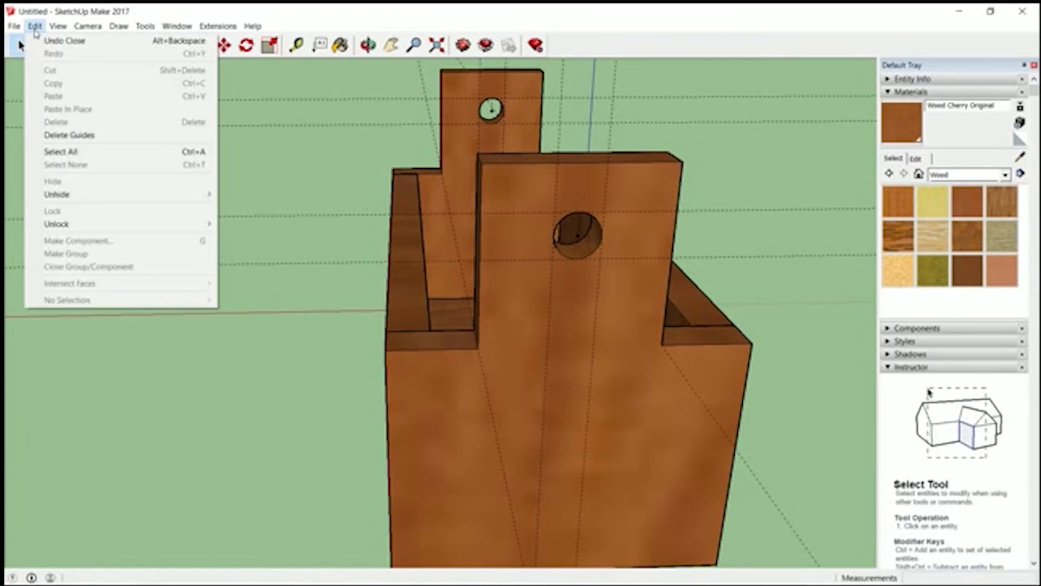
pyautogui.click(94, 141)
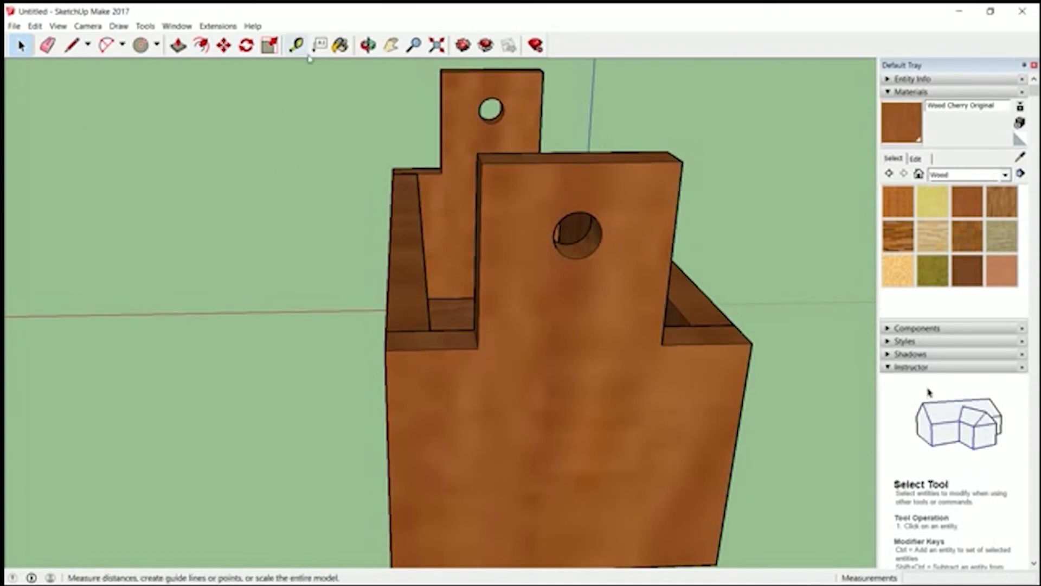
# - Place a horizontal guide 1.5" below the top edge midpoint of the end panel's raised section
pyautogui.click(368, 45)
pyautogui.moveTo(542, 379); pyautogui.dragTo(524, 307)
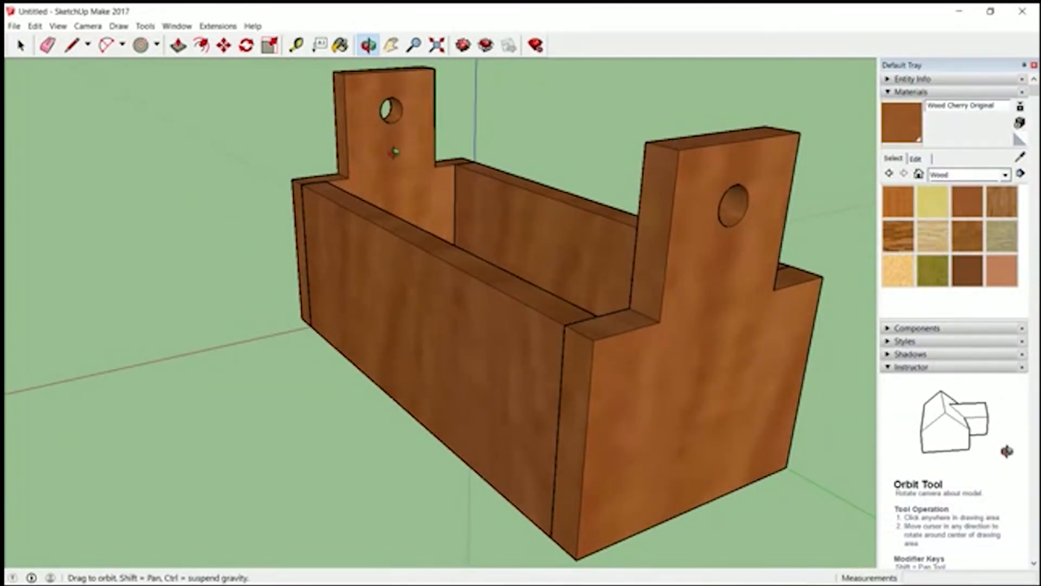
pyautogui.moveTo(578, 219); pyautogui.dragTo(685, 227)
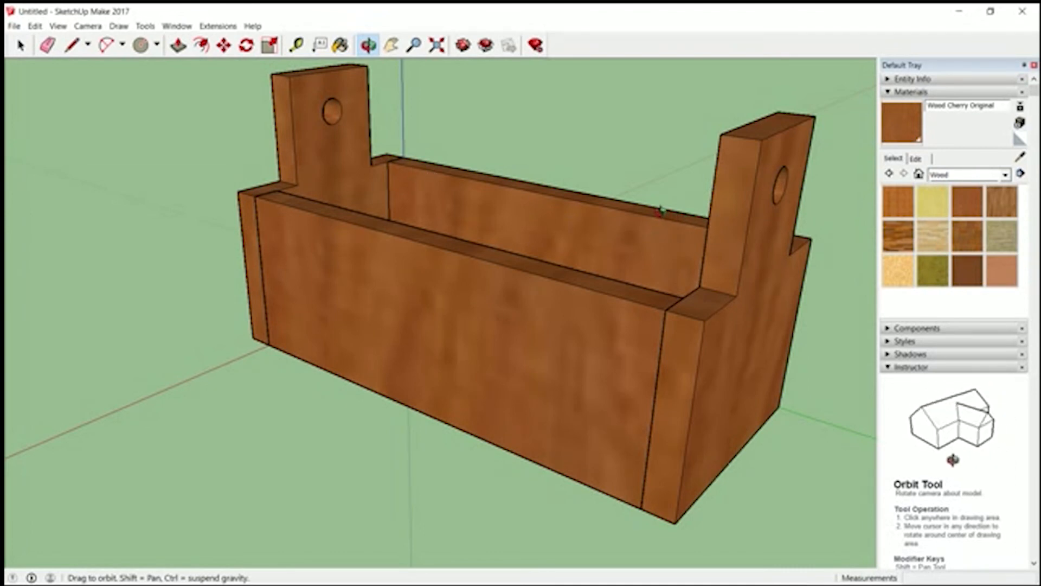
pyautogui.moveTo(660, 212); pyautogui.dragTo(799, 186)
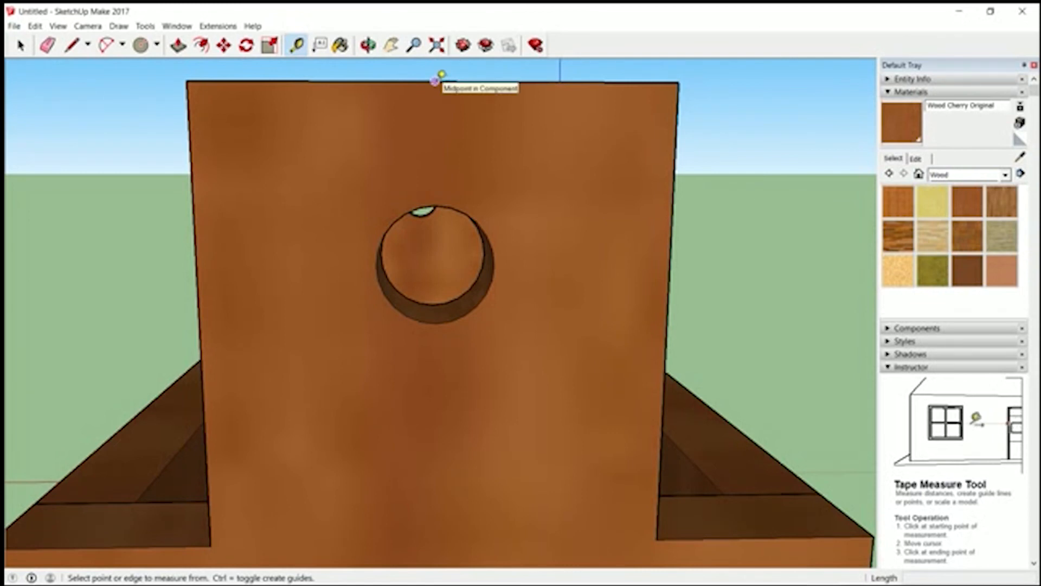
pyautogui.click(435, 81)
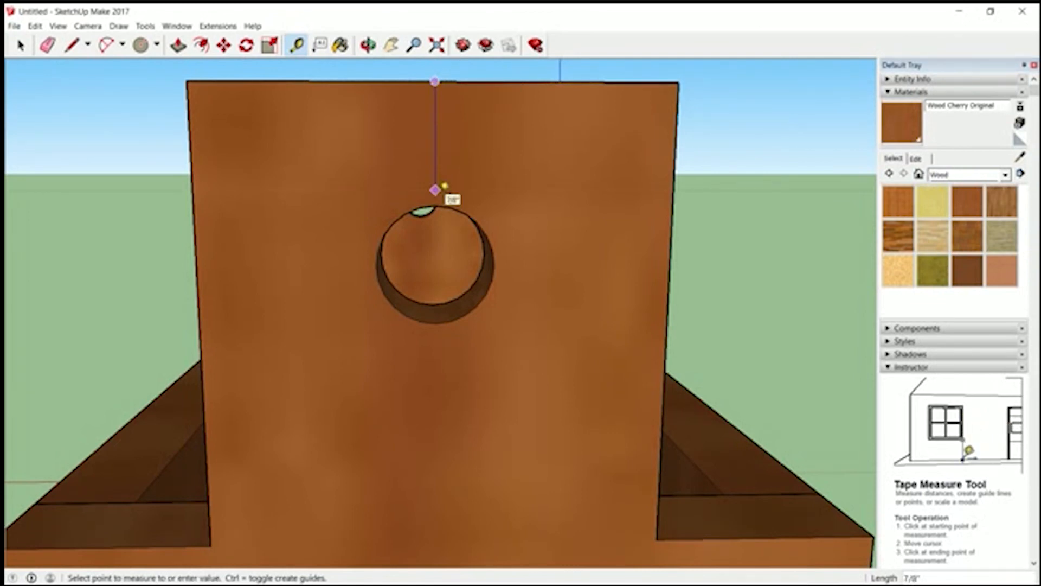
pyautogui.write('1.5')
pyautogui.press('Return')
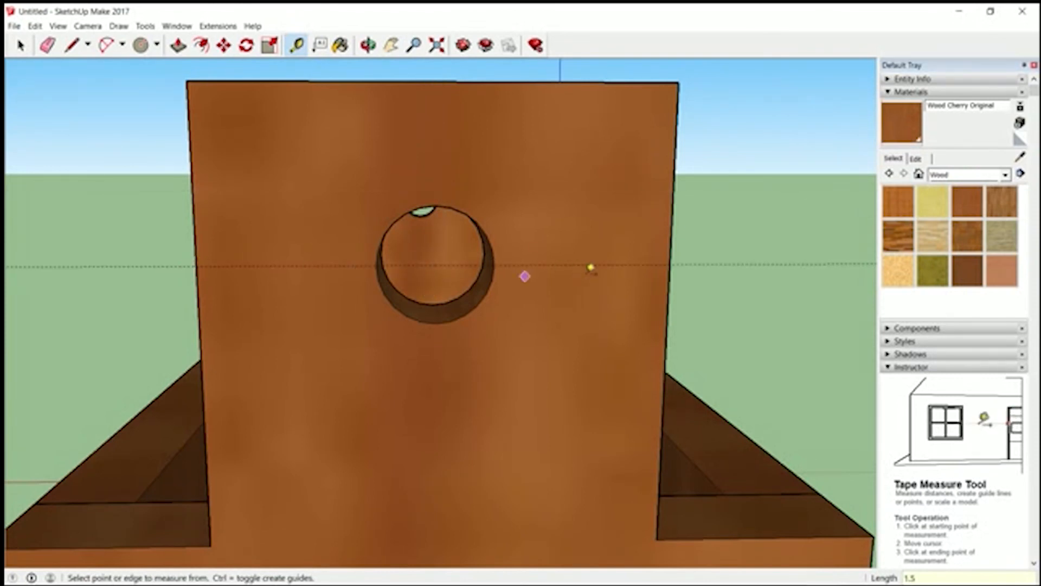
# - Place a vertical guide 2" in from the raised section's side edge, through the middle of the hole
pyautogui.click(197, 265)
pyautogui.click(195, 237)
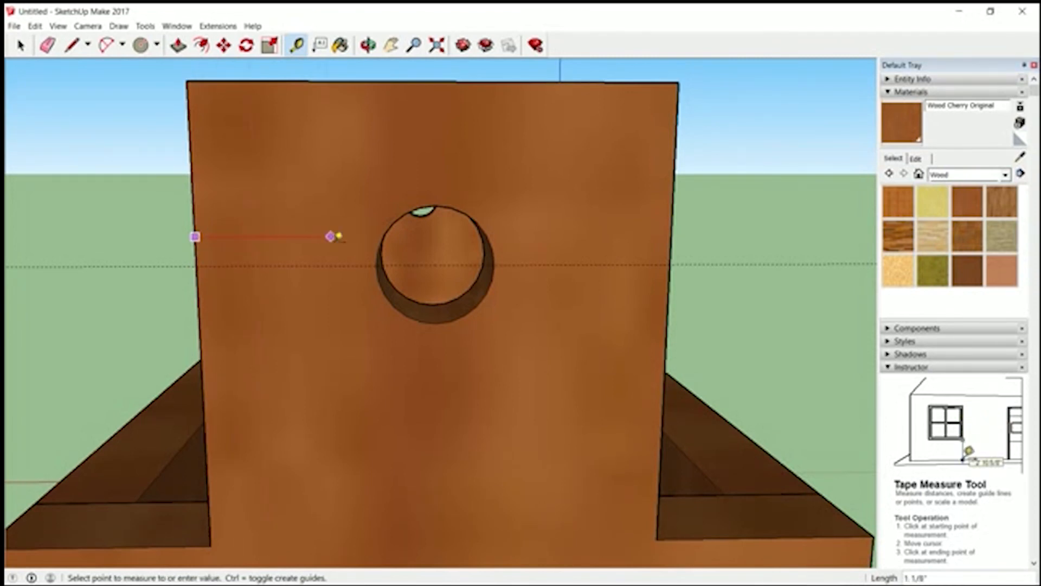
pyautogui.click(437, 236)
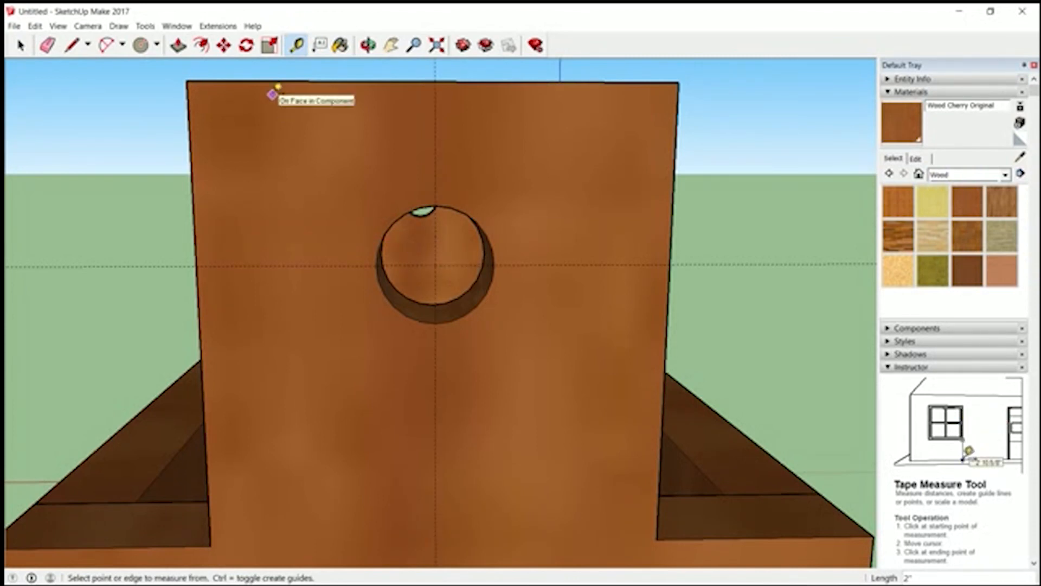
# - Draw a circle centred on the guide intersection that fills the round hole in the end panel
pyautogui.click(141, 46)
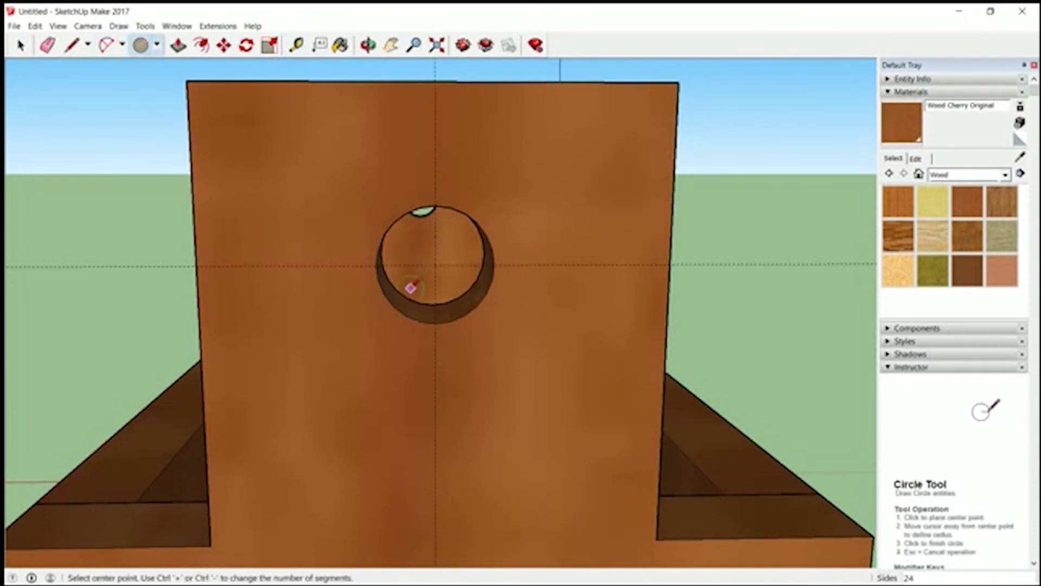
pyautogui.click(435, 264)
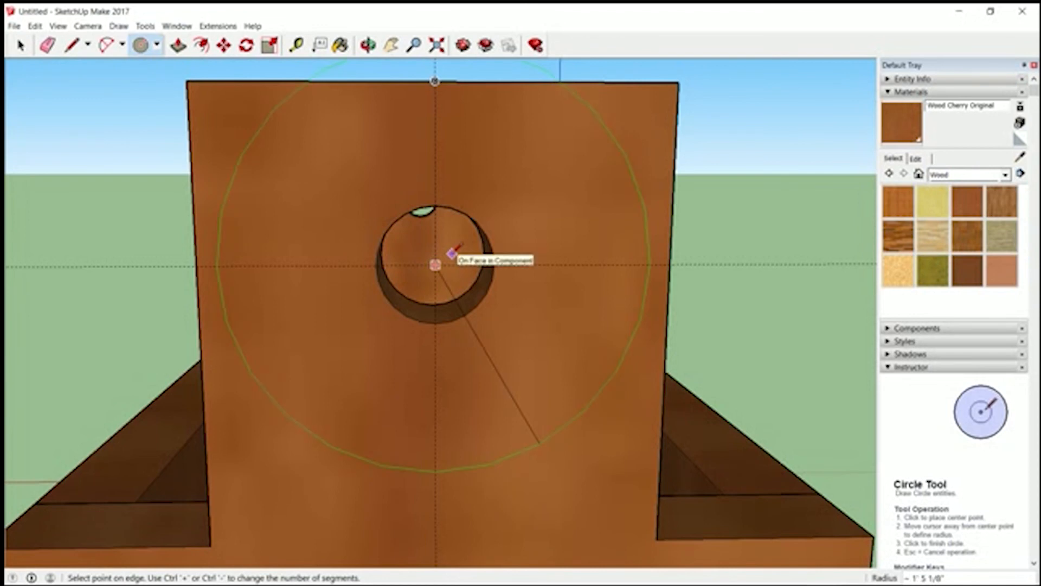
pyautogui.press('Return')
# - Extrude the circle 18" across the box with Push/Pull to form the handle rod
pyautogui.press('z')
pyautogui.moveTo(451, 253); pyautogui.dragTo(727, 416)
pyautogui.click(368, 45)
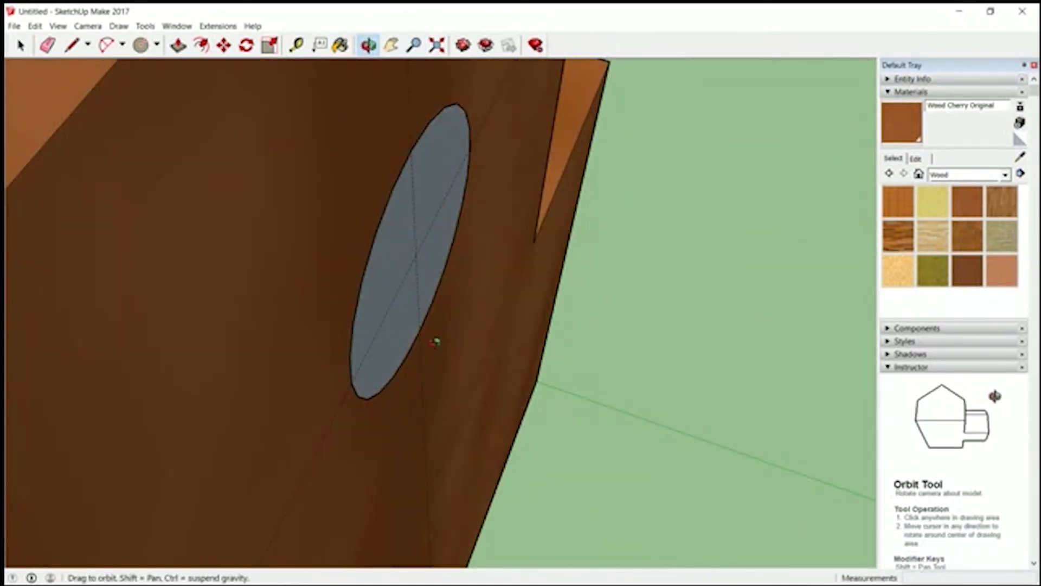
pyautogui.moveTo(411, 330); pyautogui.dragTo(758, 124)
pyautogui.moveTo(362, 311); pyautogui.dragTo(341, 297)
pyautogui.scroll(-10, 459, 315)
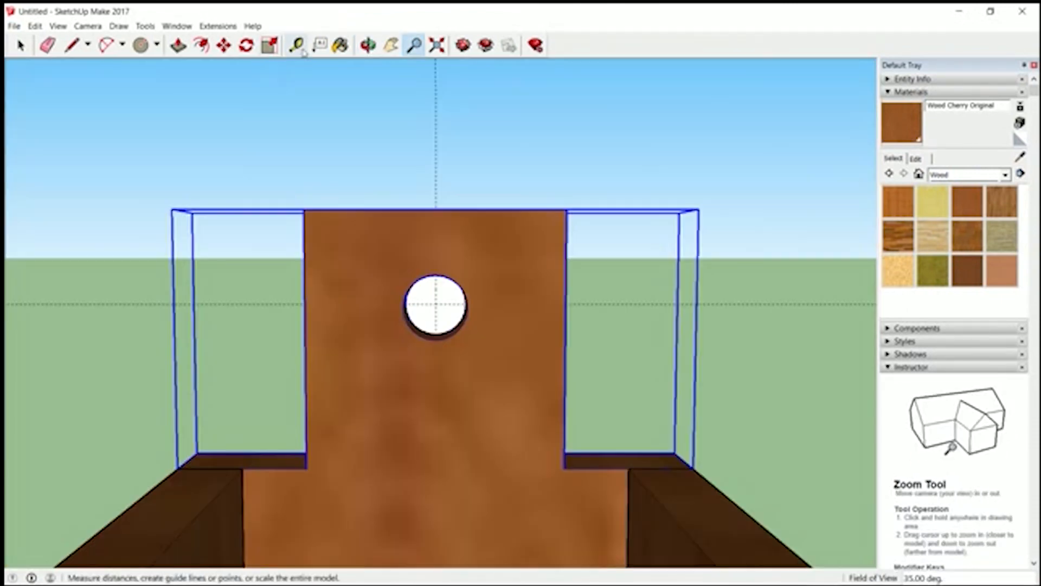
pyautogui.click(181, 47)
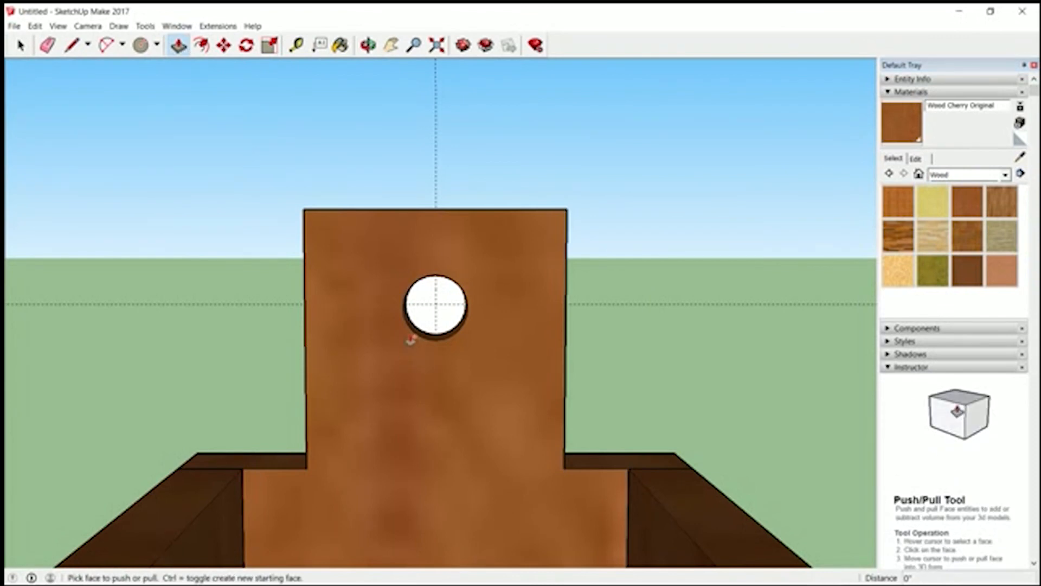
pyautogui.click(430, 319)
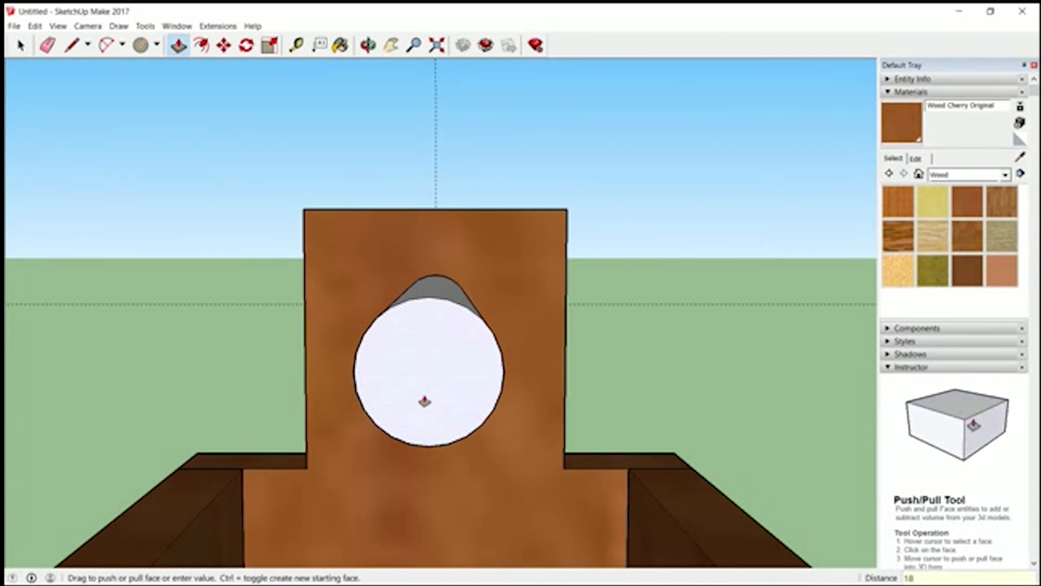
pyautogui.press('Return')
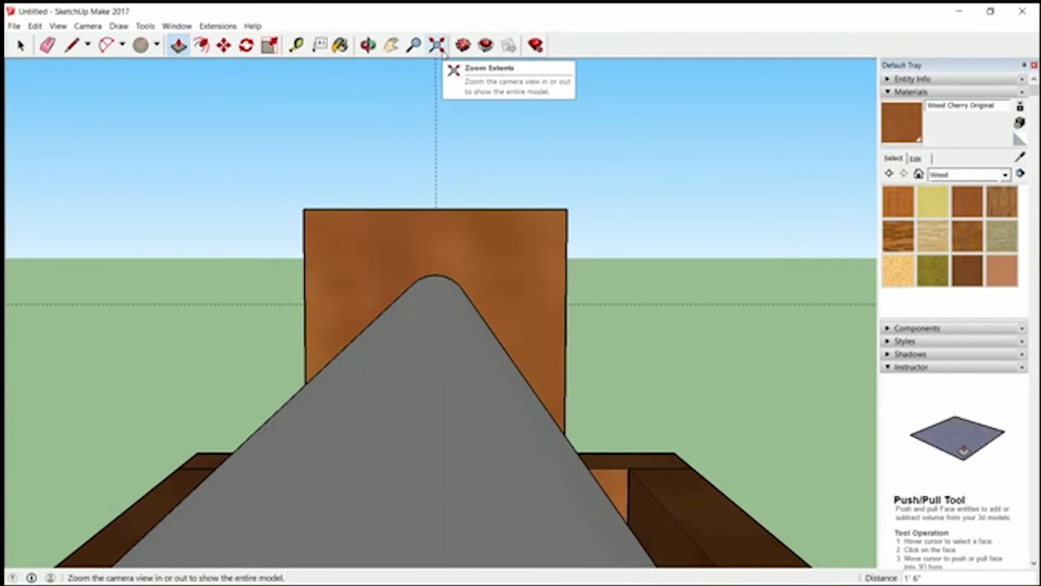
# - Paint the long curved surface of the handle rod with the Wood OSB material
pyautogui.click(437, 45)
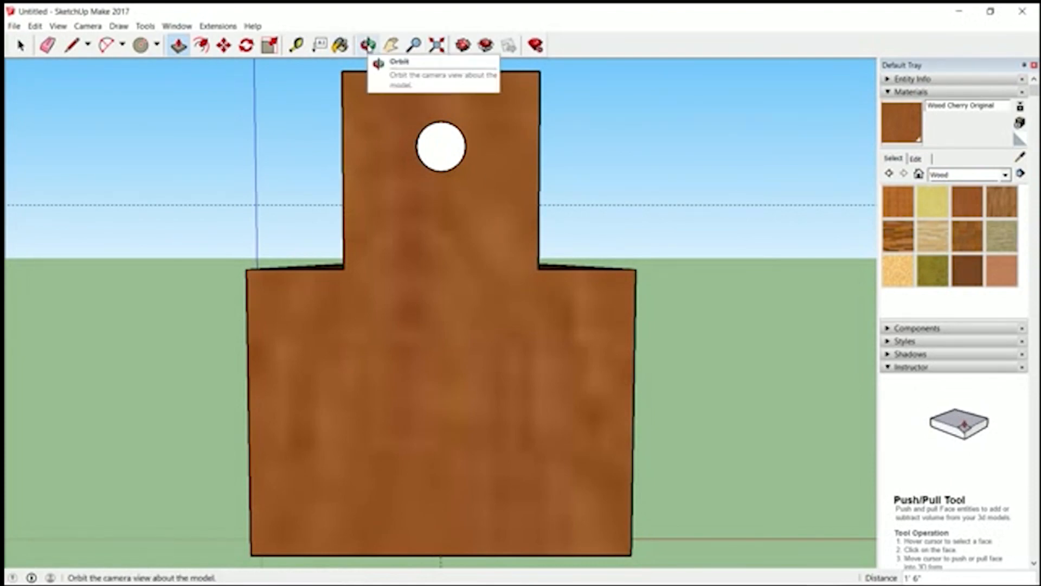
pyautogui.click(367, 46)
pyautogui.moveTo(243, 139); pyautogui.dragTo(612, 253)
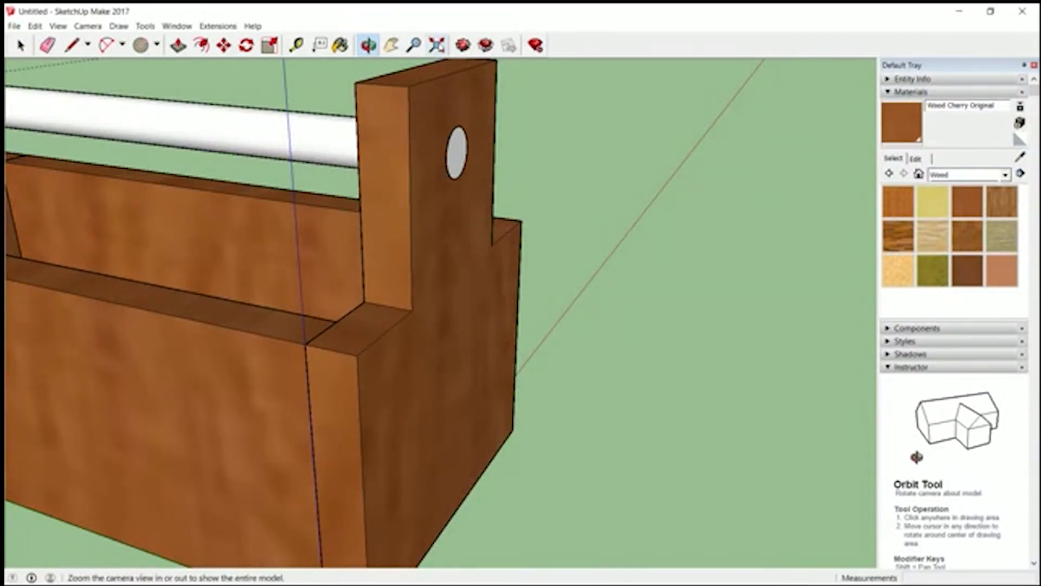
pyautogui.click(437, 45)
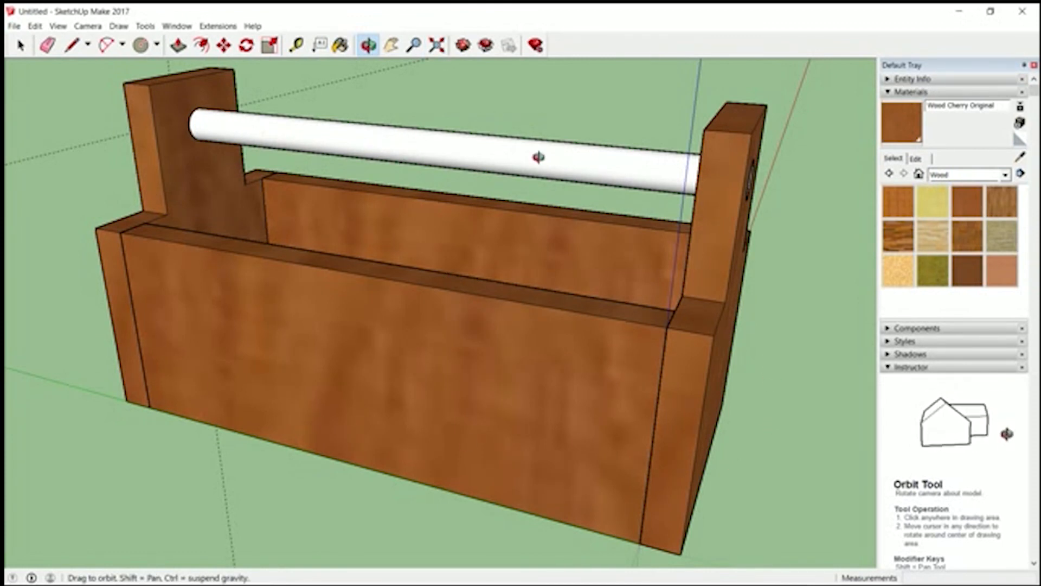
pyautogui.click(906, 265)
pyautogui.click(569, 158)
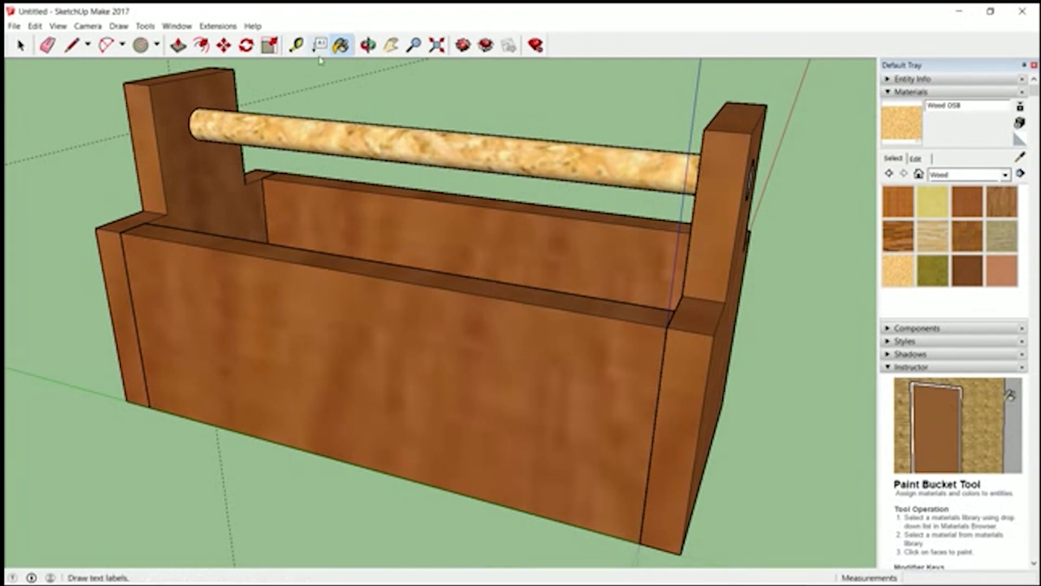
# - Make the entire handle rod, including its end faces, a component and name it as the handle
pyautogui.click(368, 45)
pyautogui.moveTo(728, 283); pyautogui.dragTo(672, 283)
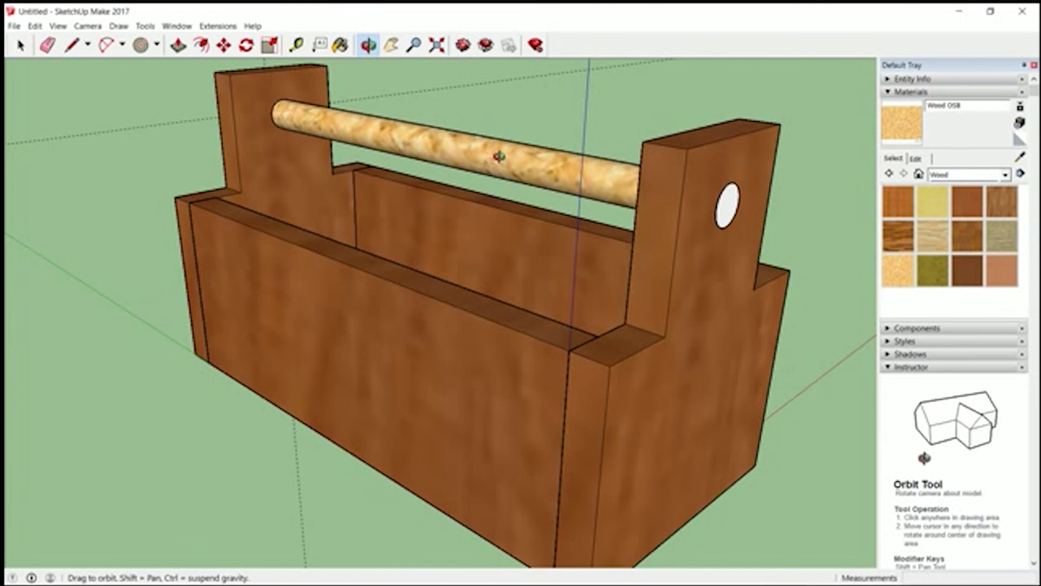
pyautogui.click(20, 46)
pyautogui.click(433, 149)
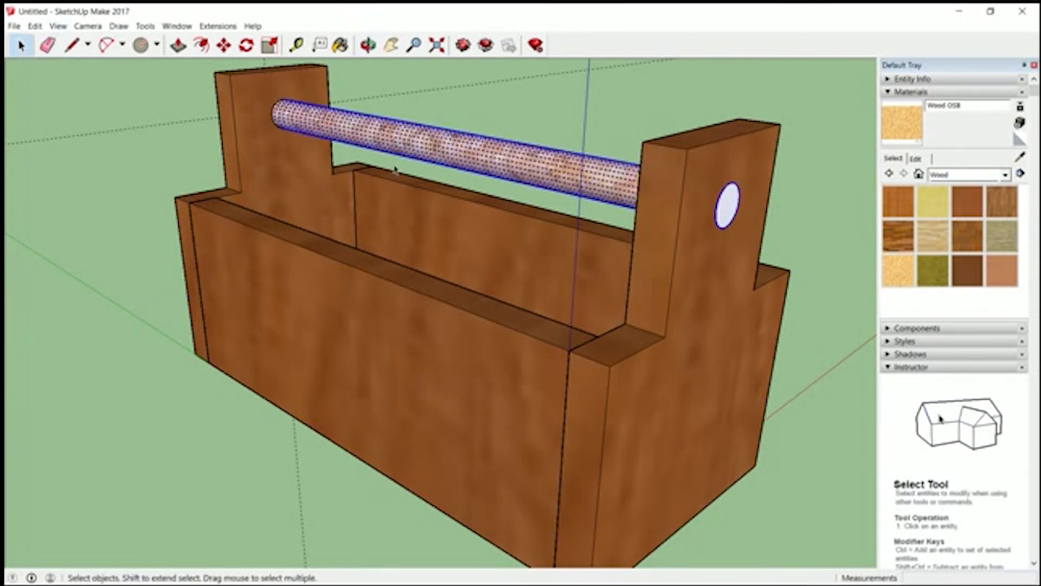
pyautogui.click(35, 26)
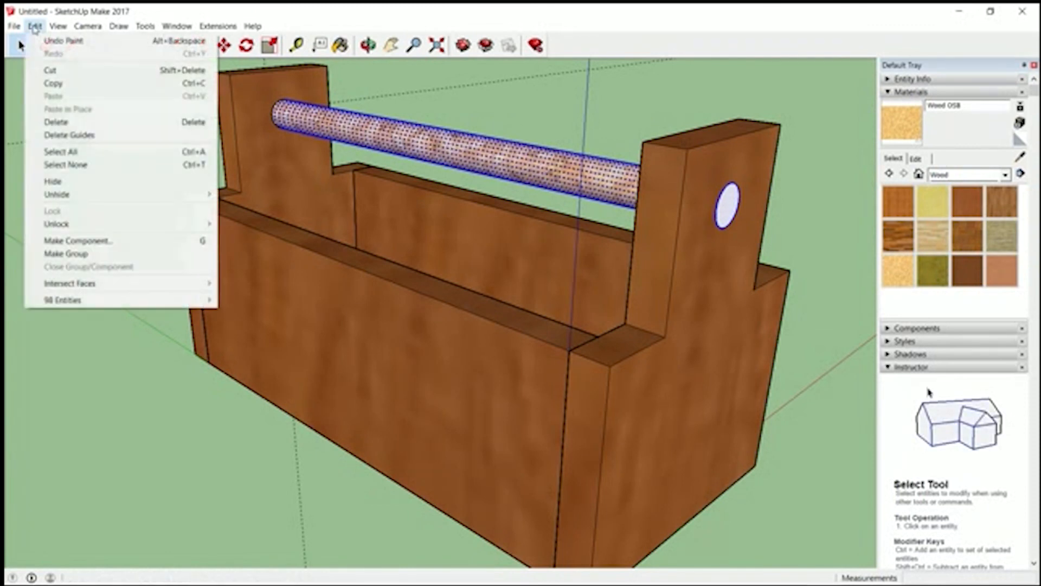
pyautogui.click(82, 239)
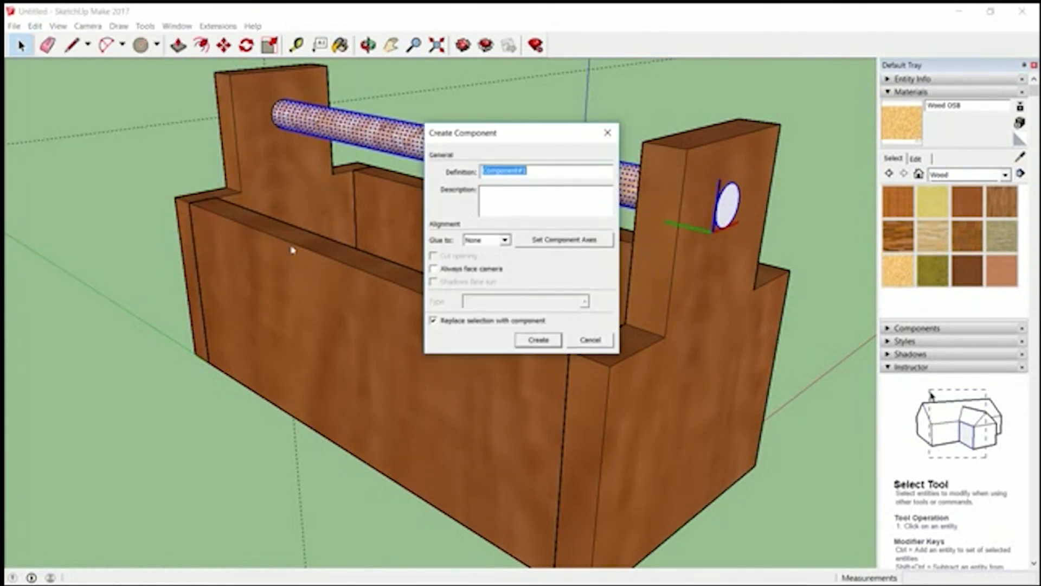
pyautogui.write('Han')
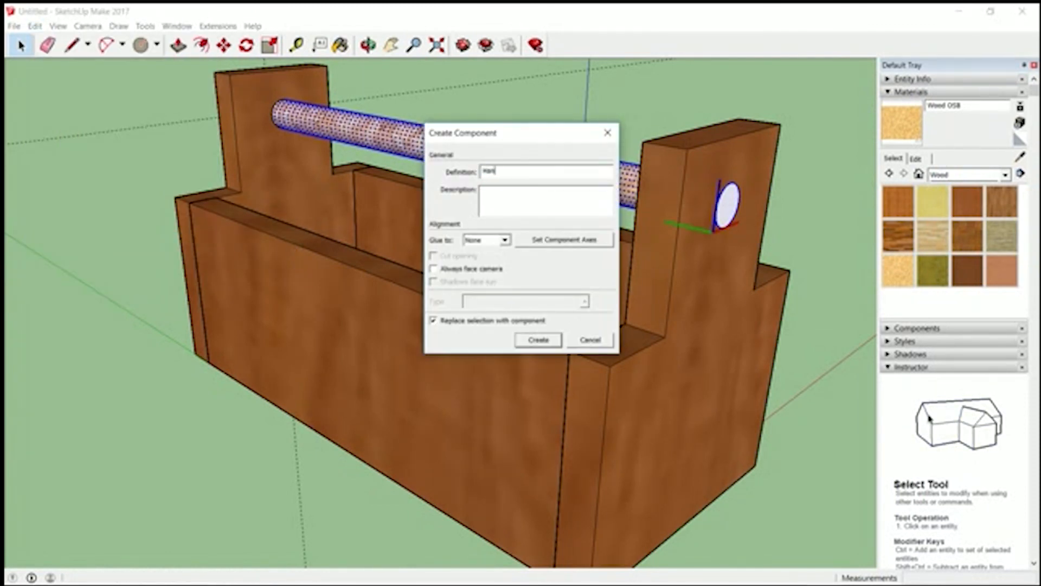
pyautogui.press('Return')
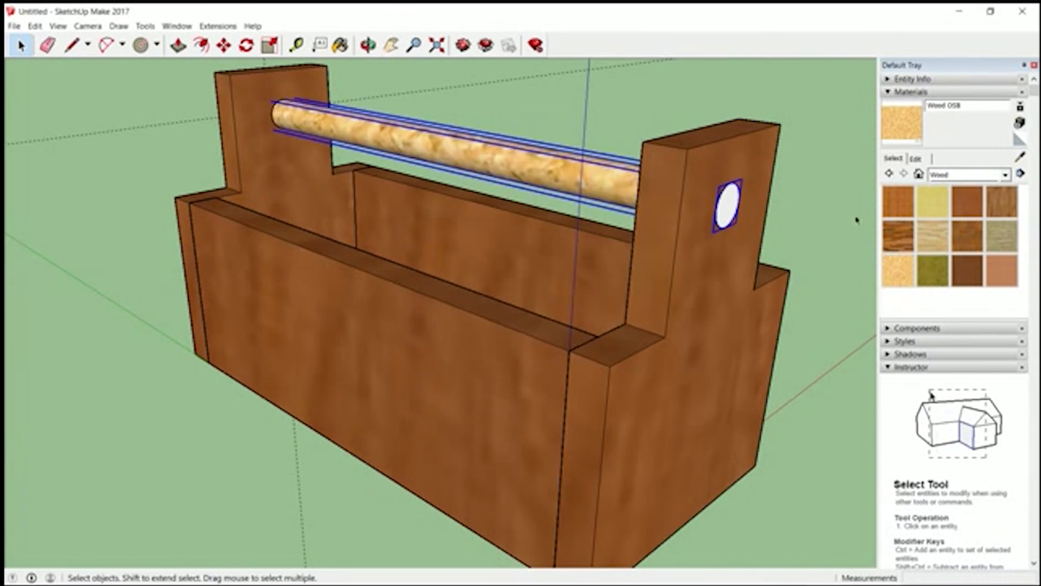
# - Apply Wood OSB to the whole handle component so the end faces are painted too, and deselect it
pyautogui.click(898, 270)
pyautogui.click(562, 165)
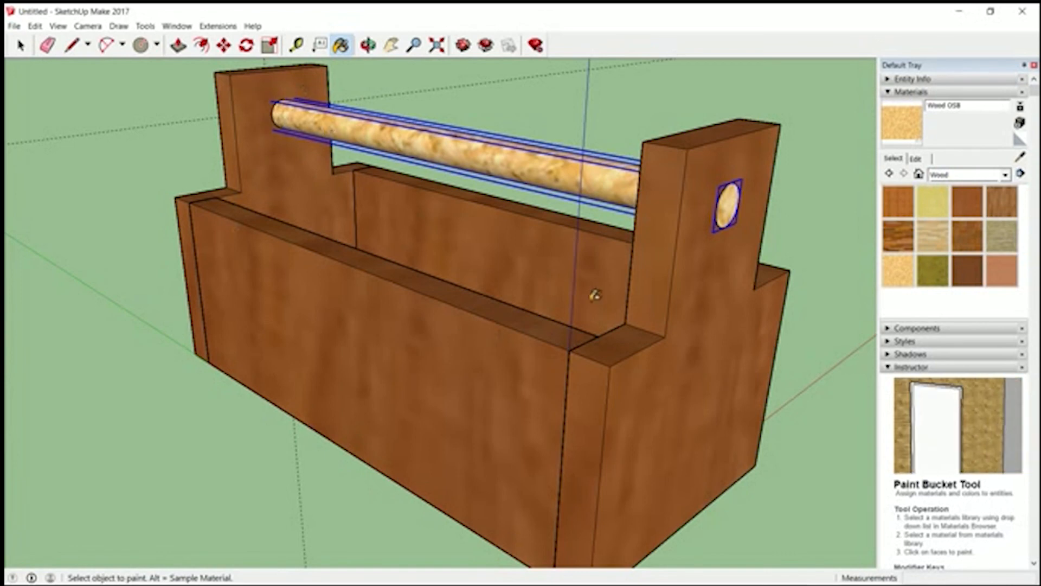
pyautogui.press('z')
pyautogui.moveTo(448, 232); pyautogui.dragTo(381, 421)
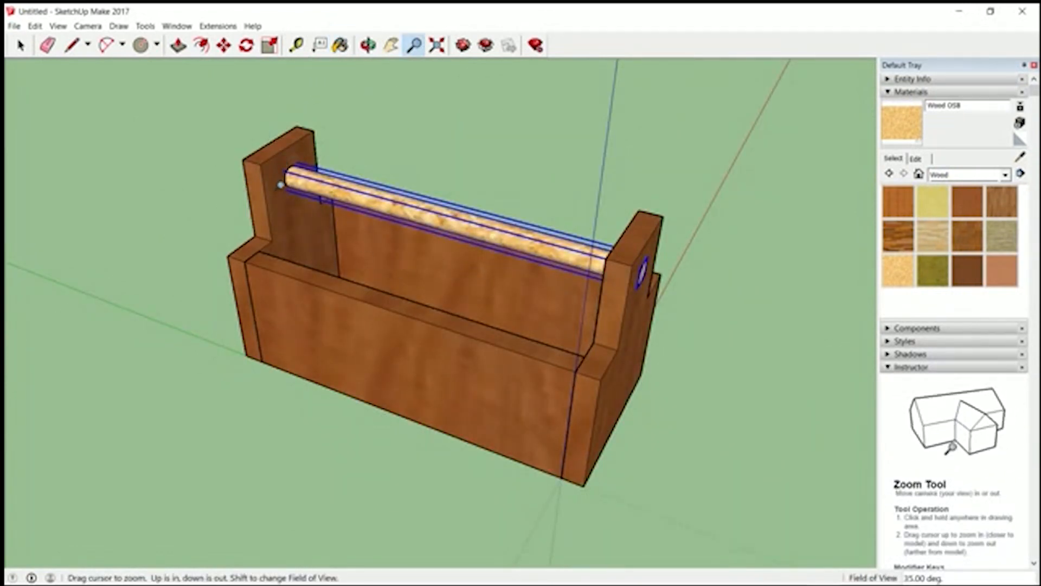
pyautogui.press('space')
pyautogui.click(220, 445)
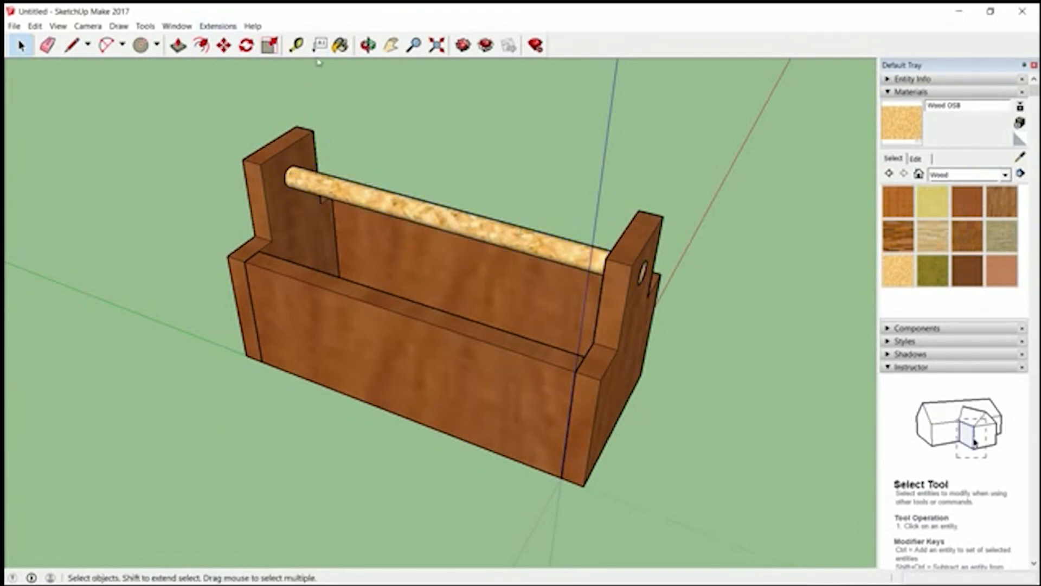
# - Measure the long side panel's length, height and thickness with the Tape Measure tool
pyautogui.click(368, 45)
pyautogui.moveTo(316, 238); pyautogui.dragTo(813, 220)
pyautogui.moveTo(235, 214); pyautogui.dragTo(710, 314)
pyautogui.moveTo(263, 340); pyautogui.dragTo(87, 230)
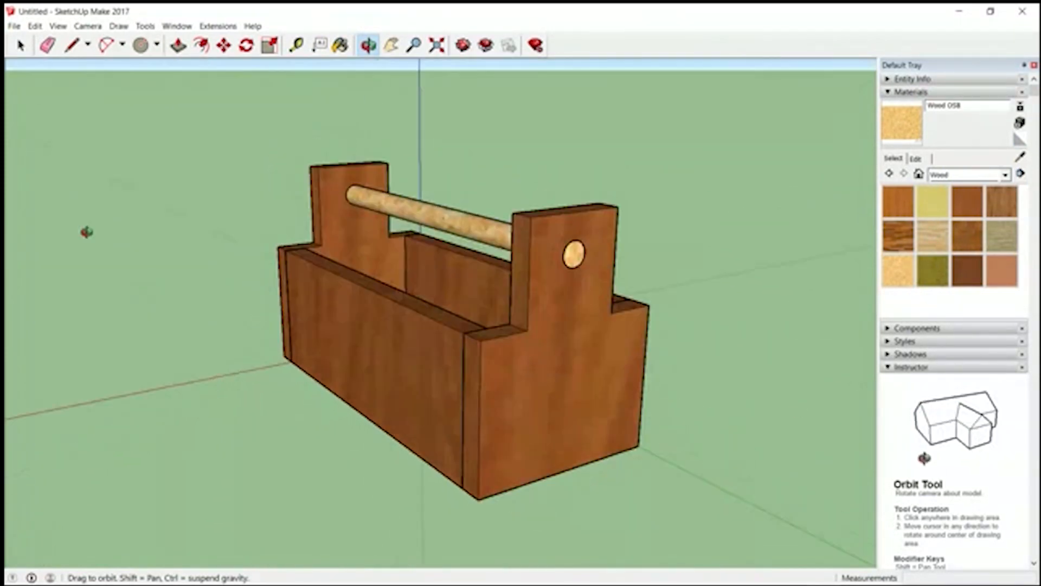
pyautogui.moveTo(463, 430); pyautogui.dragTo(492, 484)
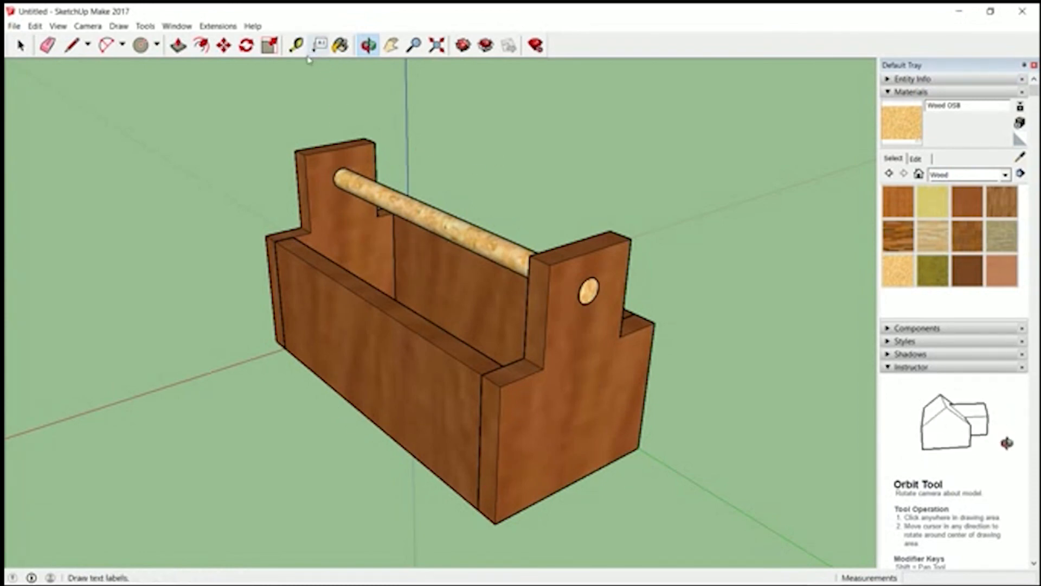
pyautogui.click(296, 44)
pyautogui.click(554, 370)
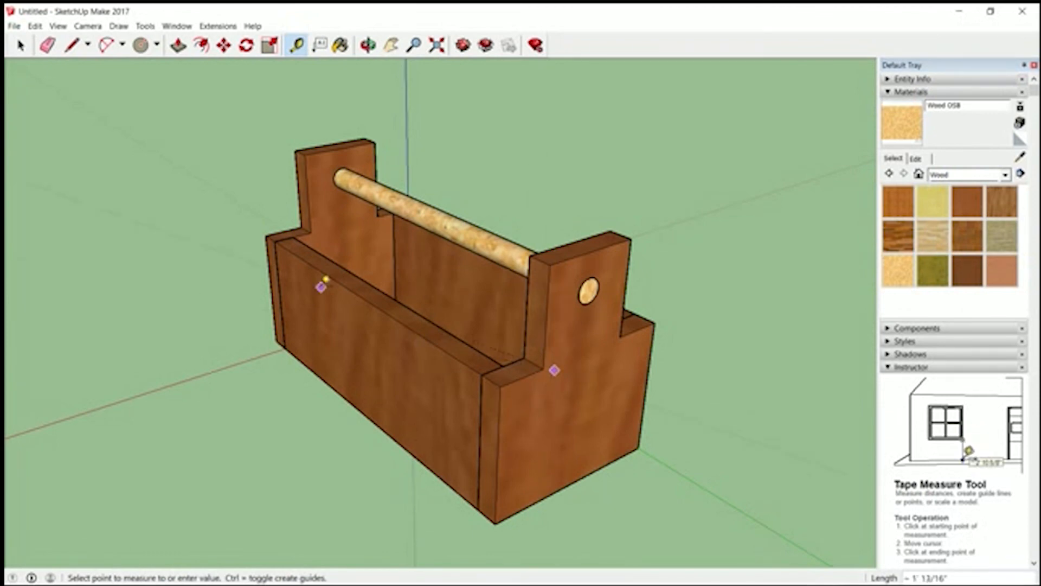
pyautogui.click(304, 229)
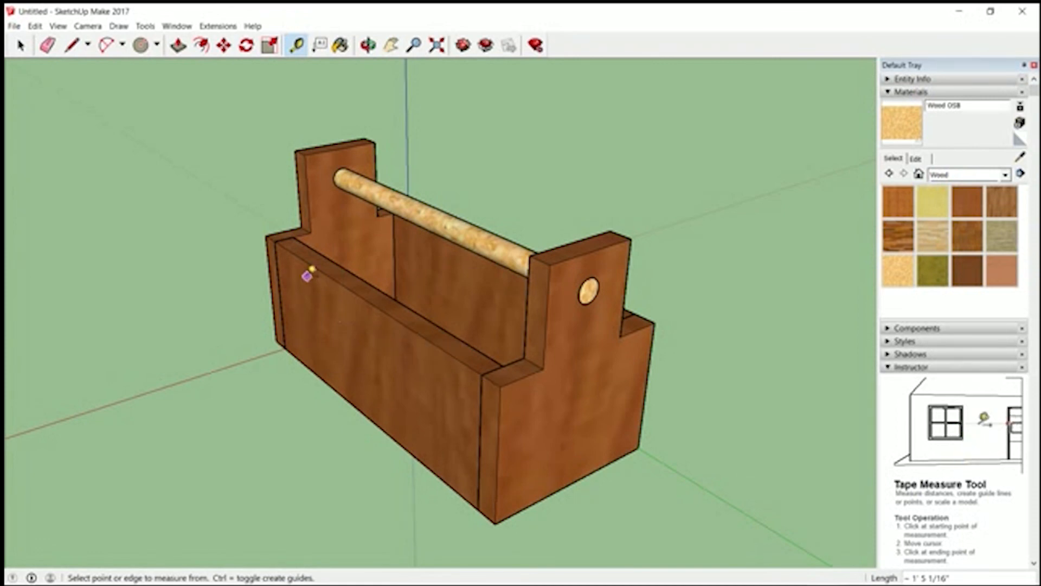
pyautogui.click(274, 241)
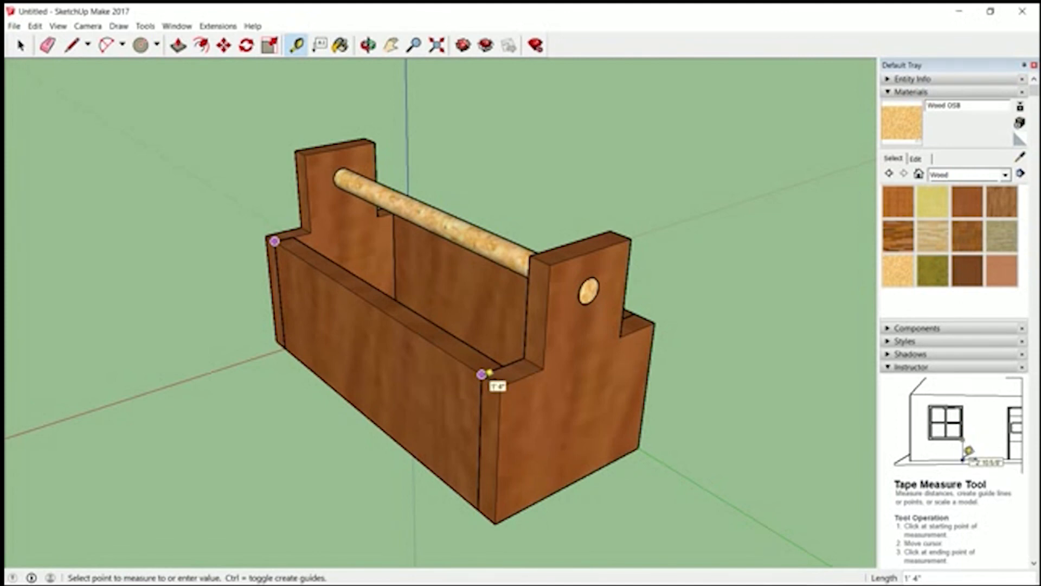
pyautogui.click(481, 374)
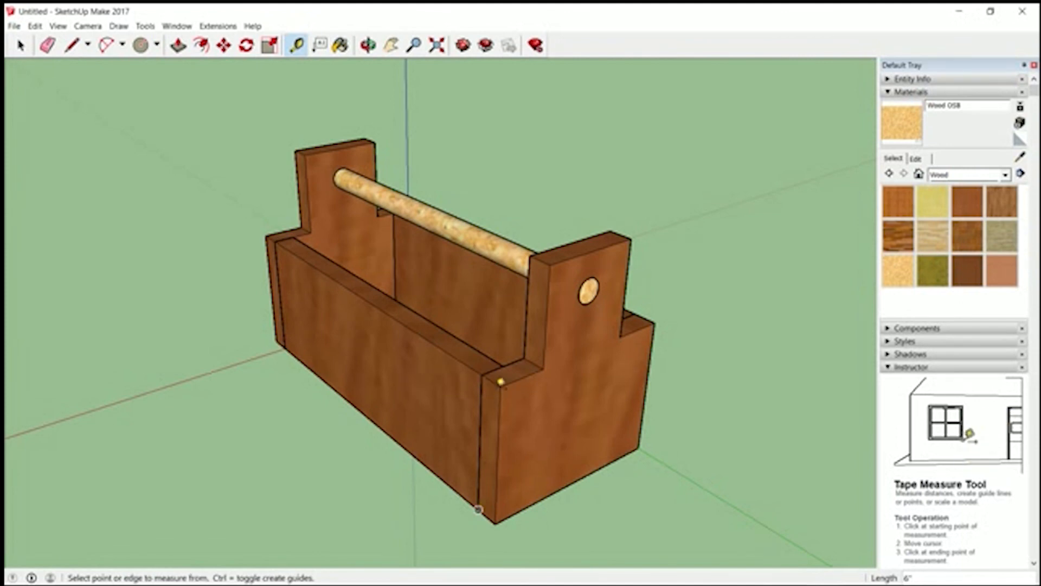
pyautogui.click(476, 349)
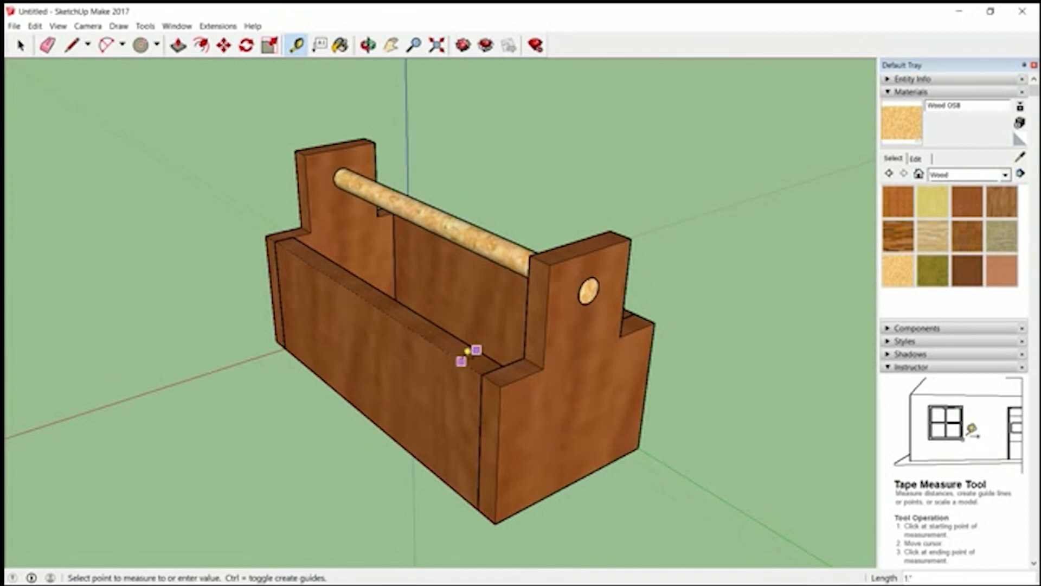
pyautogui.click(466, 357)
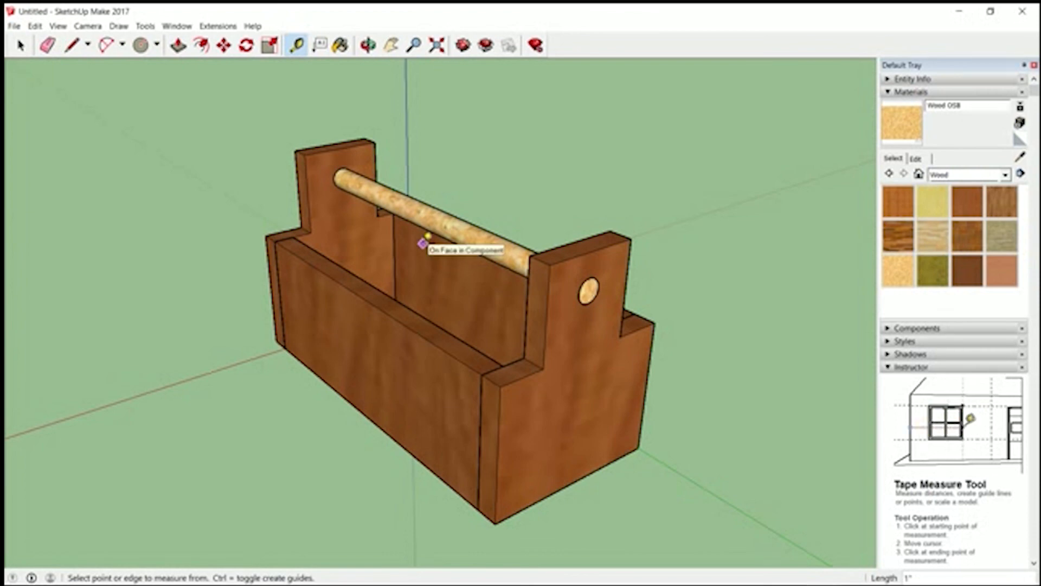
# - Inspect the box and its handle from both ends, the sides and above
pyautogui.click(21, 45)
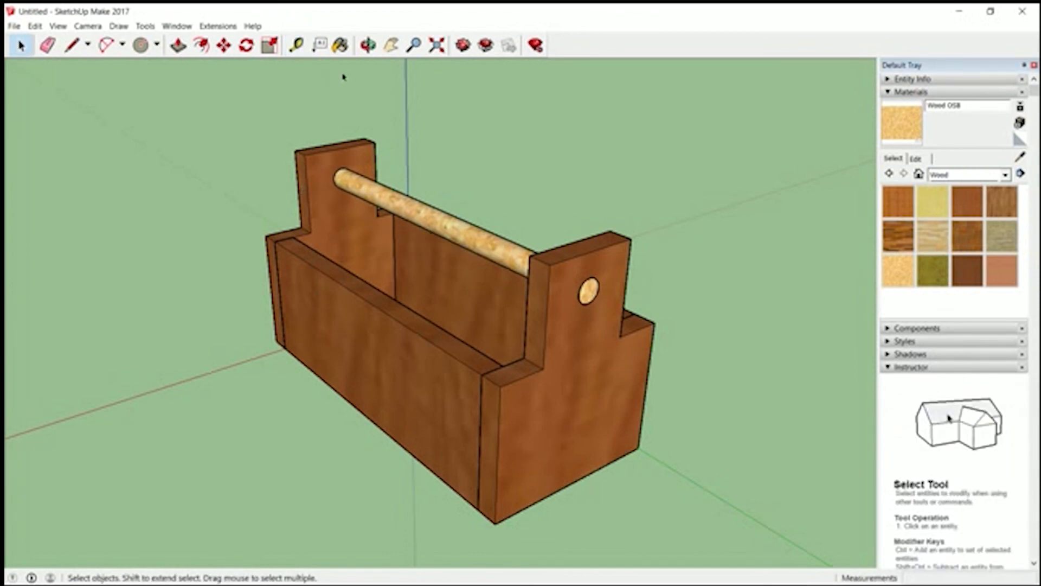
pyautogui.click(368, 45)
pyautogui.moveTo(358, 291); pyautogui.dragTo(325, 334)
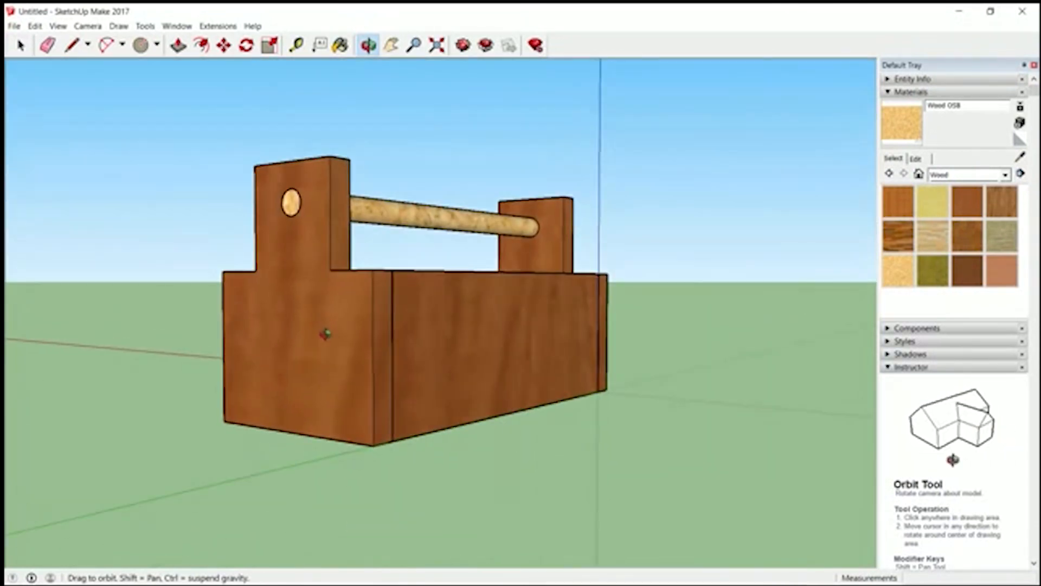
pyautogui.moveTo(459, 237); pyautogui.dragTo(734, 491)
pyautogui.moveTo(394, 347); pyautogui.dragTo(638, 268)
pyautogui.moveTo(246, 261); pyautogui.dragTo(465, 453)
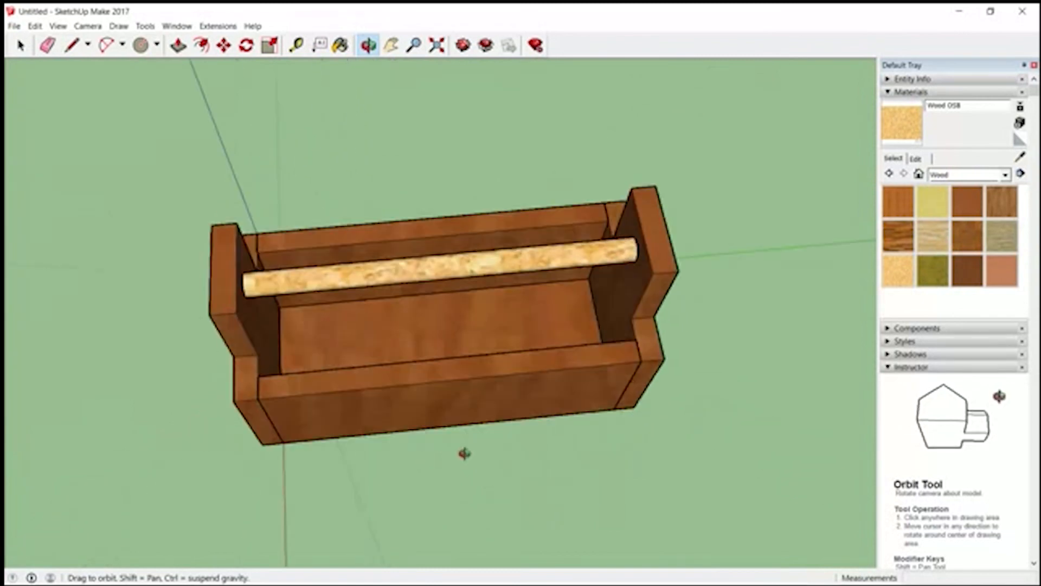
pyautogui.moveTo(205, 344); pyautogui.dragTo(454, 494)
pyautogui.moveTo(232, 309); pyautogui.dragTo(552, 381)
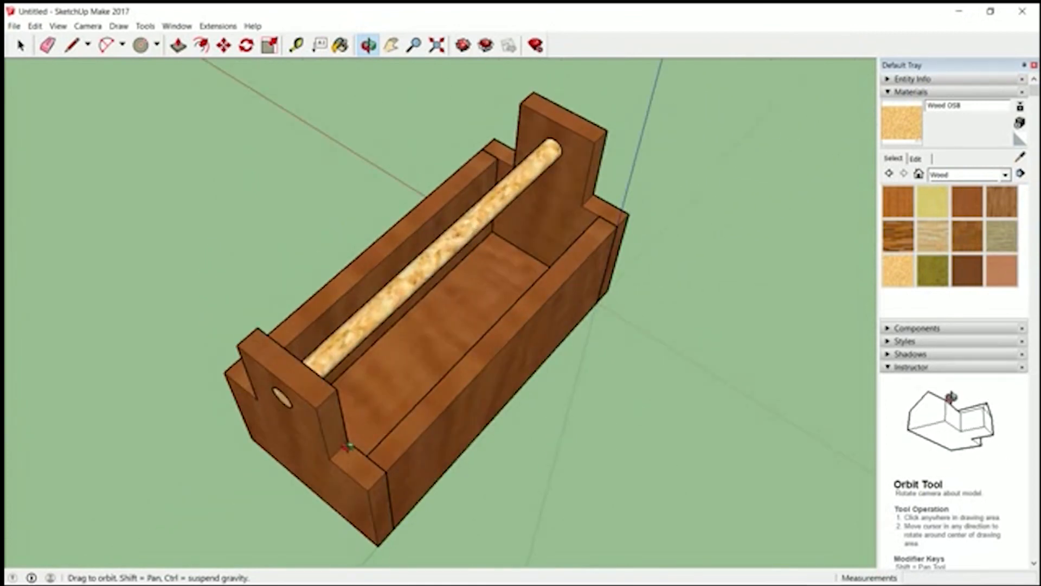
pyautogui.moveTo(348, 446); pyautogui.dragTo(125, 532)
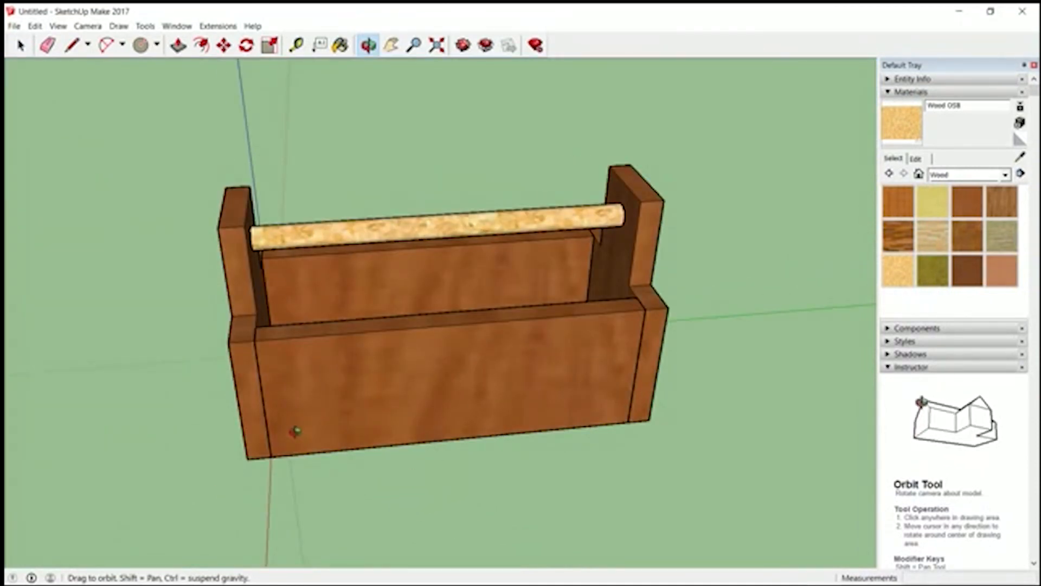